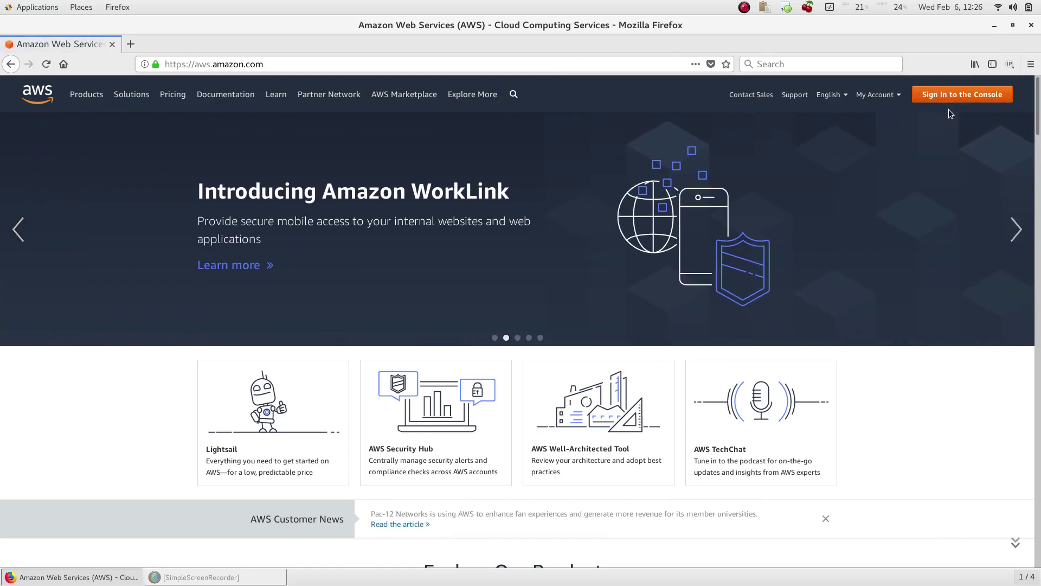
Leave the aws.amazon.com homepage for the AWS Management Console sign-in page
click(962, 94)
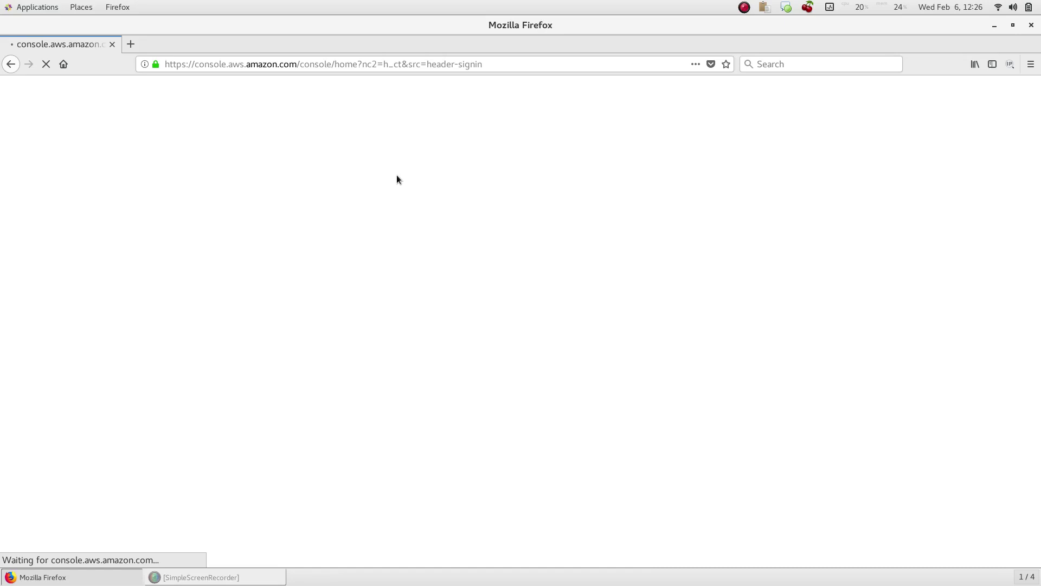
Sign in with the root password, open IAM, and expand the individual IAM users recommendation
text(*****)
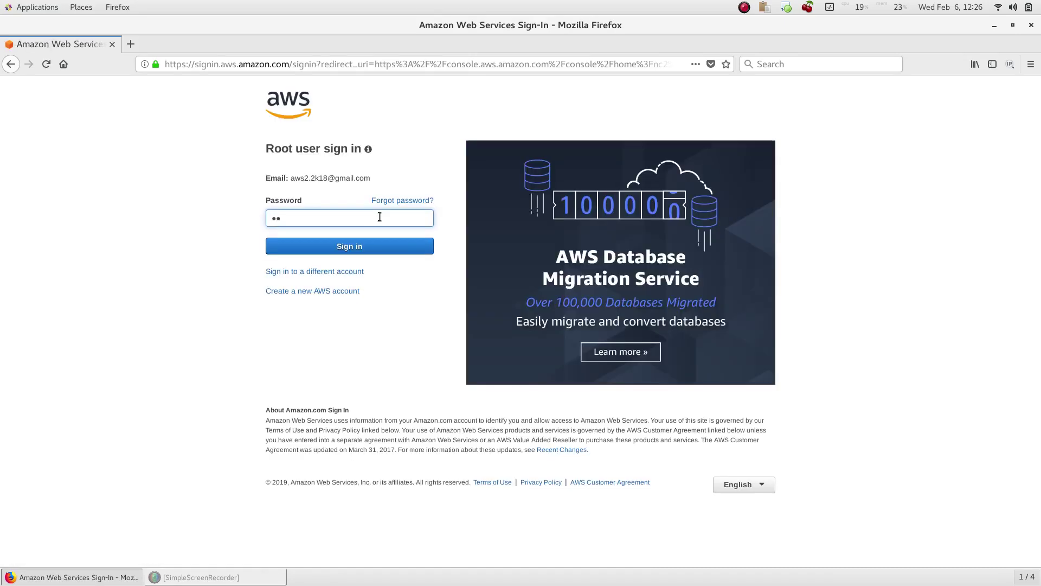
text(****)
key(Return)
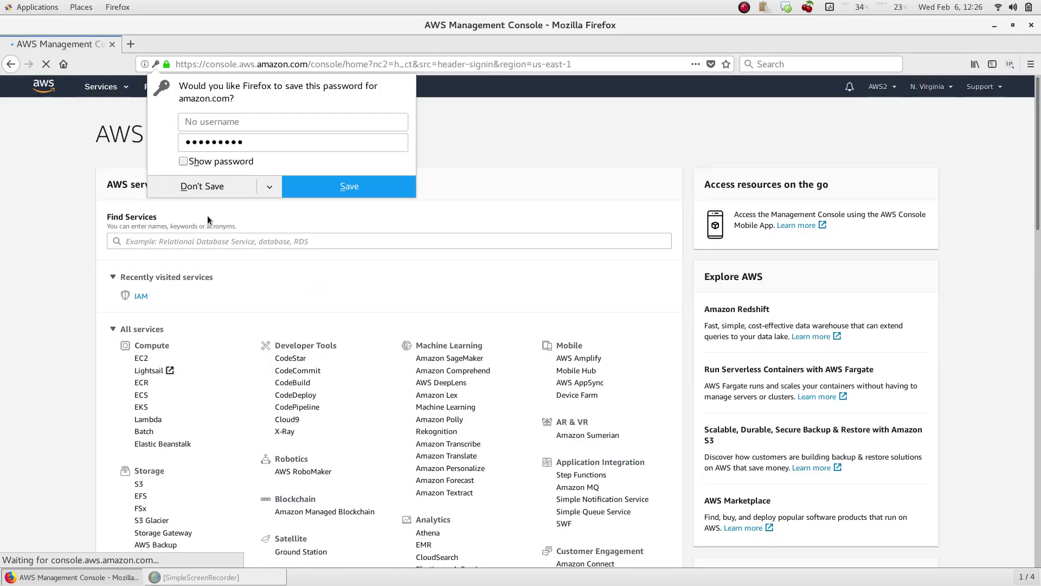
scroll(507, 301, down, 7)
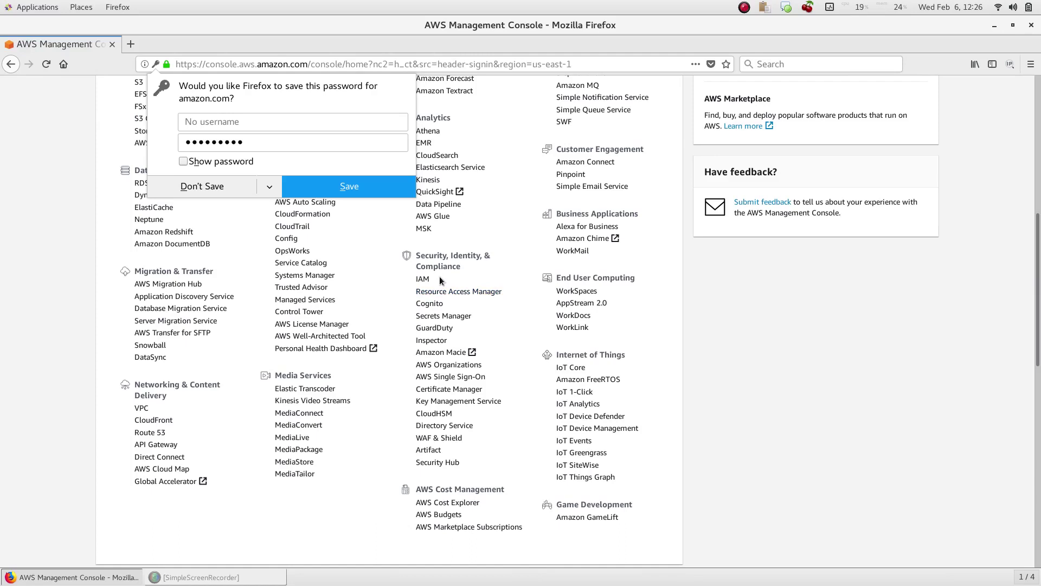
click(421, 279)
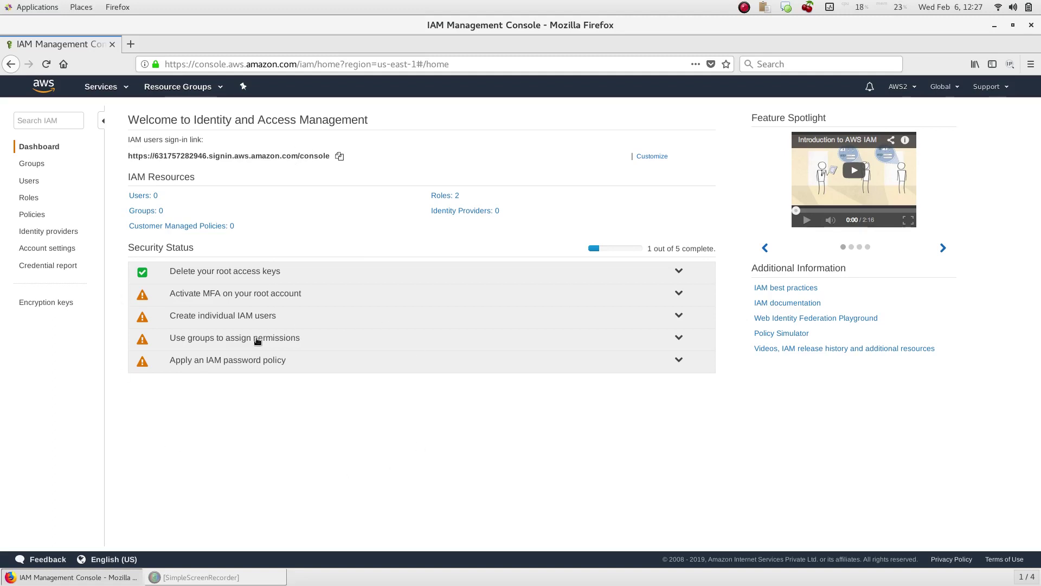
click(275, 319)
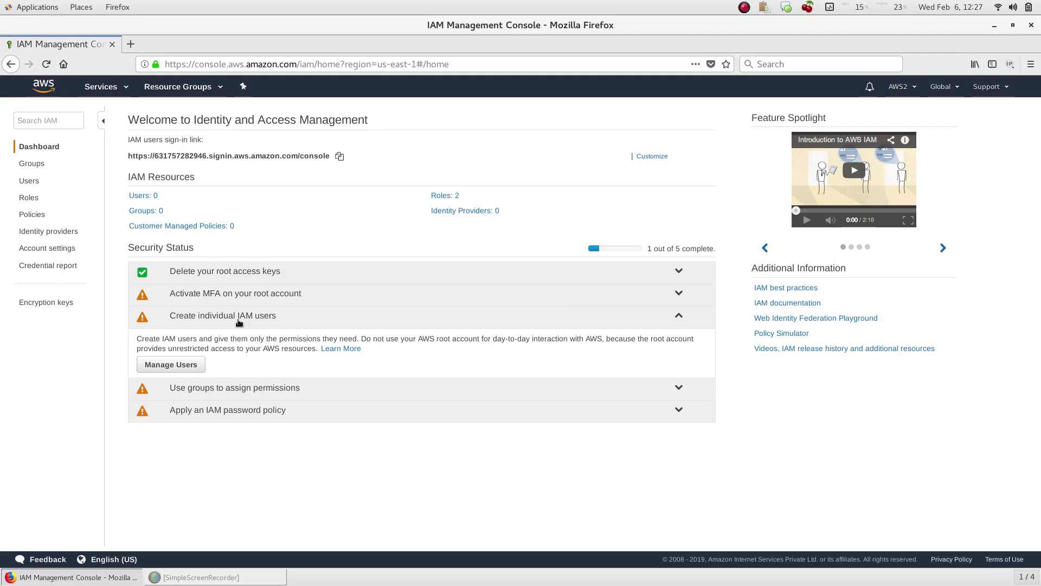
Expand the groups and root MFA recommendations, then view the empty Groups list
click(245, 389)
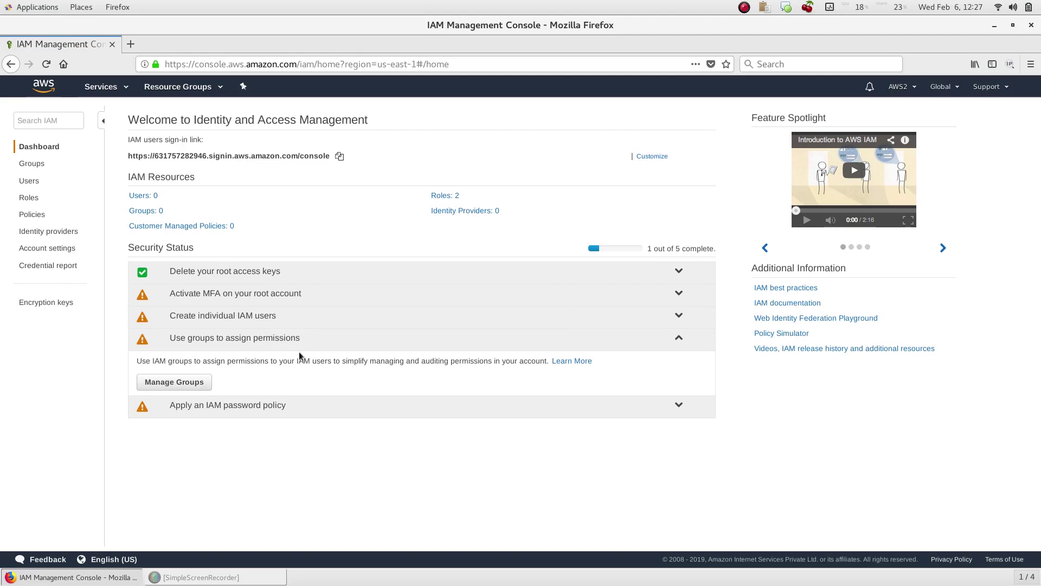
click(259, 295)
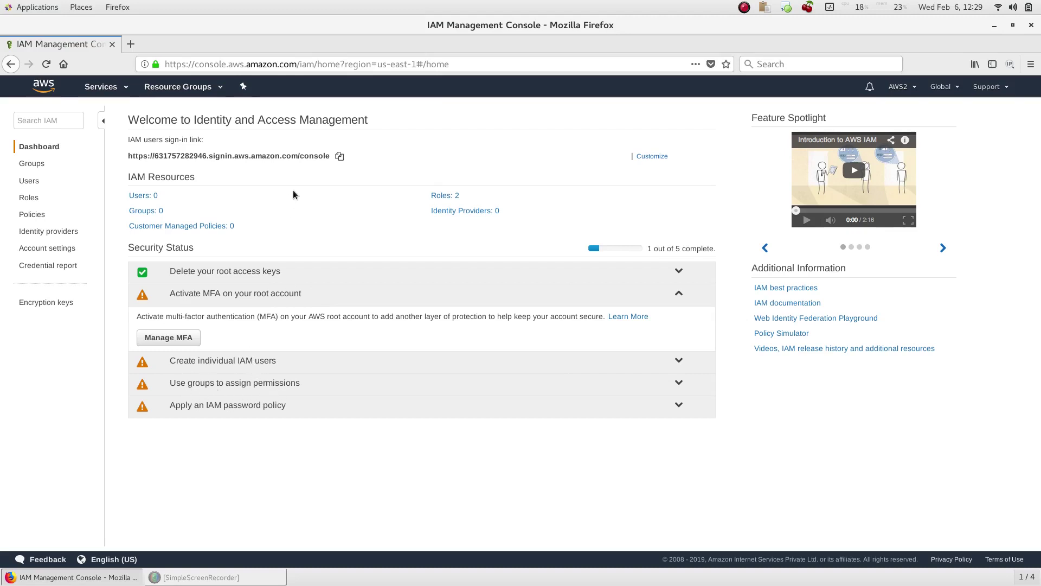
click(26, 166)
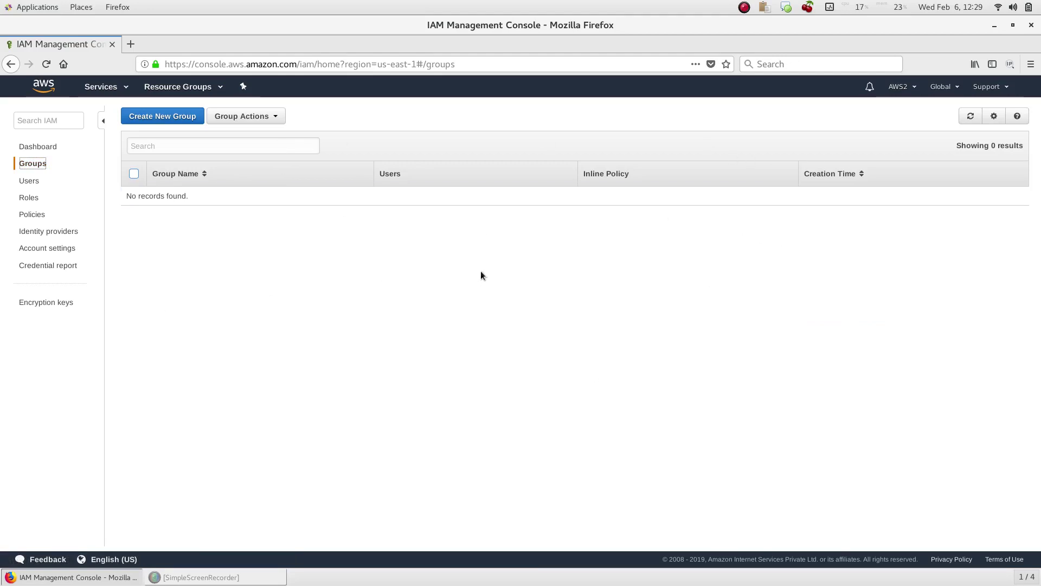
Create a group named 'Admin' with the AdministratorAccess policy attached
click(165, 118)
click(435, 164)
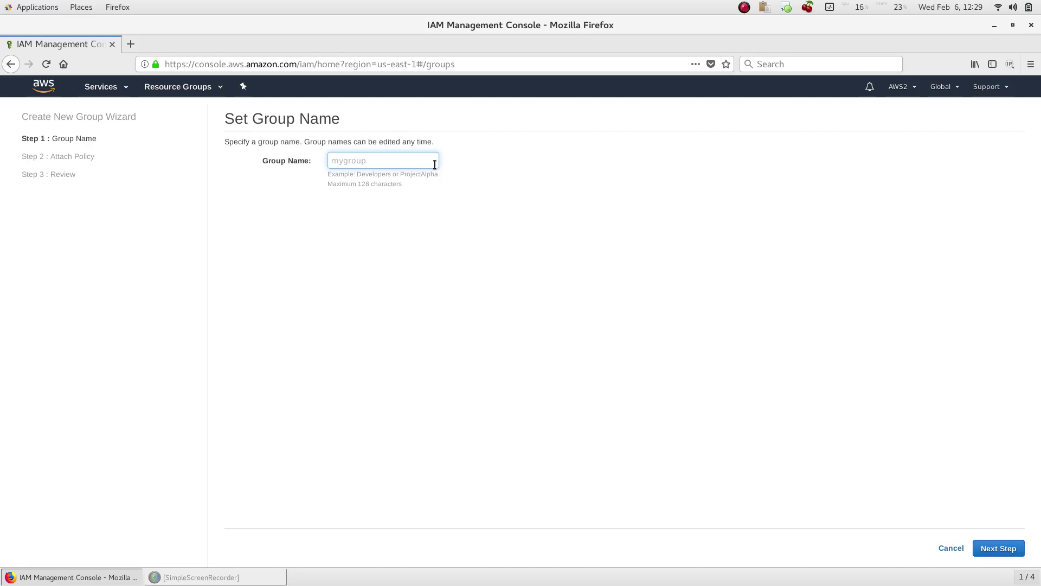
text(Admin)
click(999, 549)
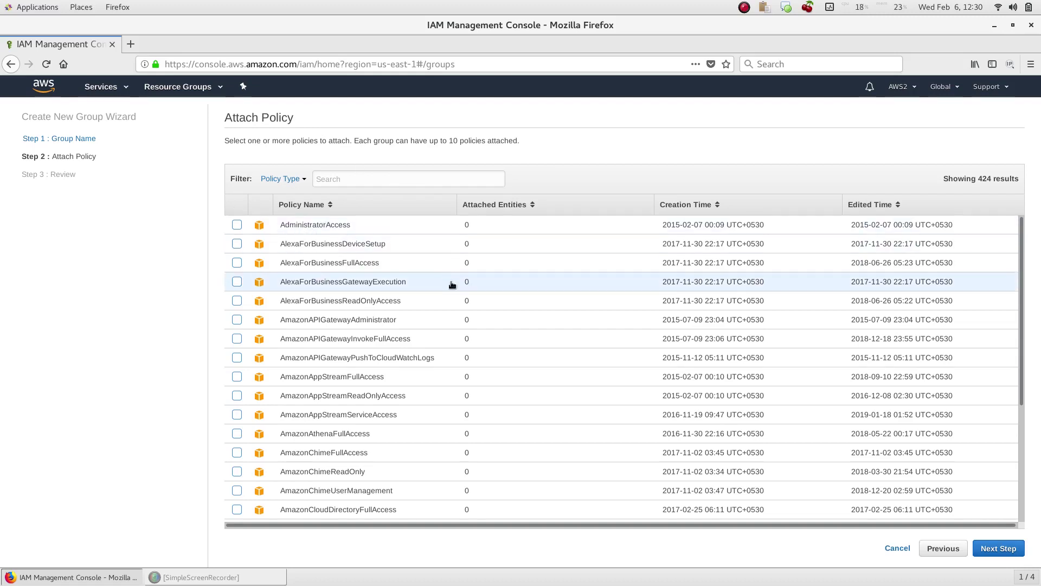
scroll(441, 310, down, 5)
scroll(402, 441, down, 5)
scroll(401, 442, up, 10)
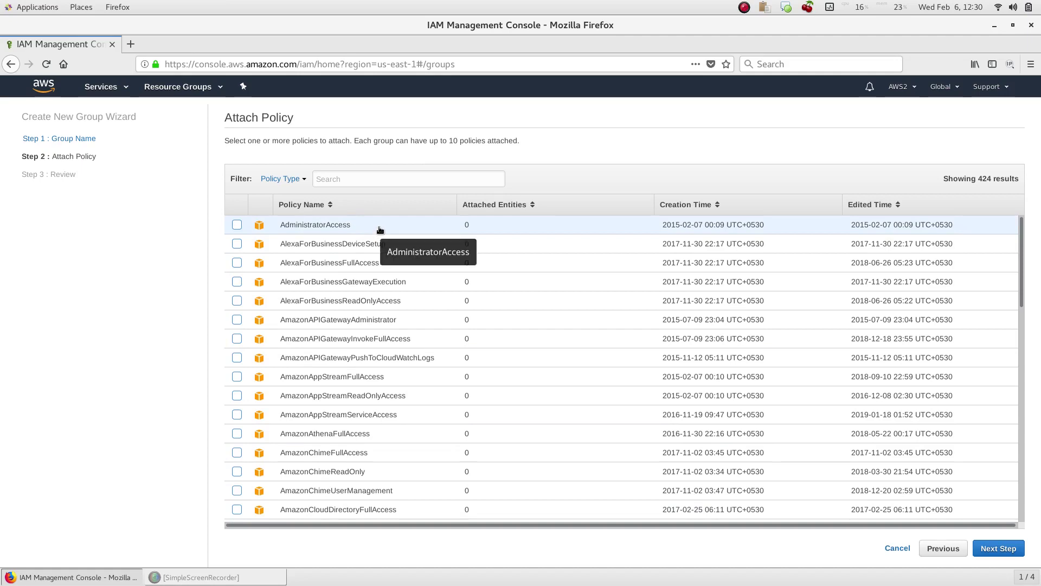
click(237, 225)
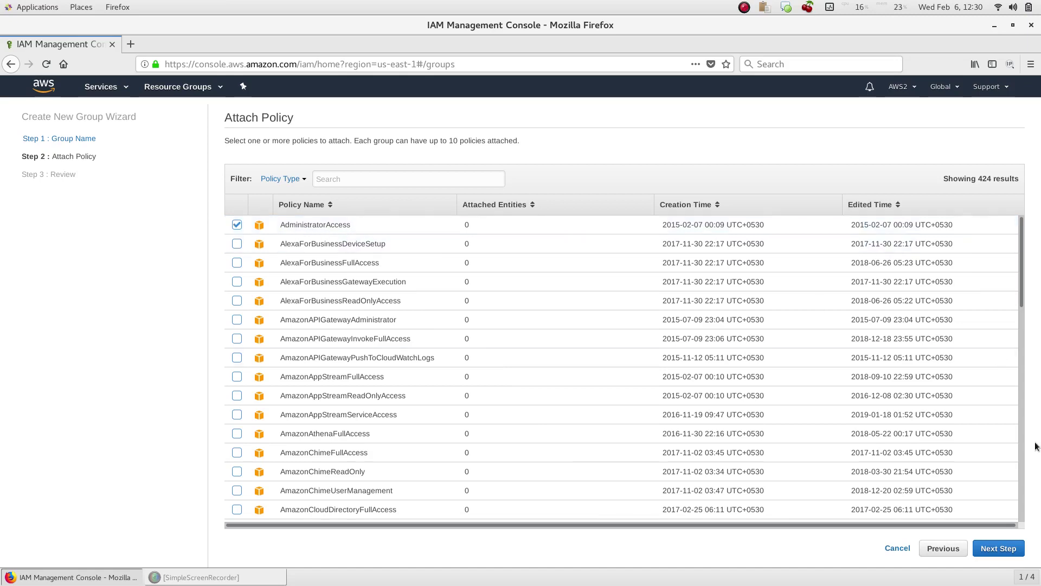
click(1001, 549)
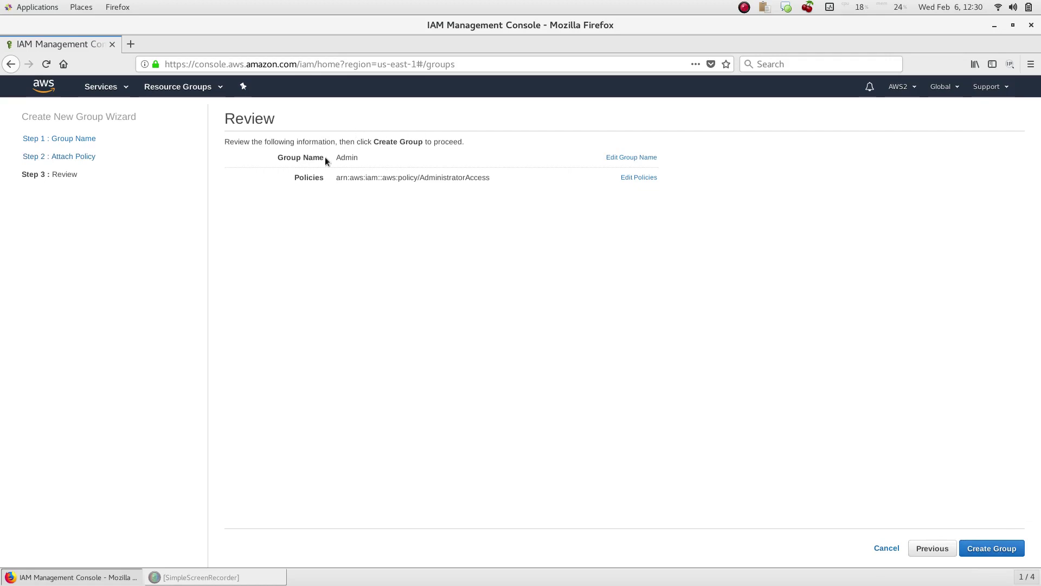
click(986, 548)
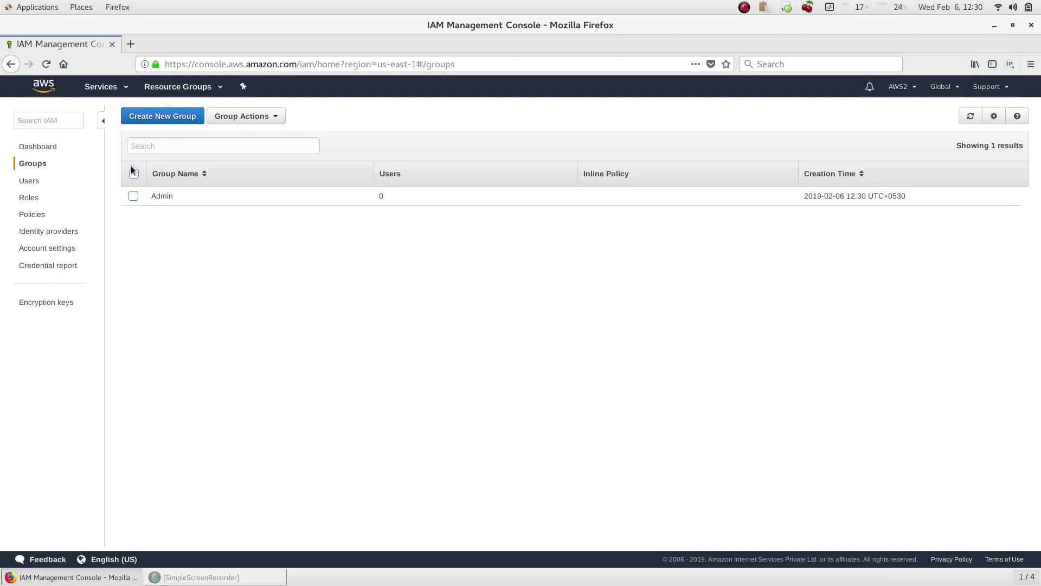
click(133, 196)
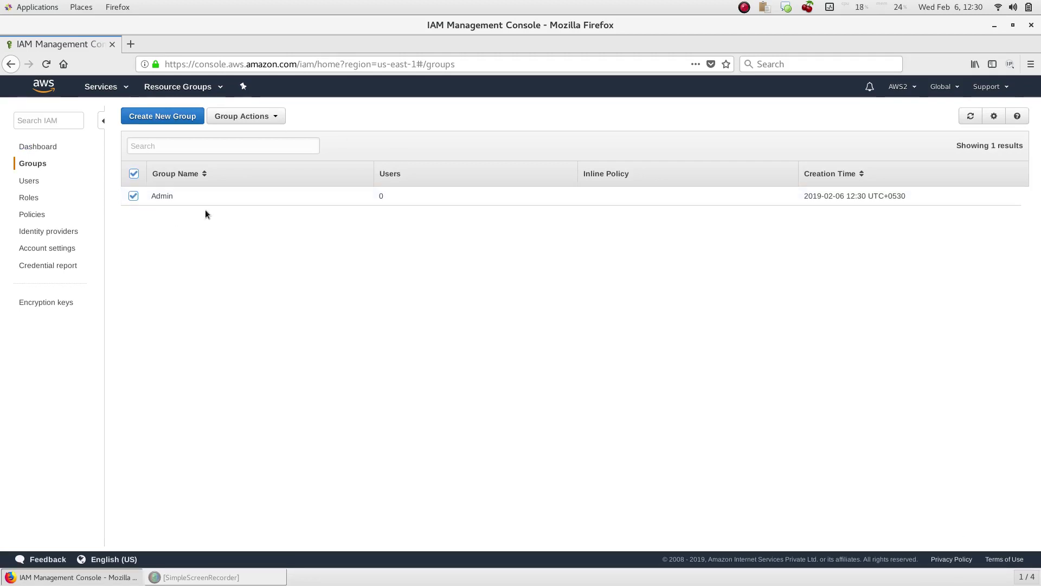
click(134, 196)
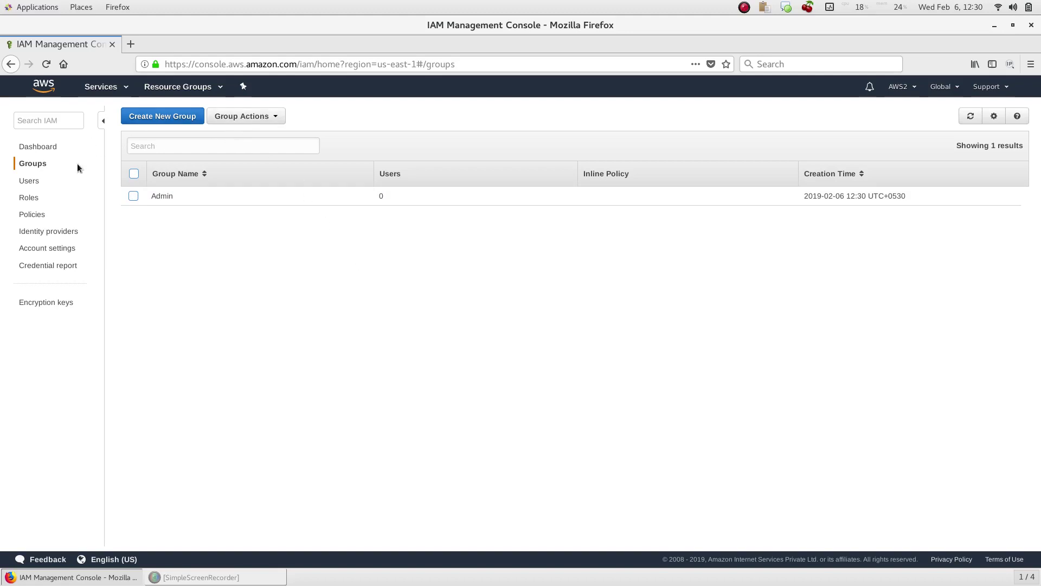
From the Users list, start a new IAM user and enter its user name
click(25, 184)
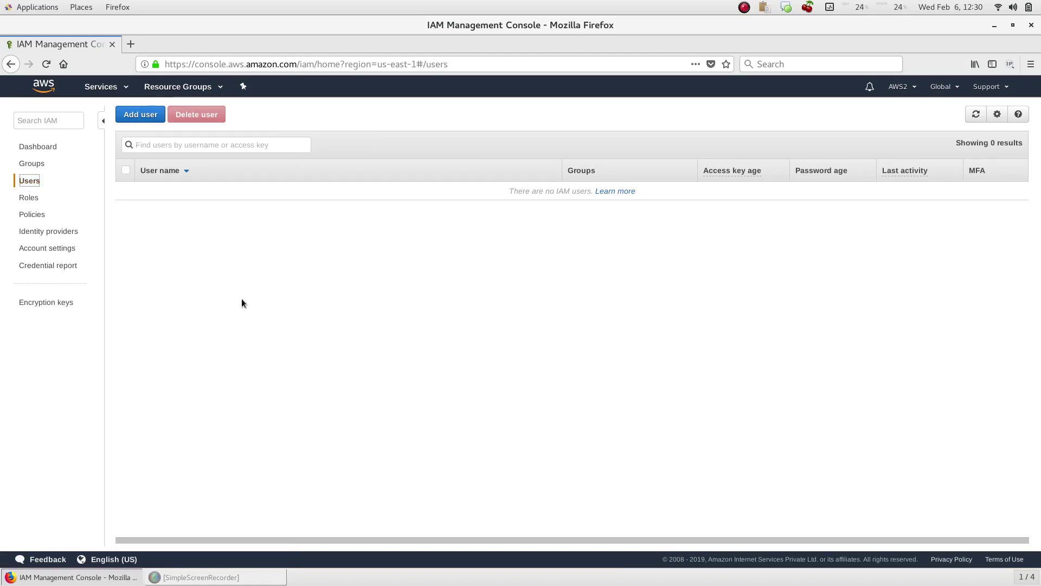
click(140, 115)
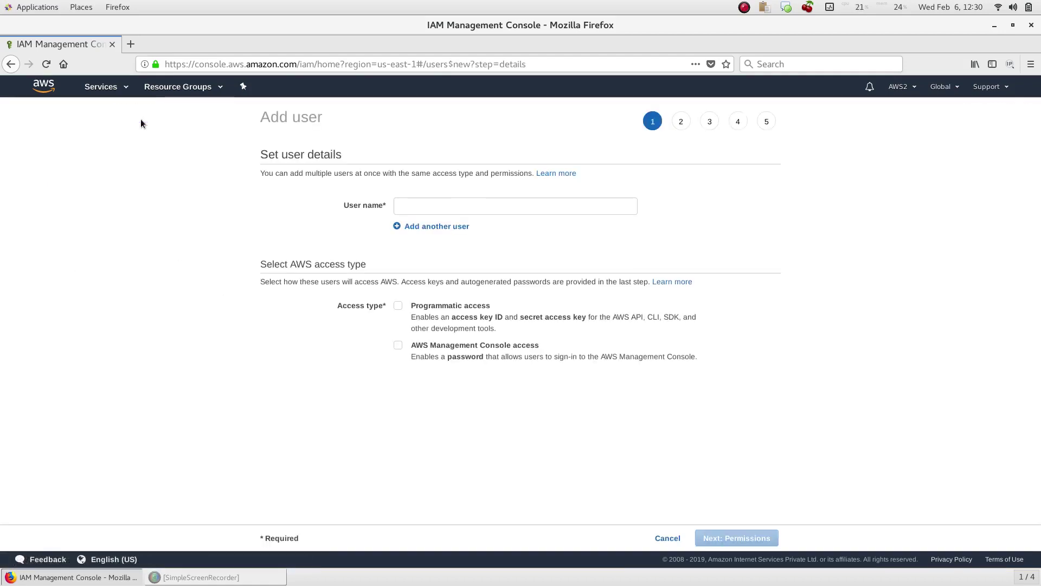
click(490, 203)
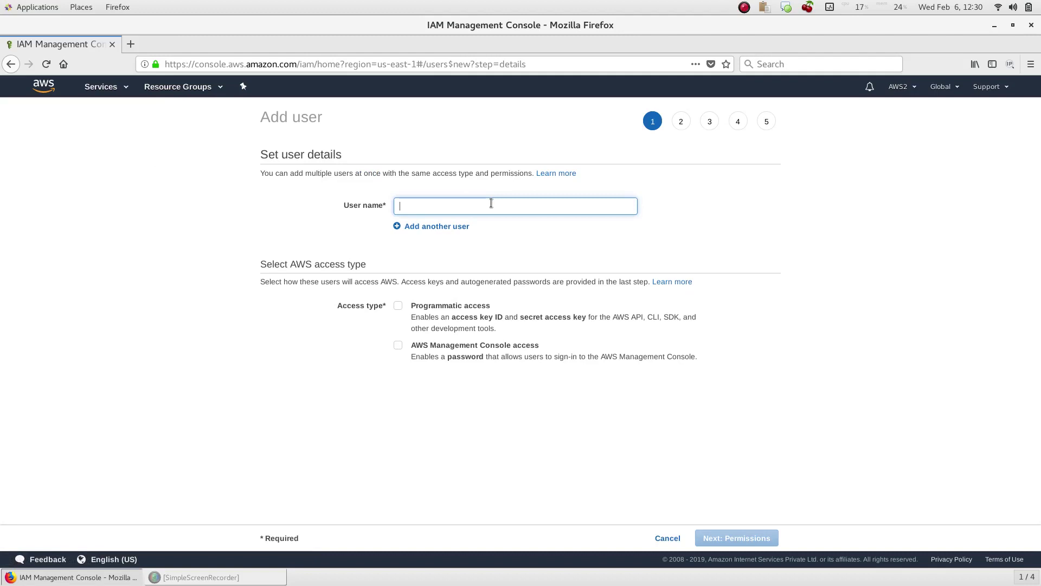
text(Robin)
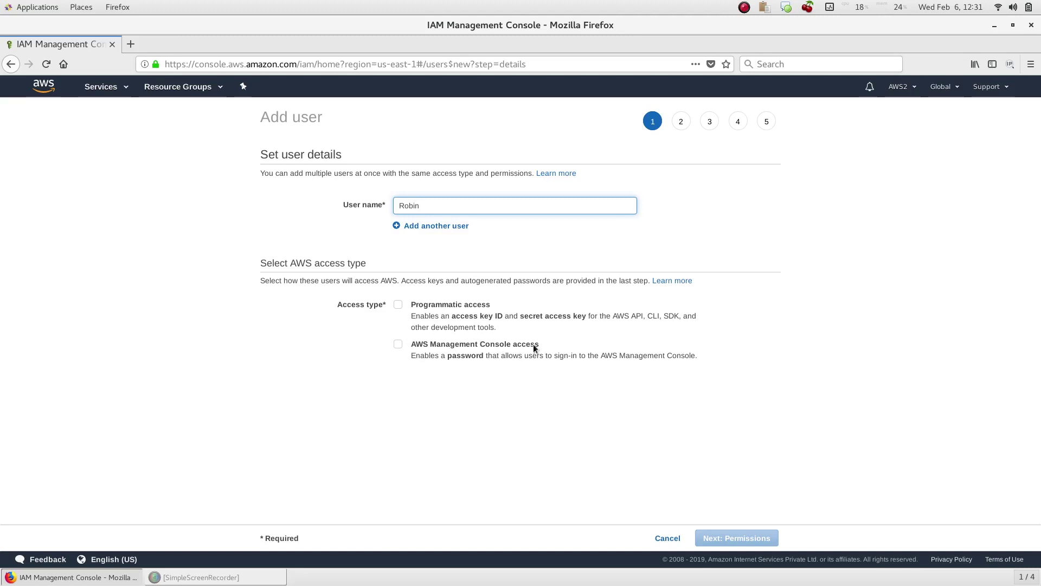
Give the user console and programmatic access with a custom password and no forced reset
click(398, 344)
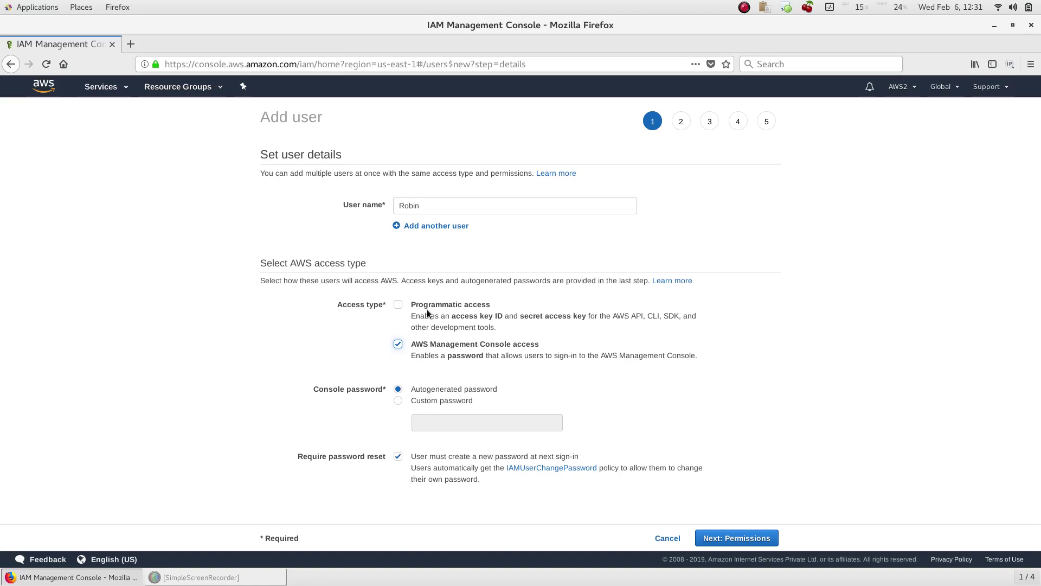
click(397, 306)
click(399, 402)
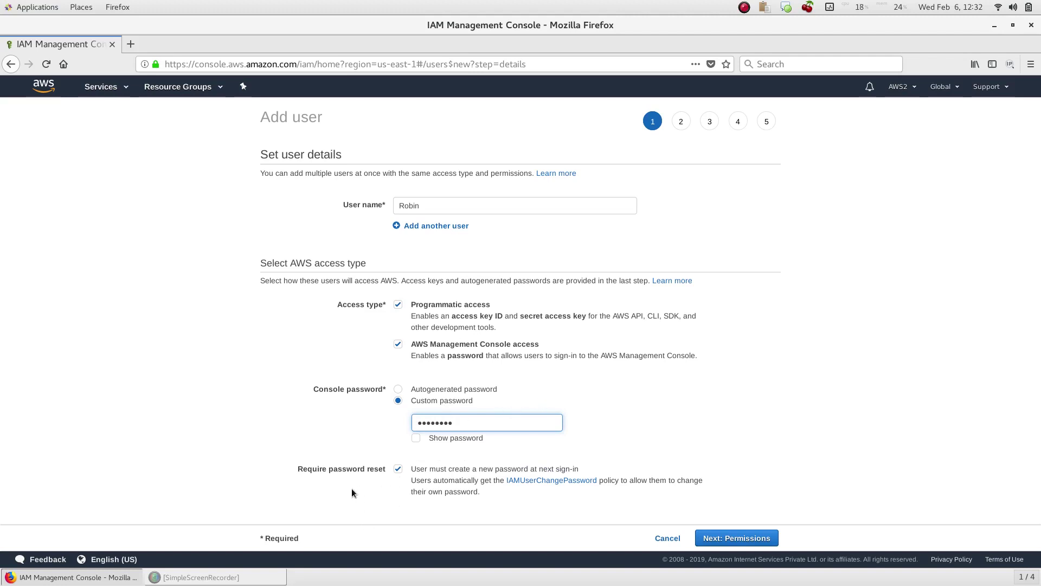
click(398, 469)
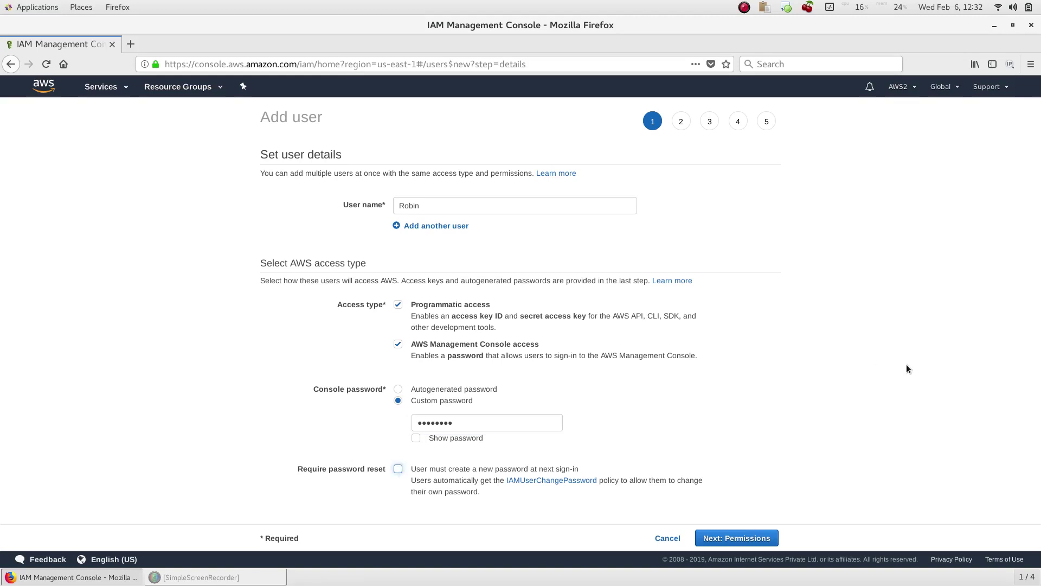
click(744, 539)
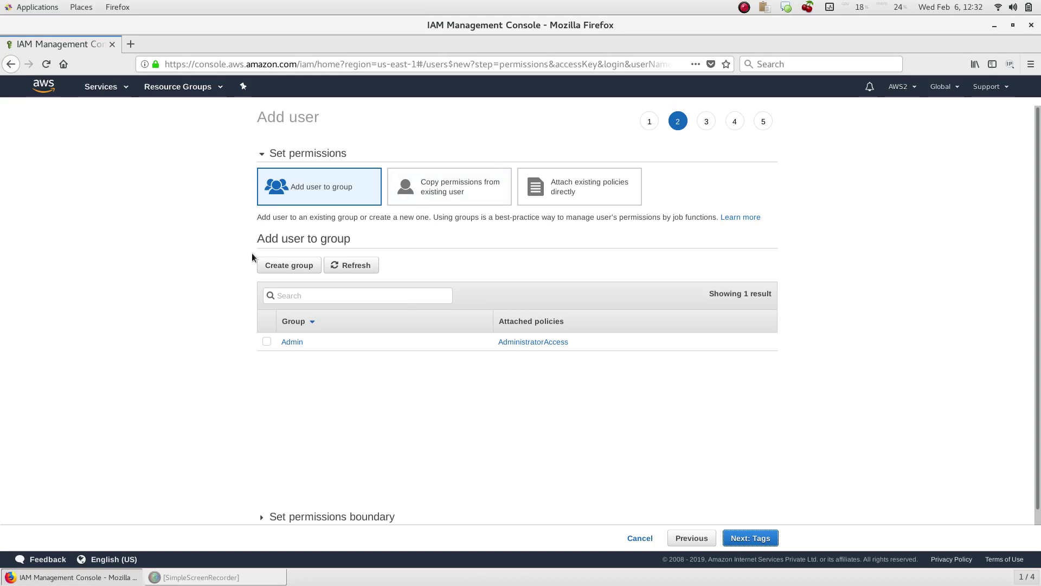
Add the new user to the Admin group and move on to the tags step
click(267, 342)
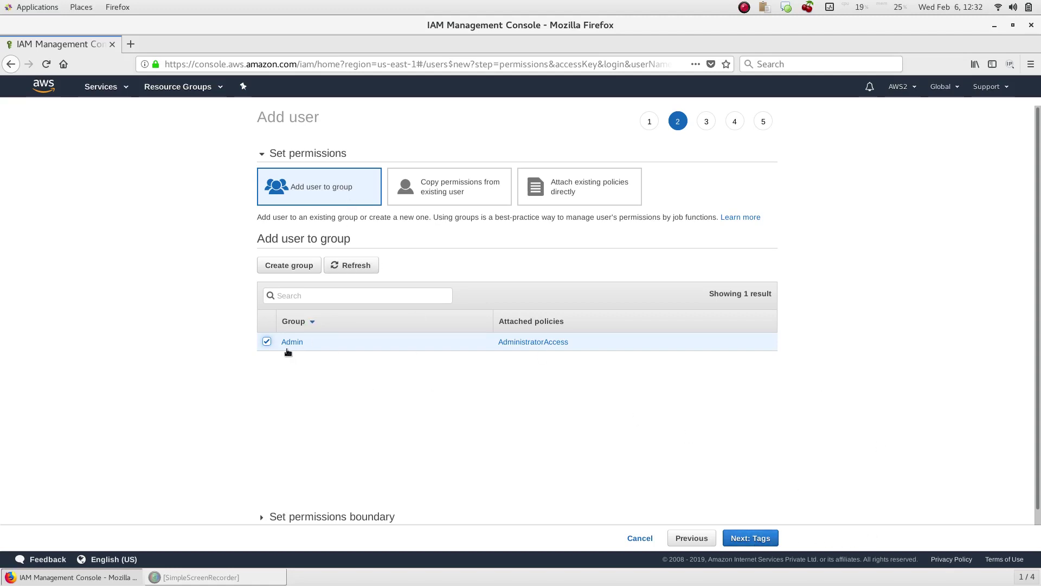
click(756, 540)
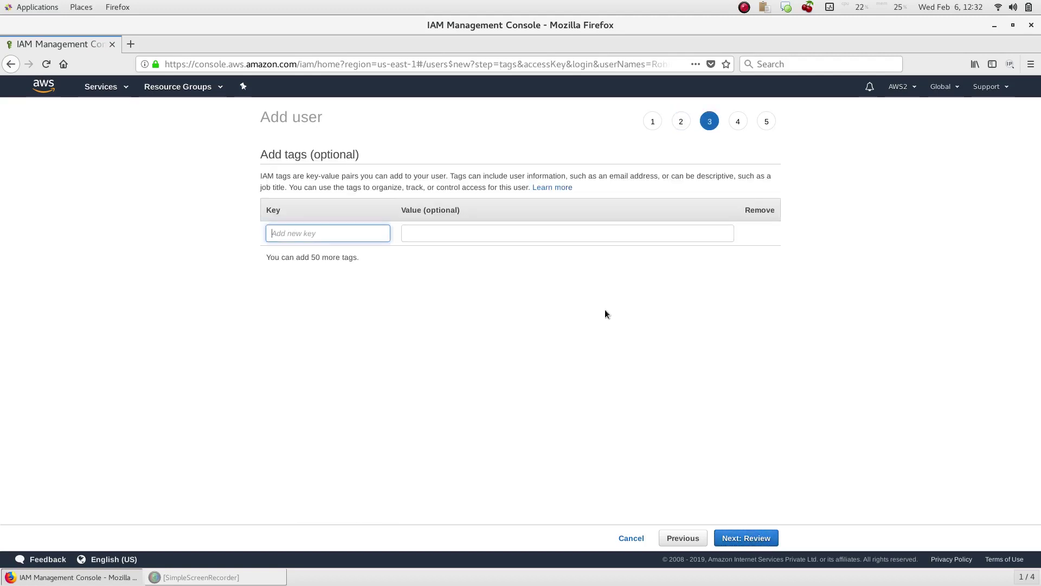
Skip adding tags and advance to the review step
click(751, 537)
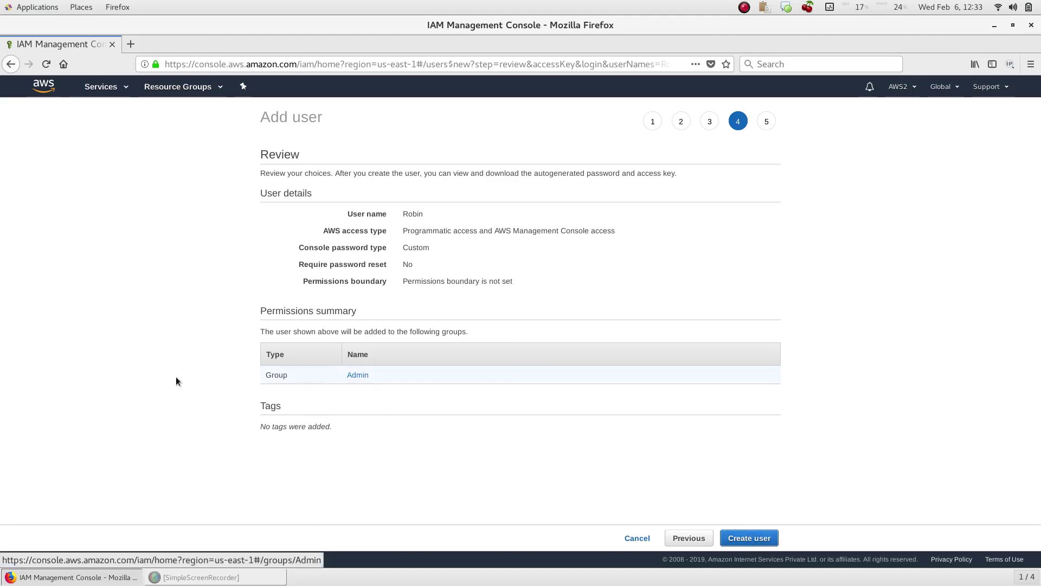
Create the user, check its creation log, and close the wizard
click(729, 542)
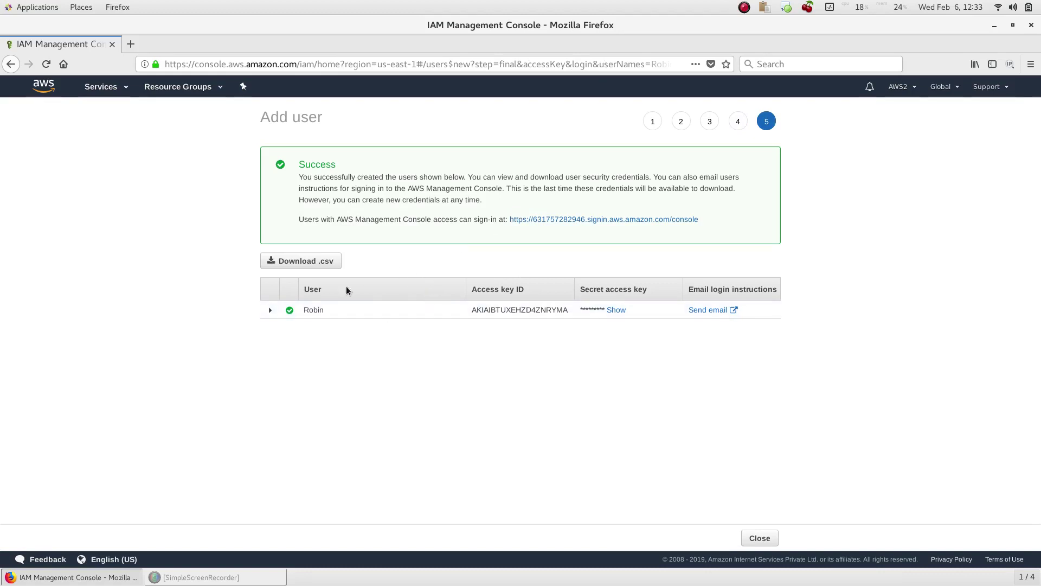
click(270, 310)
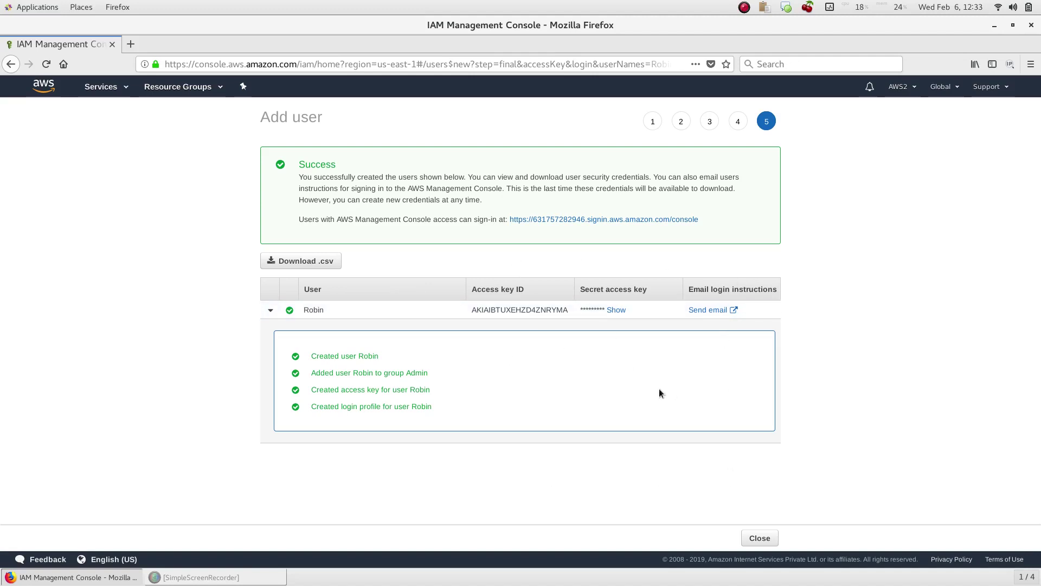
click(760, 537)
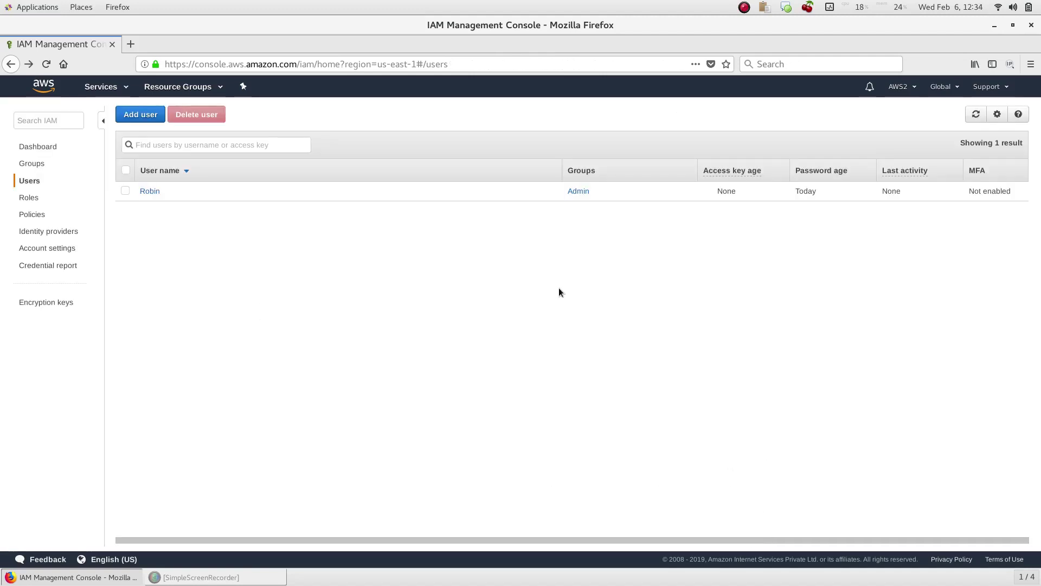
Return to the IAM dashboard, now showing 1 user, 1 group and 3 of 5 checks
click(38, 147)
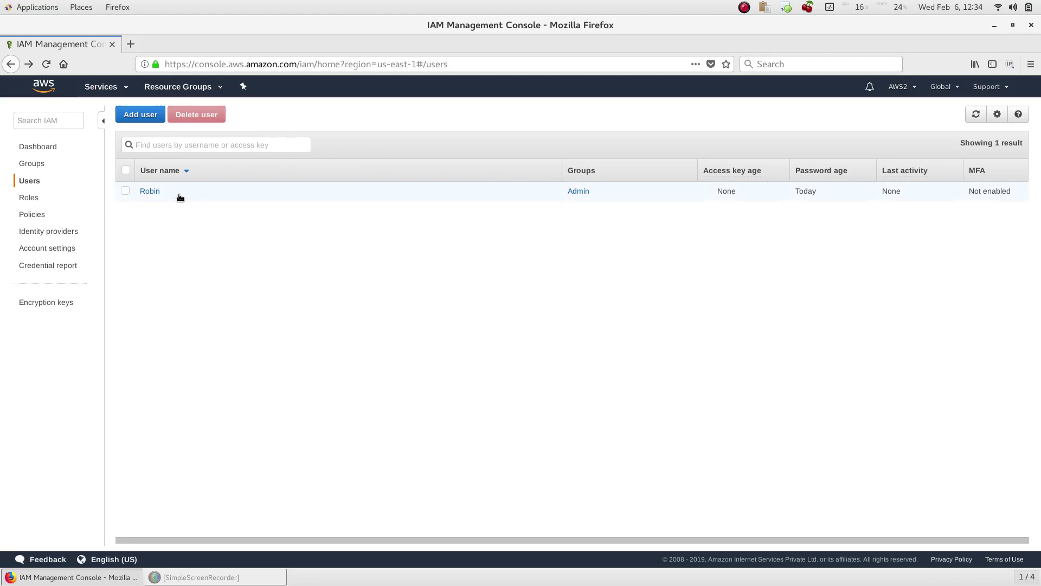
click(36, 147)
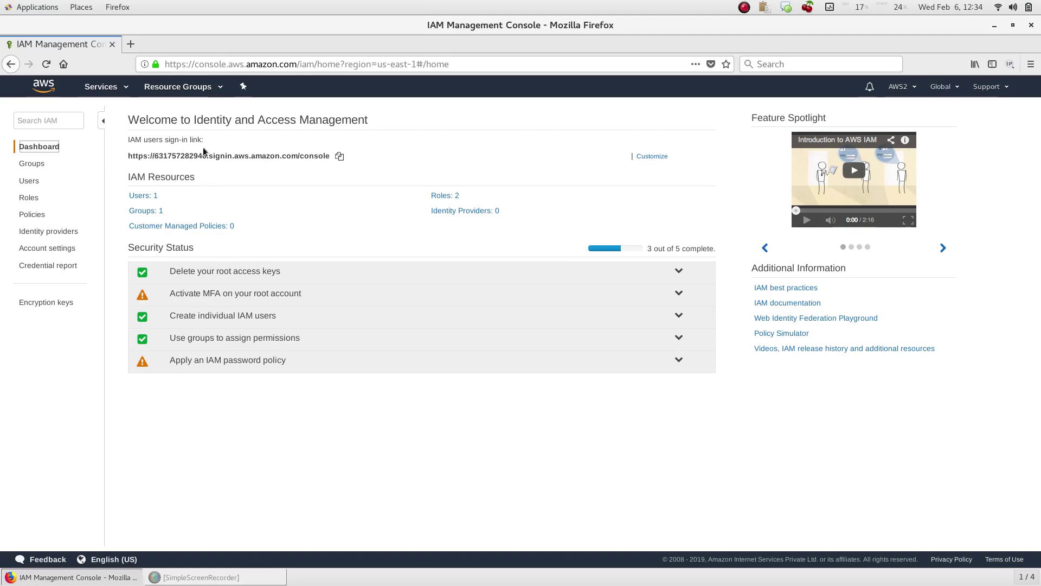
Create an account alias for the sign-in link, starting from 'awsuser1' and then editing the name
triple_click(158, 153)
click(163, 154)
click(650, 157)
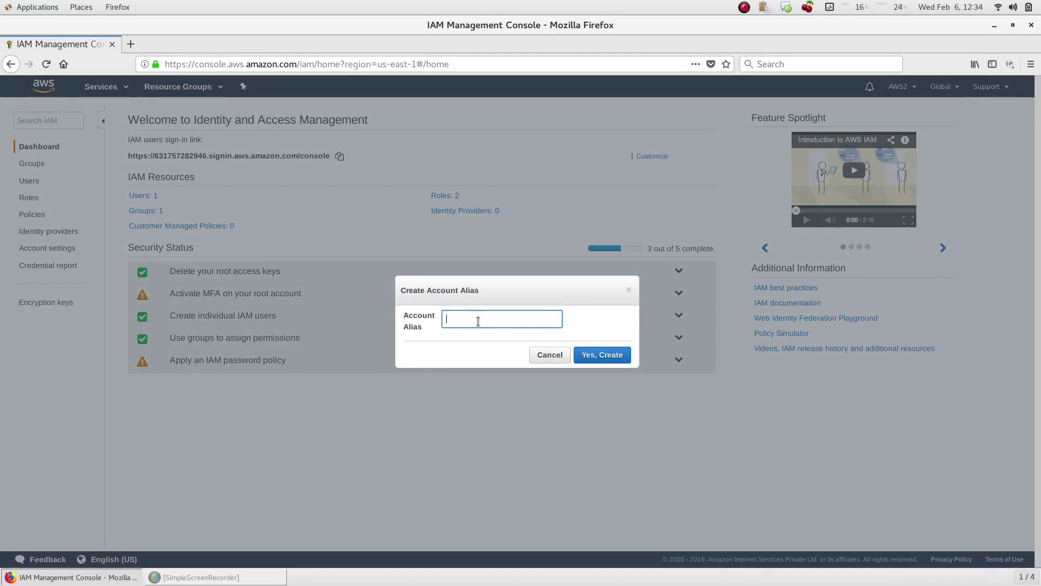
text(awsuser1)
click(609, 357)
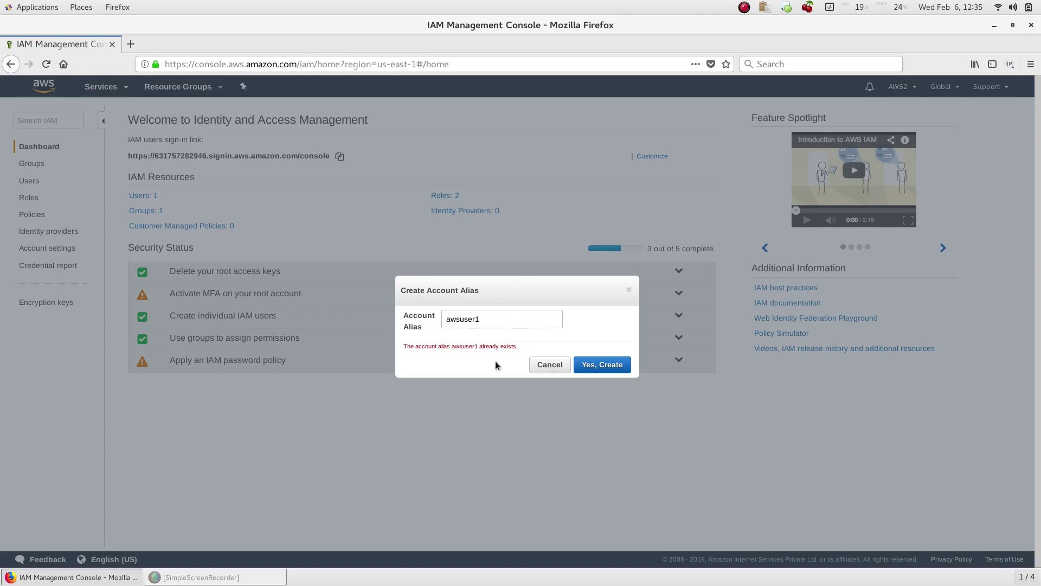
click(512, 320)
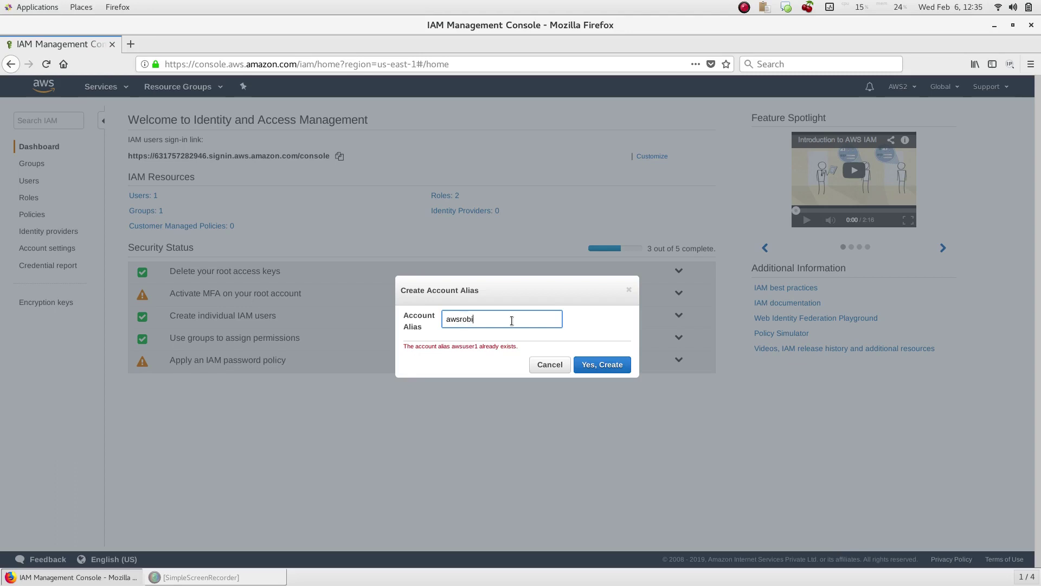
click(587, 367)
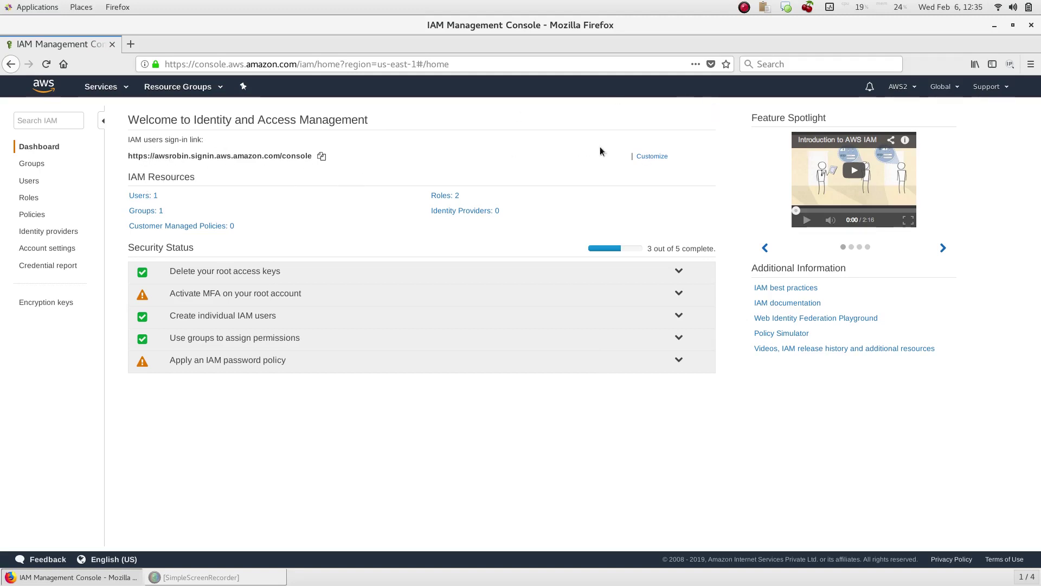
Delete the account alias and copy the account-number sign-in link
click(661, 157)
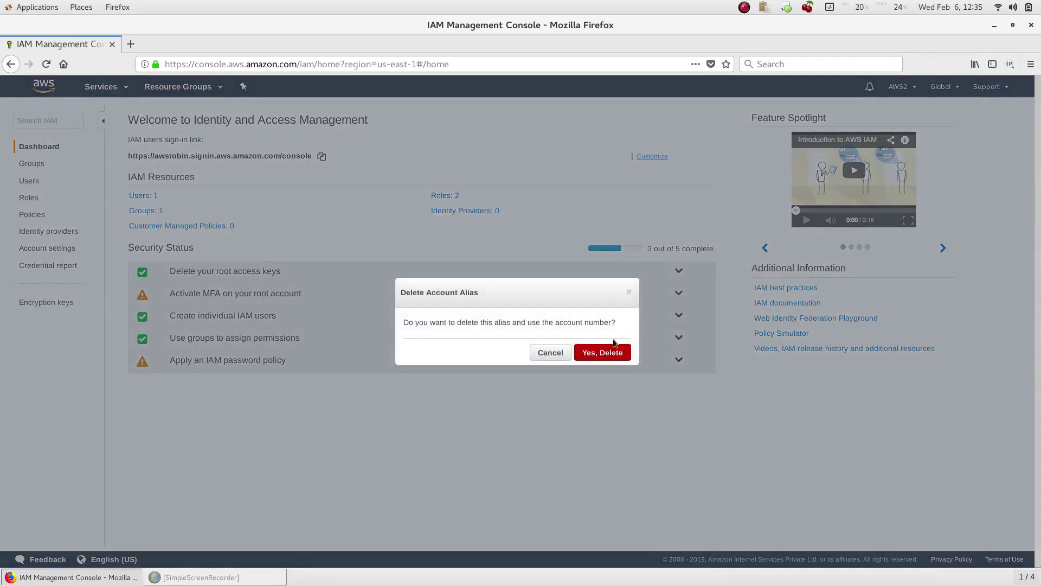
click(601, 358)
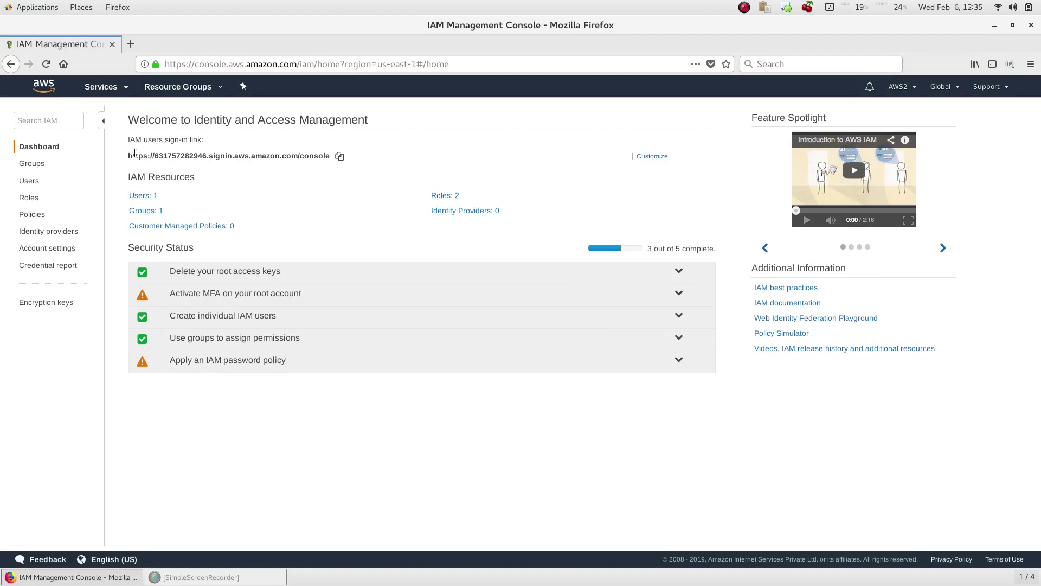
click(340, 157)
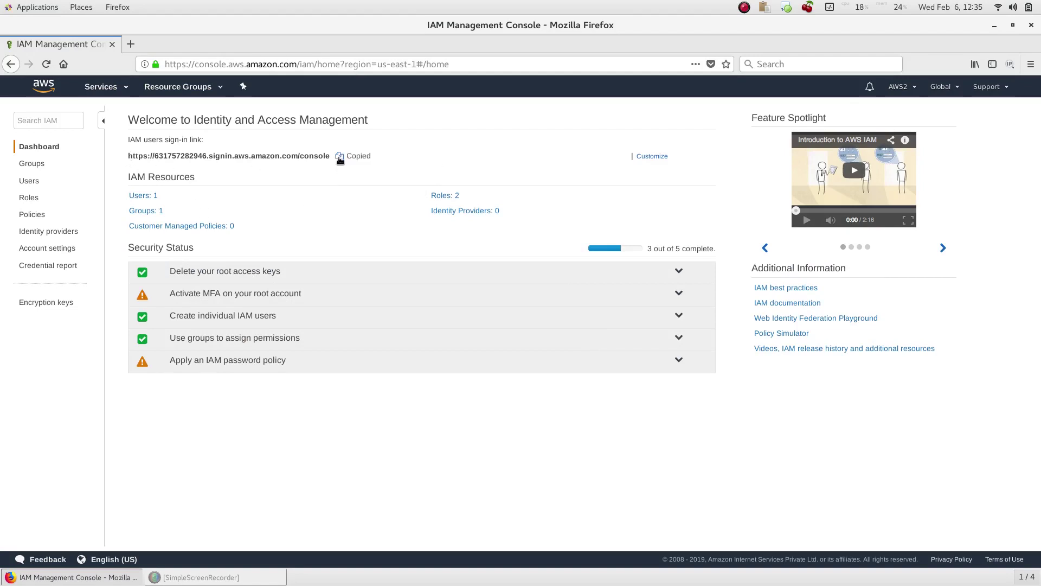
Load the copied sign-in link in a new private browser window
click(1030, 65)
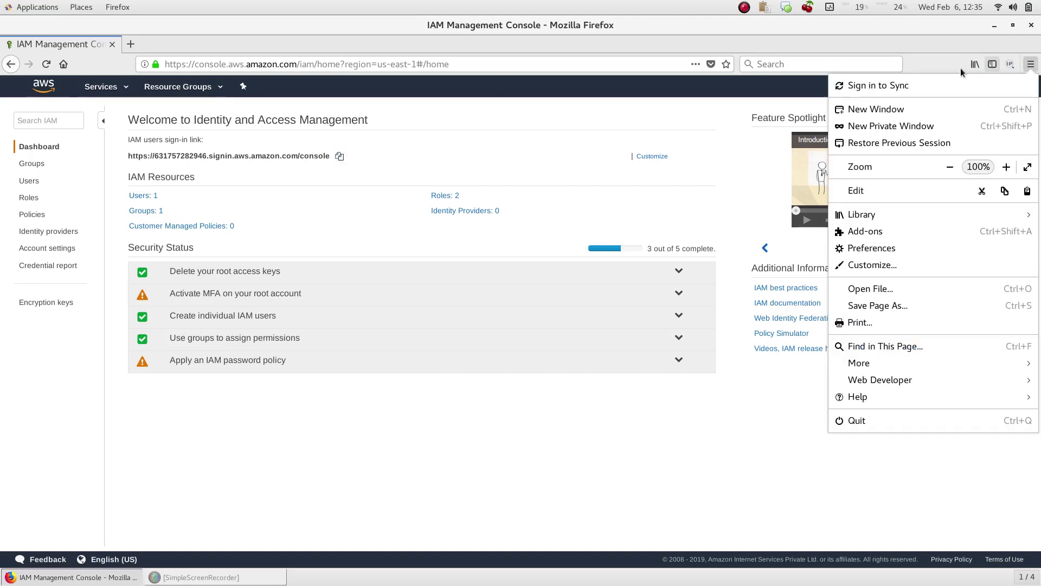
click(892, 127)
right_click(330, 65)
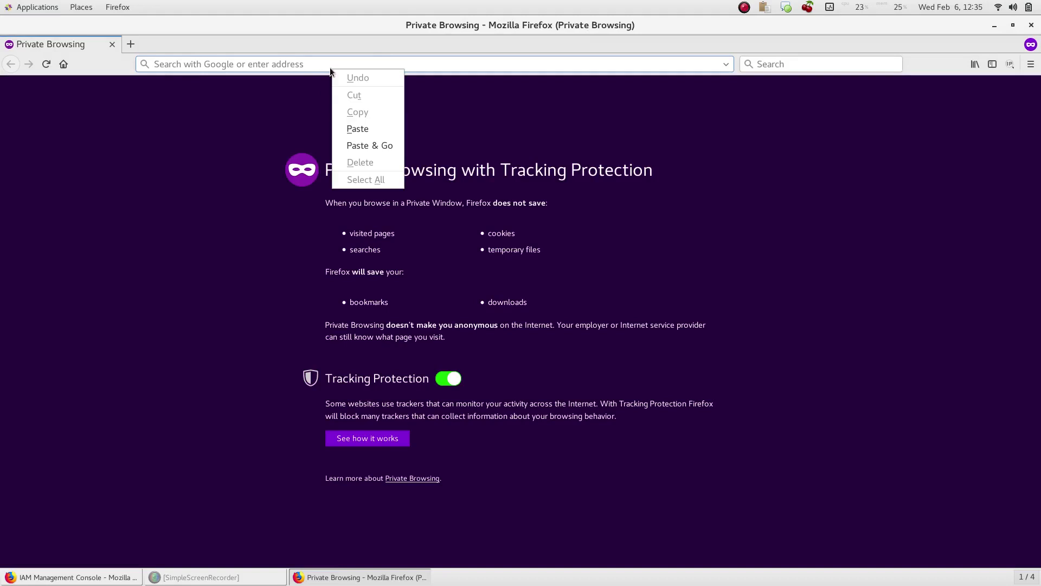
click(362, 150)
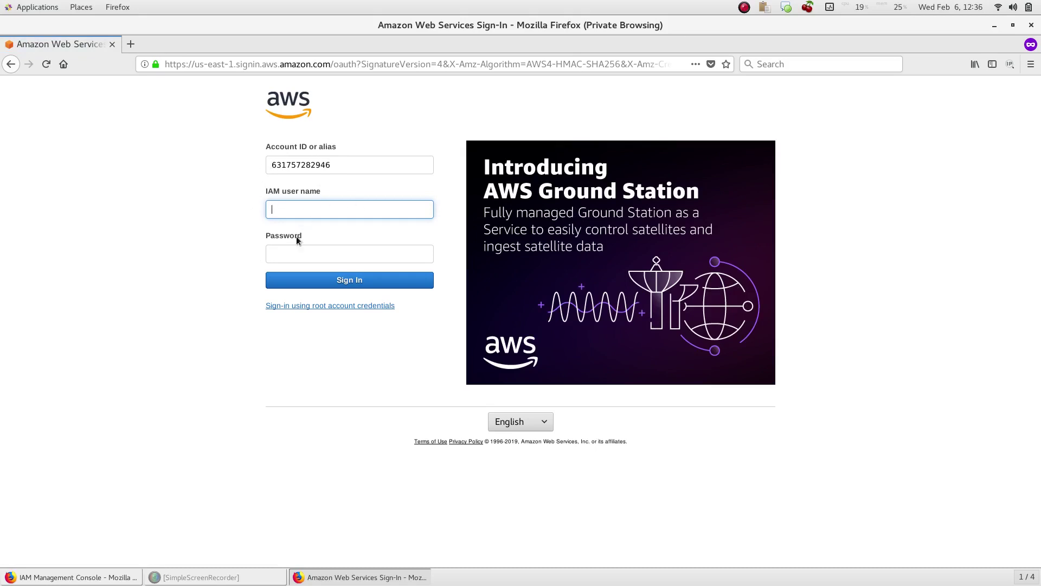
Check the IAM user name in the Users list, then sign in with it and its password
click(31, 582)
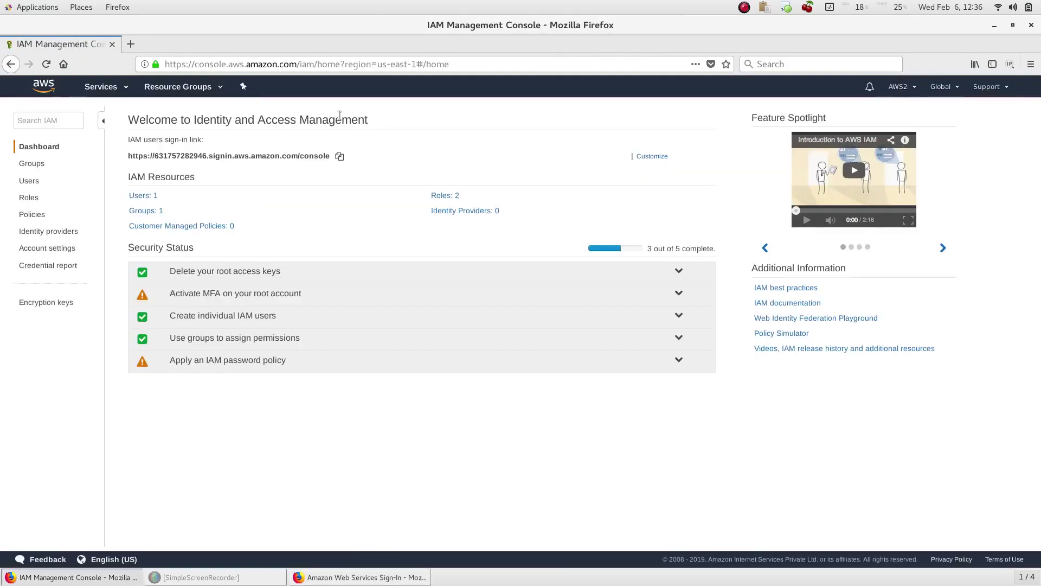
click(29, 180)
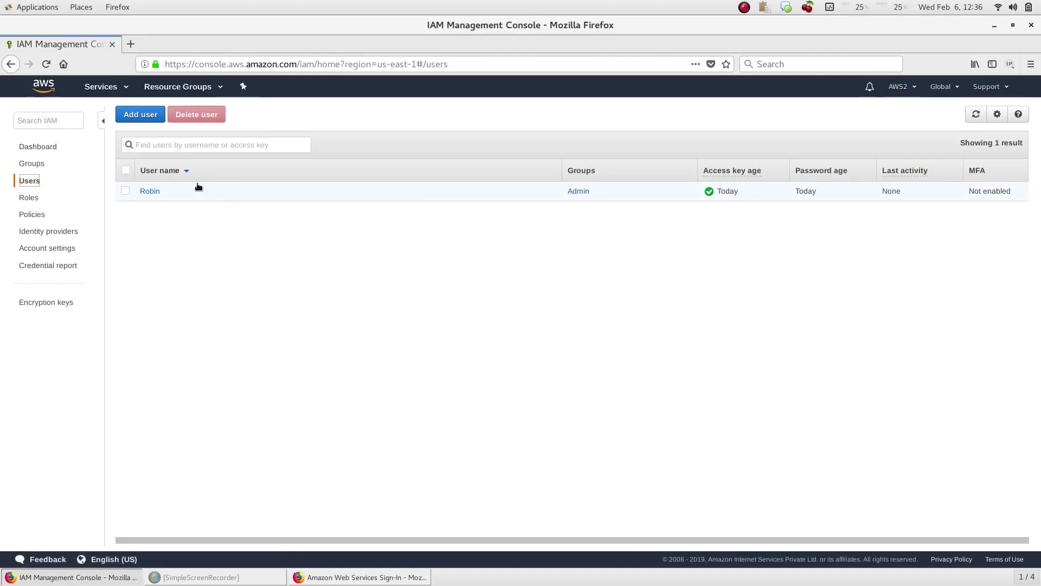
click(360, 577)
text(Robin)
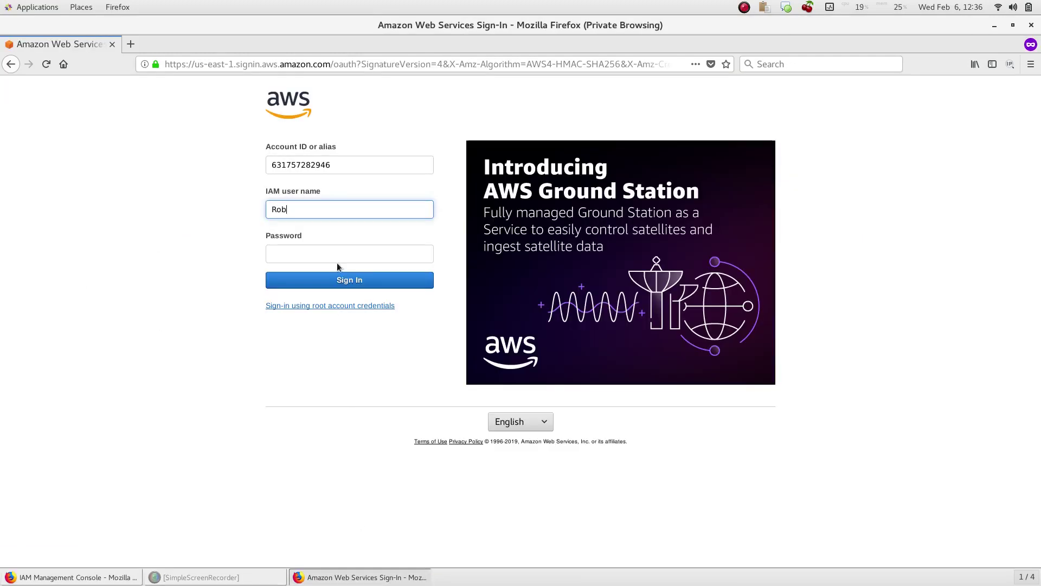
click(343, 258)
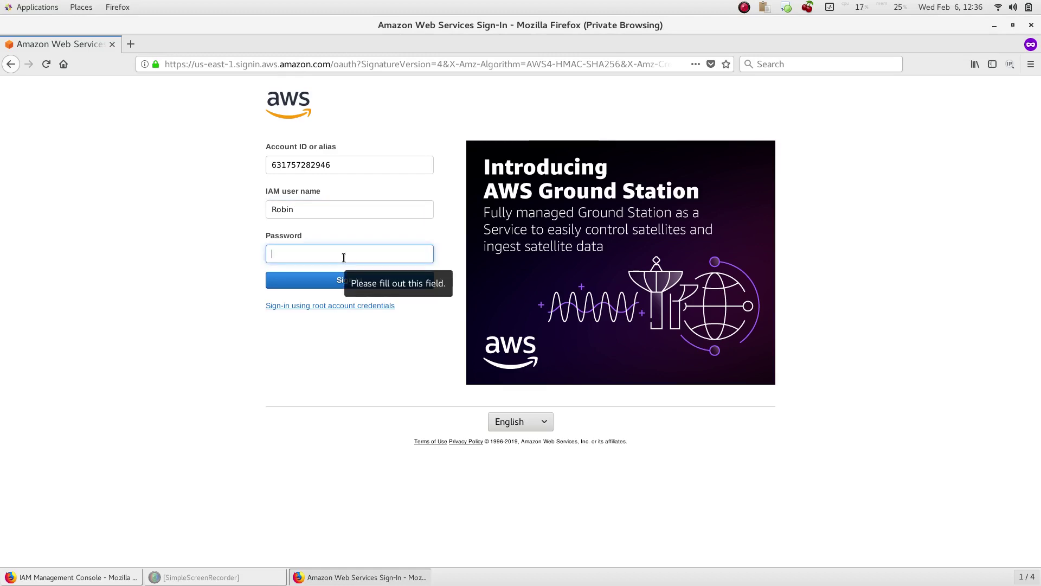
text(*******)
click(349, 282)
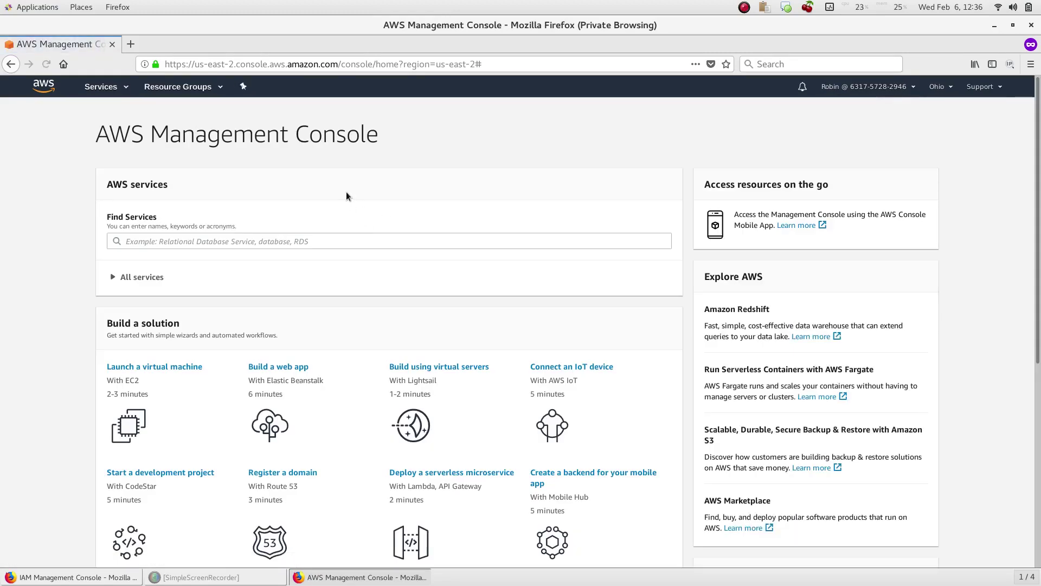
Visit the EC2 console and then the S3 console as the new IAM user
scroll(121, 317, down, 5)
scroll(114, 282, up, 5)
scroll(188, 254, down, 1)
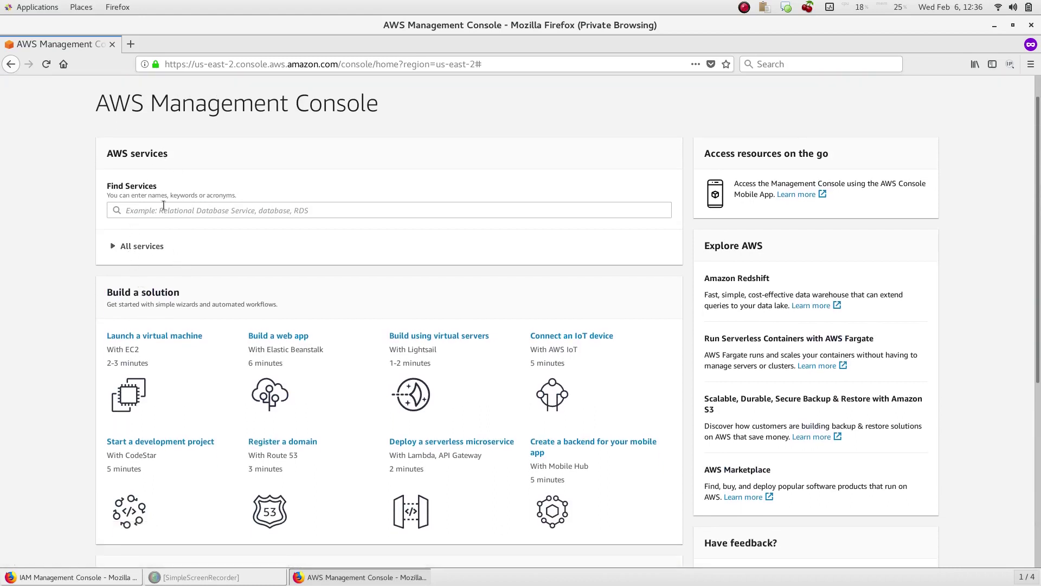
scroll(363, 168, up, 1)
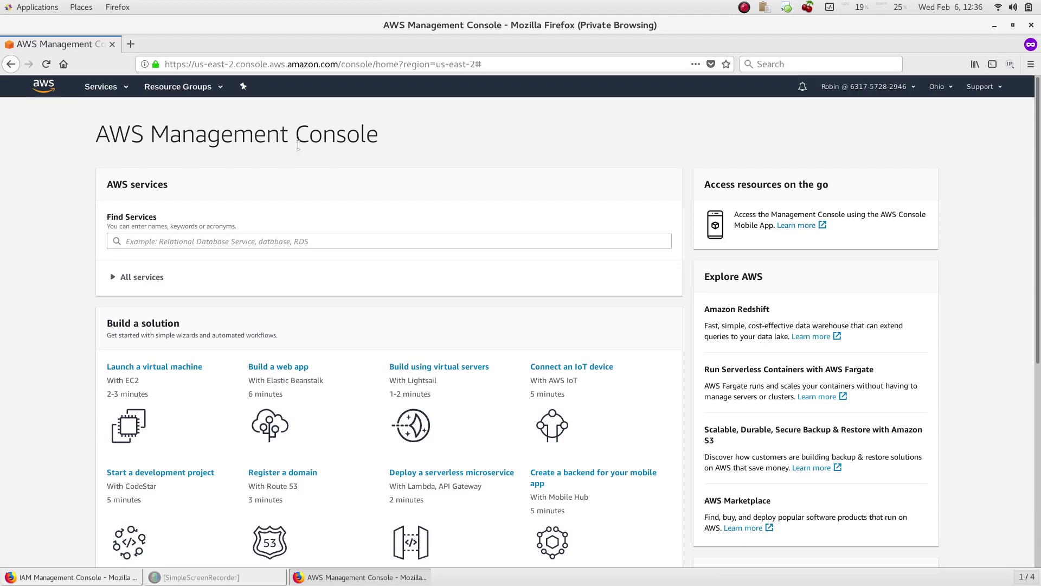
click(134, 279)
scroll(130, 283, down, 4)
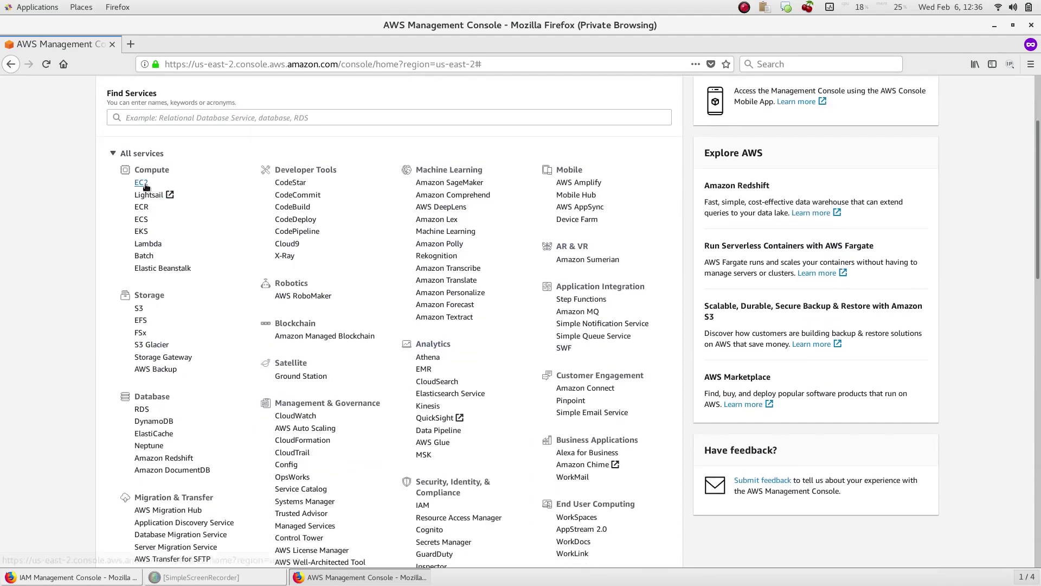
click(142, 183)
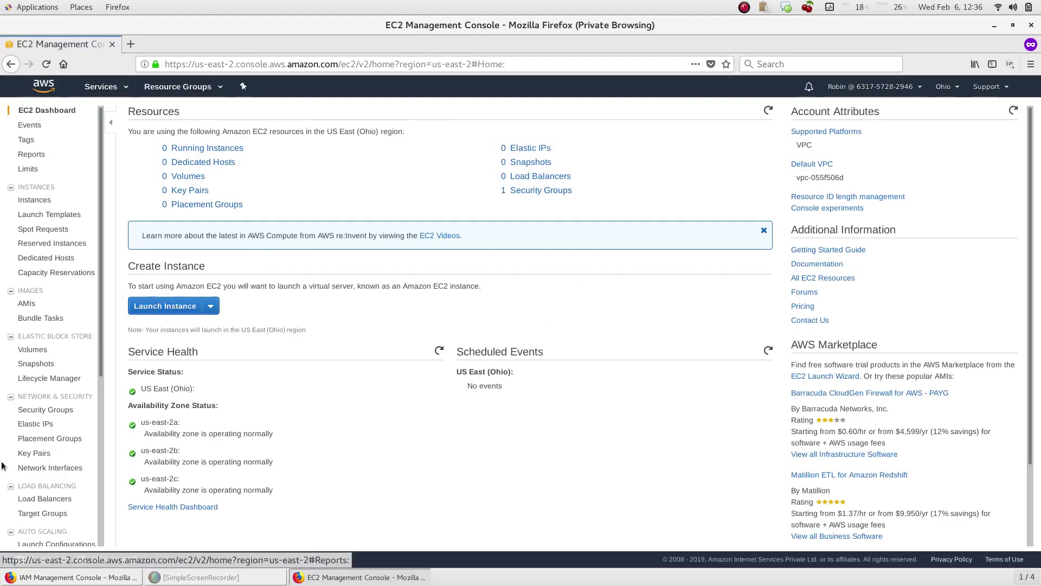
scroll(49, 228, down, 1)
scroll(571, 420, down, 3)
scroll(570, 420, up, 3)
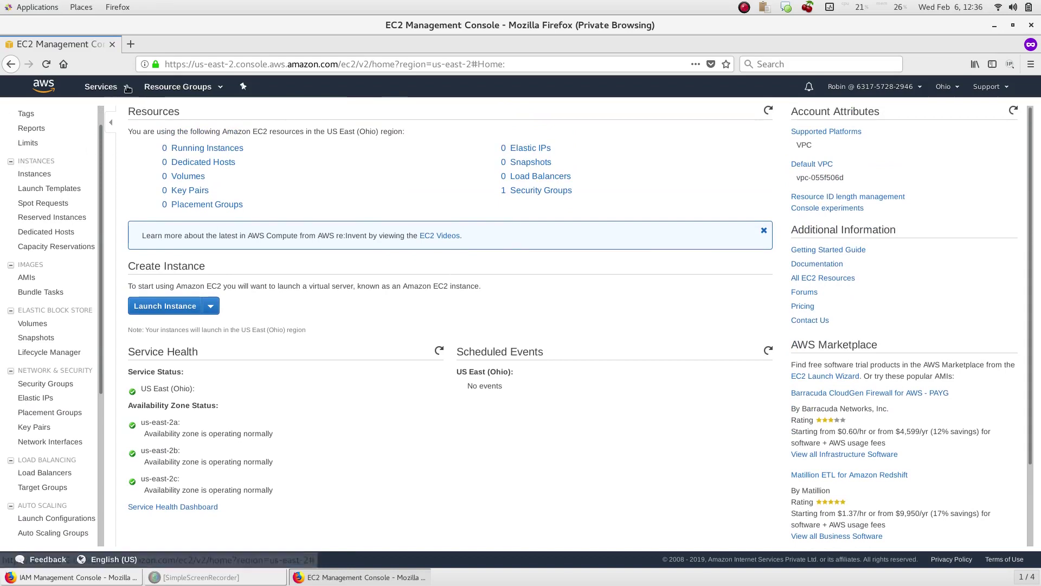
click(101, 87)
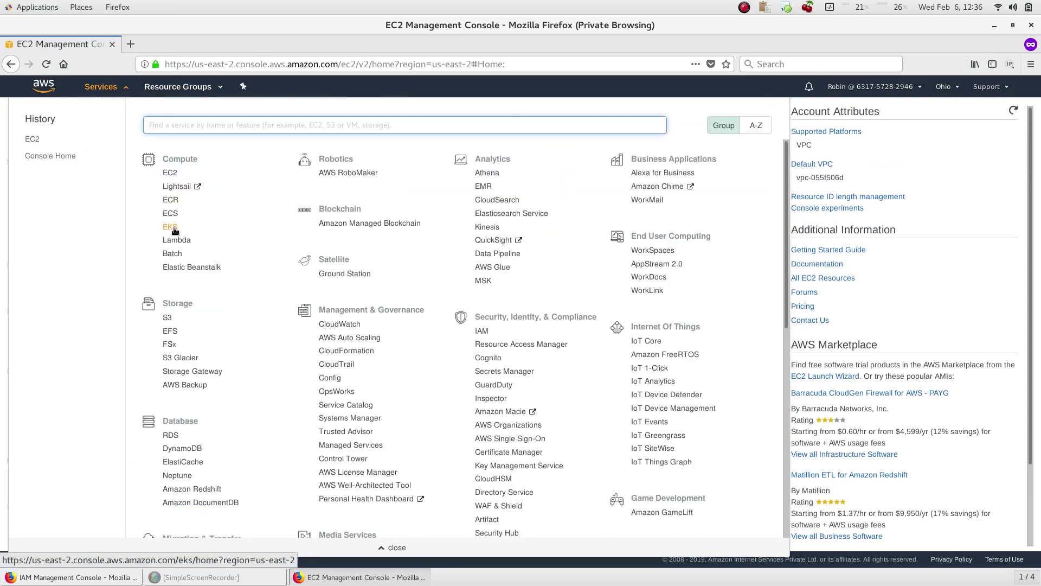
click(168, 318)
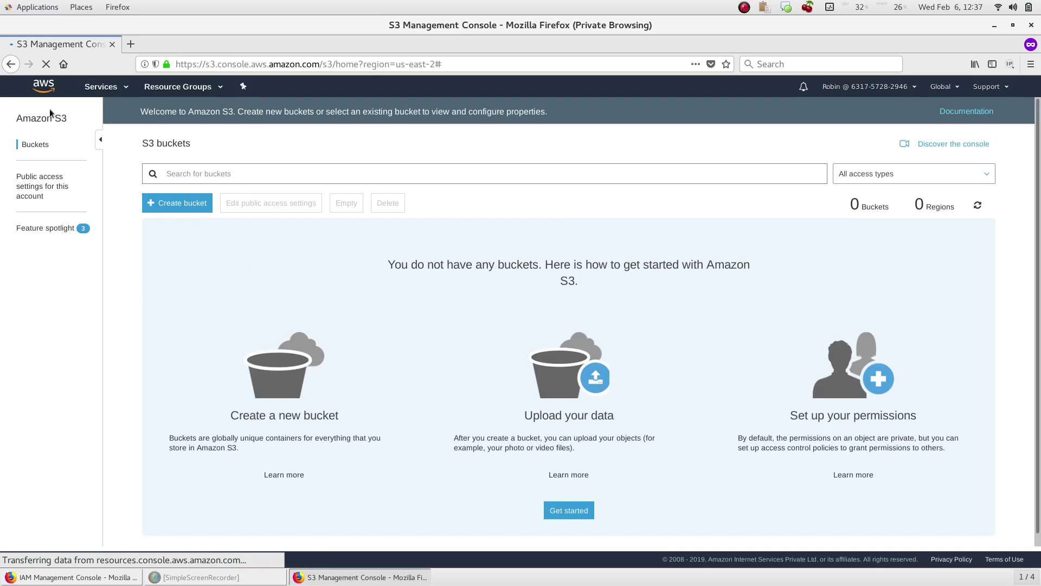
Open the IAM dashboard, which reports 3 of 5 security checks complete
click(125, 87)
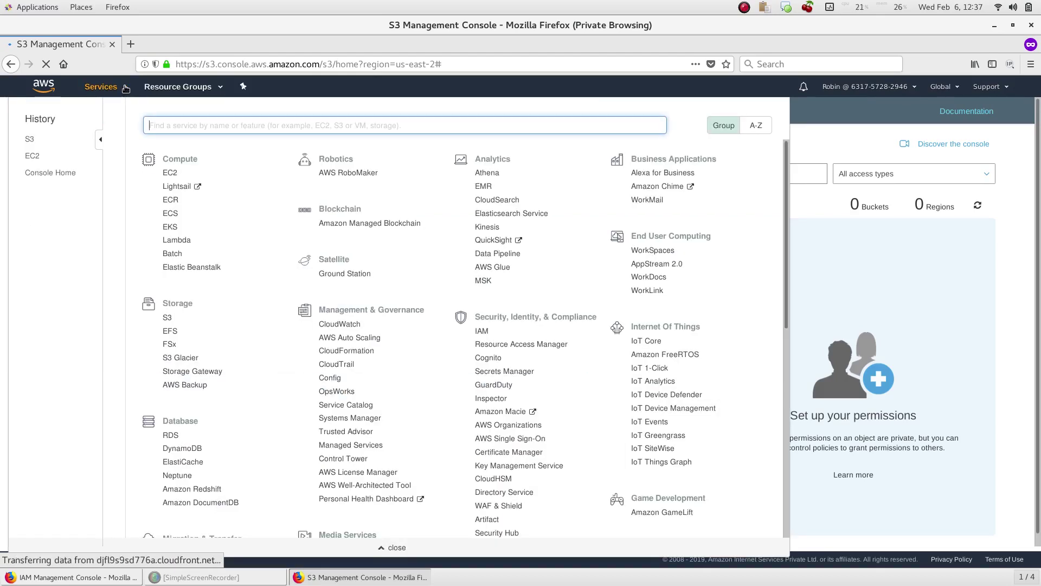
scroll(261, 267, down, 3)
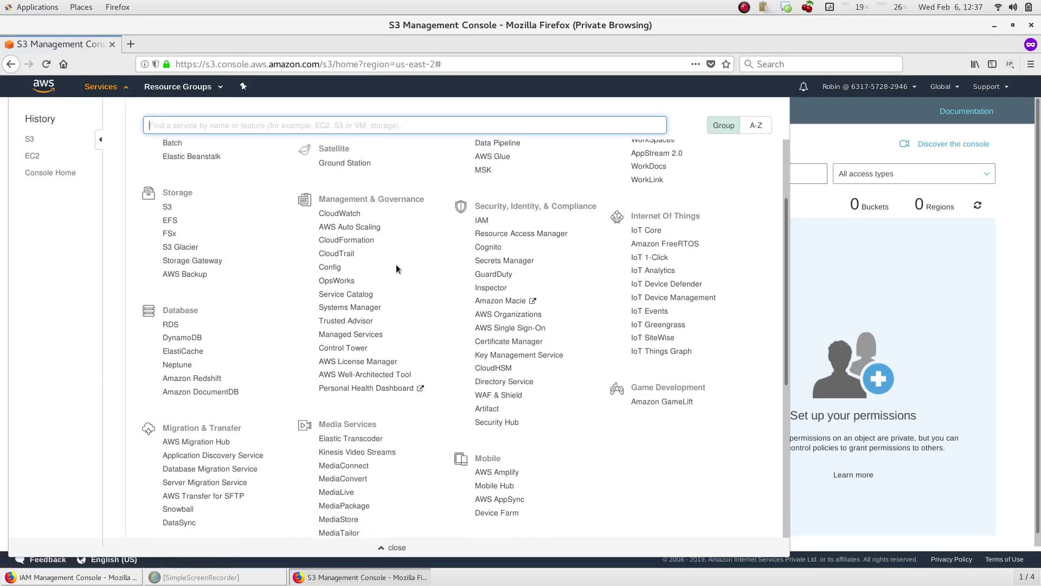
click(482, 206)
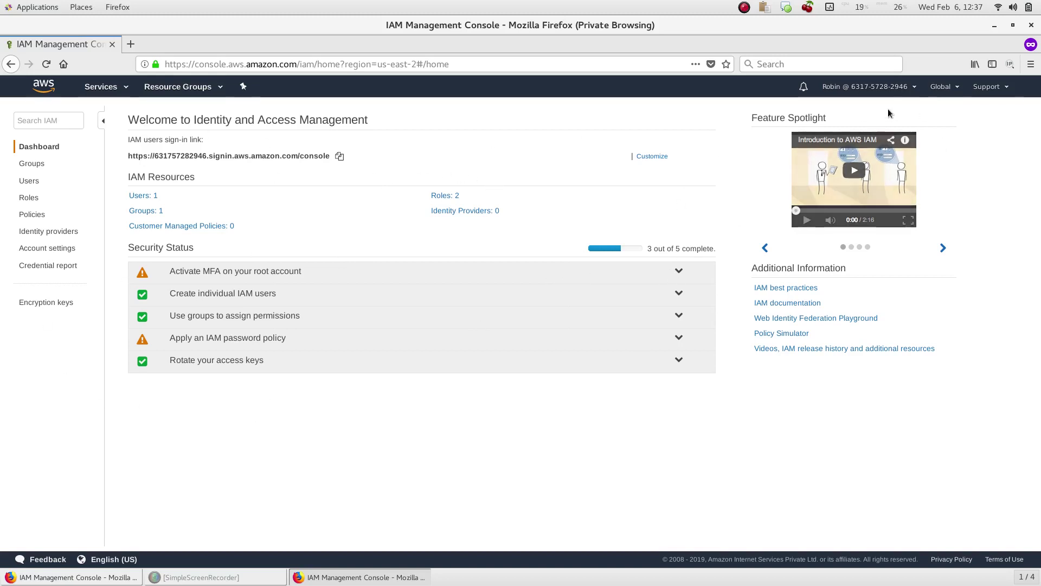
click(916, 93)
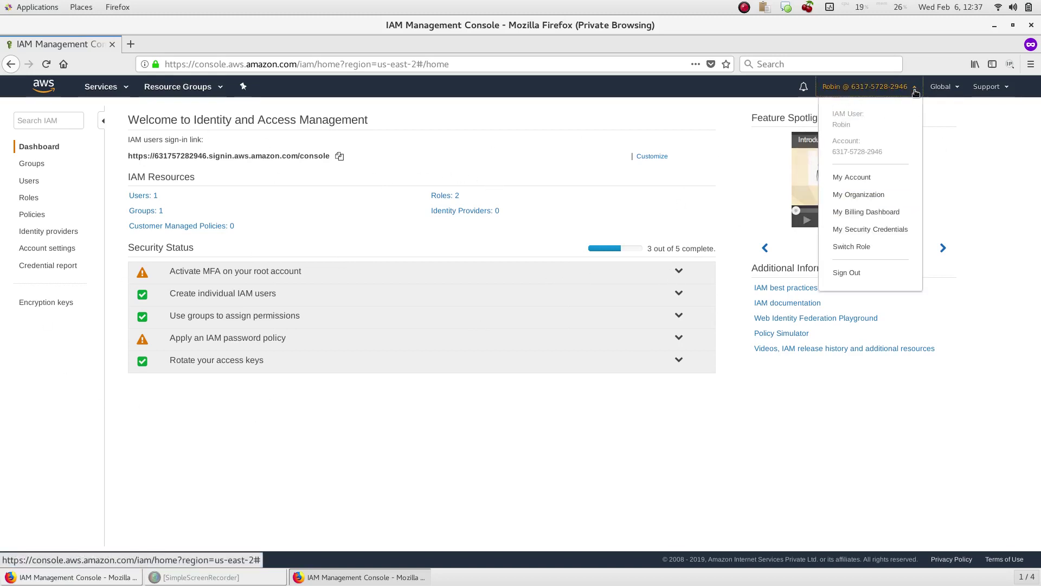
Sign out, close the private window, and view the IAM Groups page with Admin (1 user)
click(846, 273)
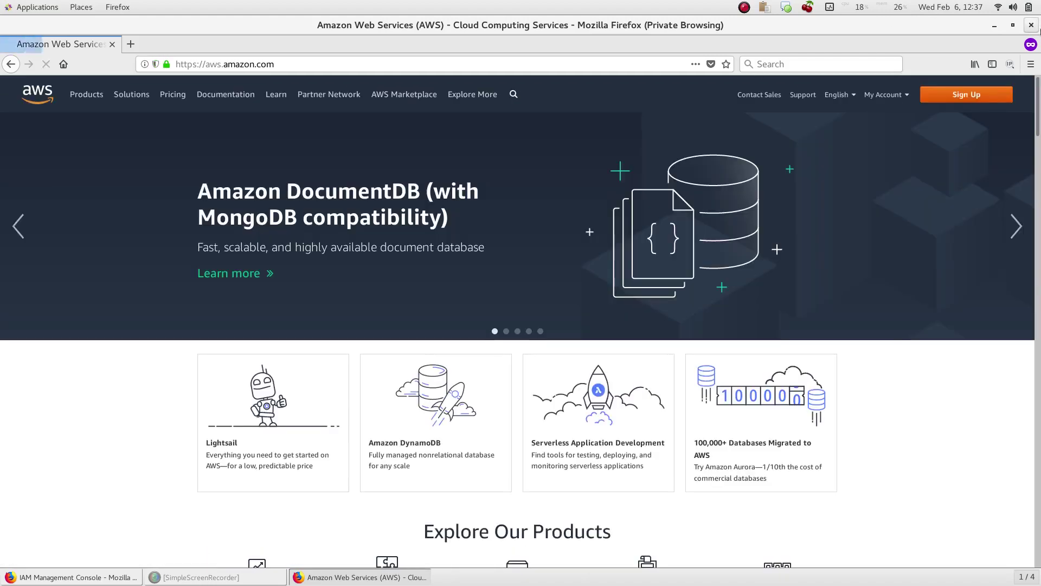
click(1031, 25)
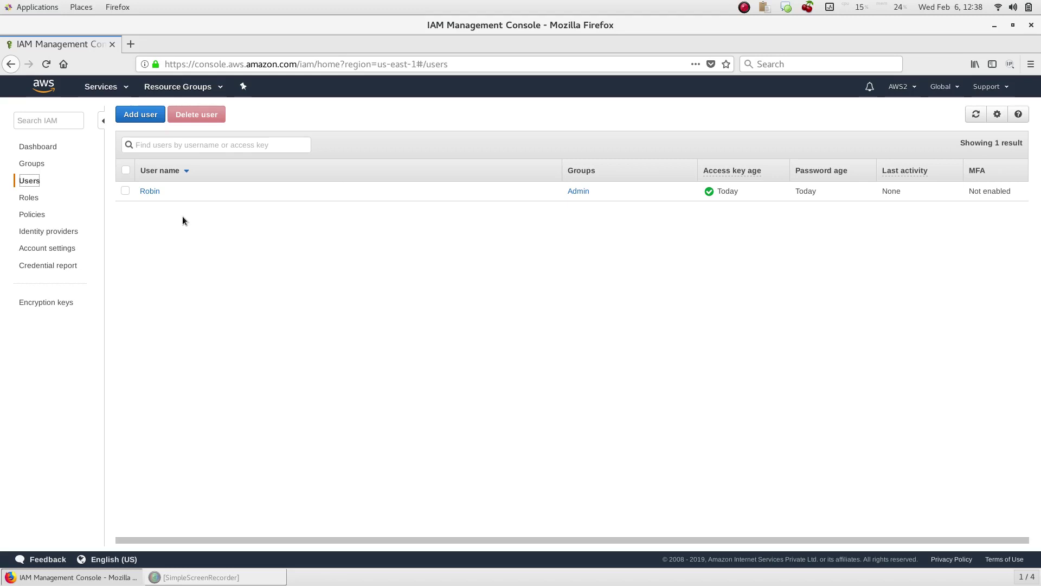
click(33, 164)
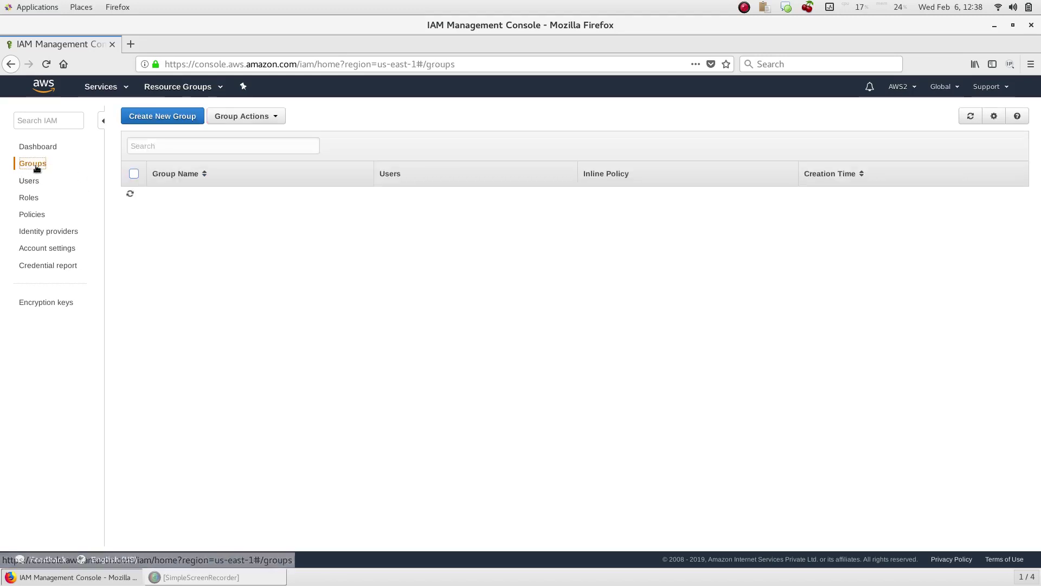
Create the EC2_Admin group with the AmazonEC2FullAccess policy attached
click(170, 119)
click(417, 159)
text(EC2_Admin)
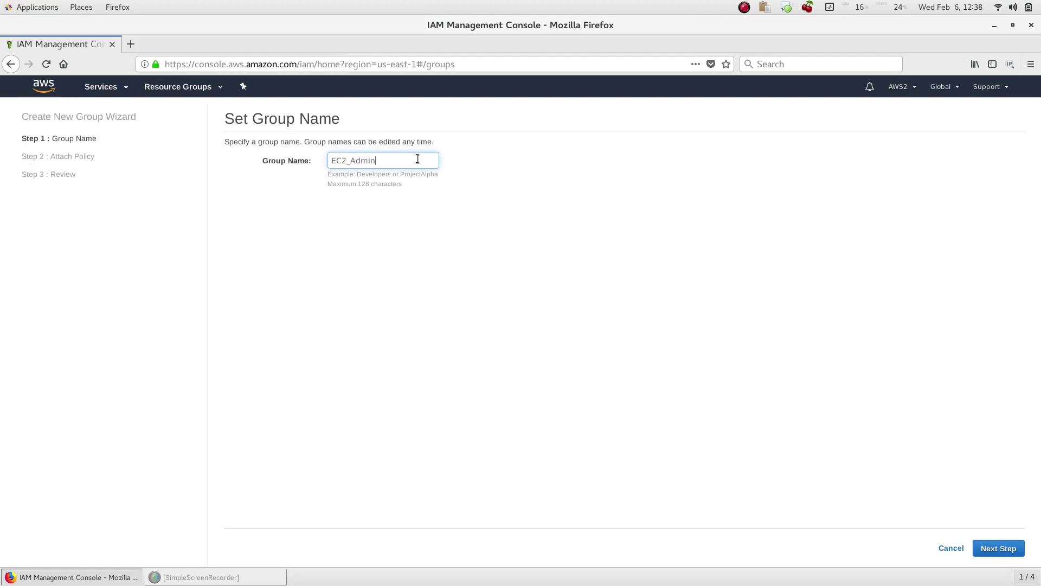
click(998, 548)
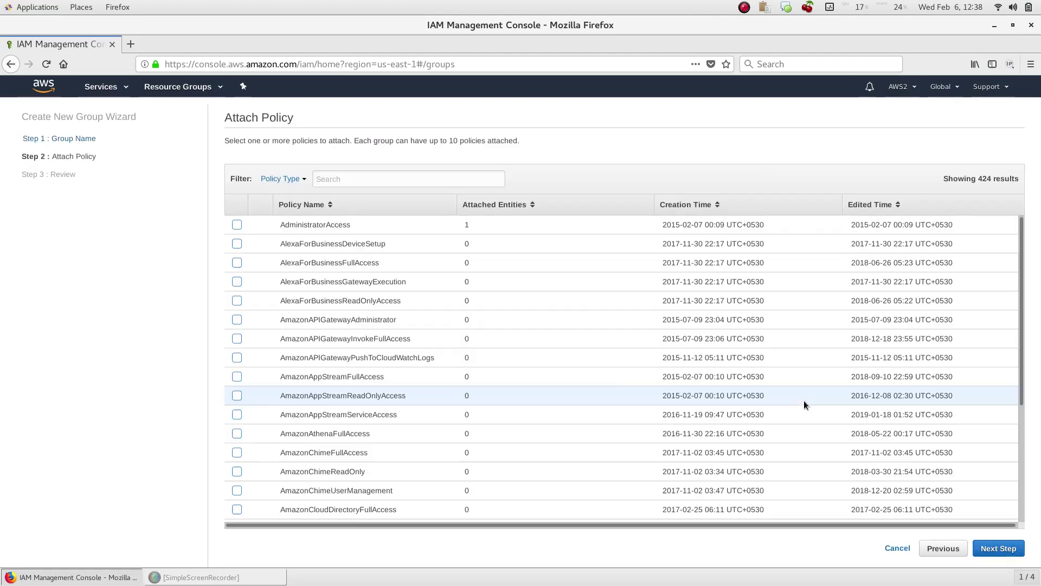
click(457, 180)
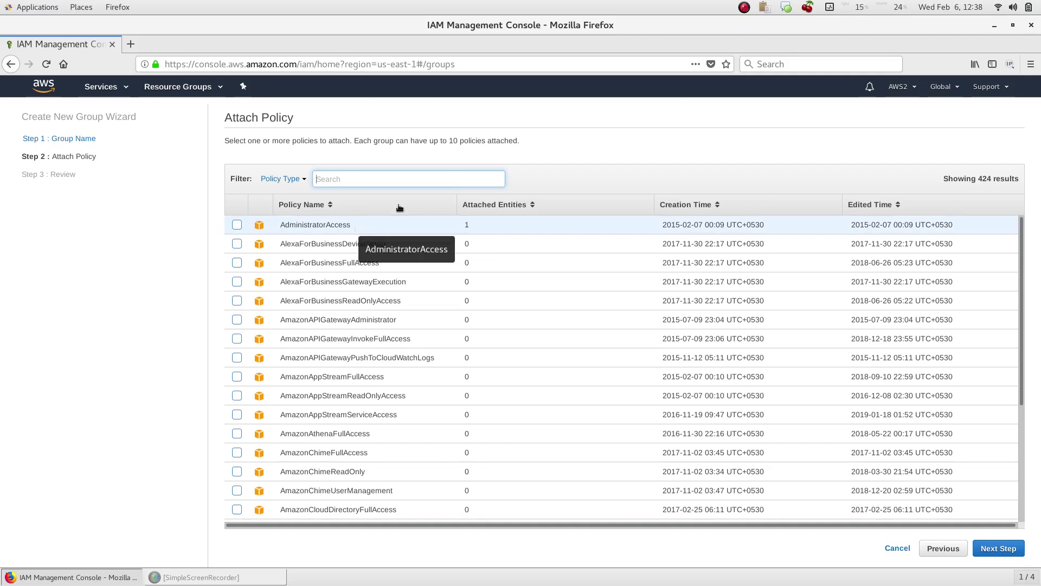
text(ec2)
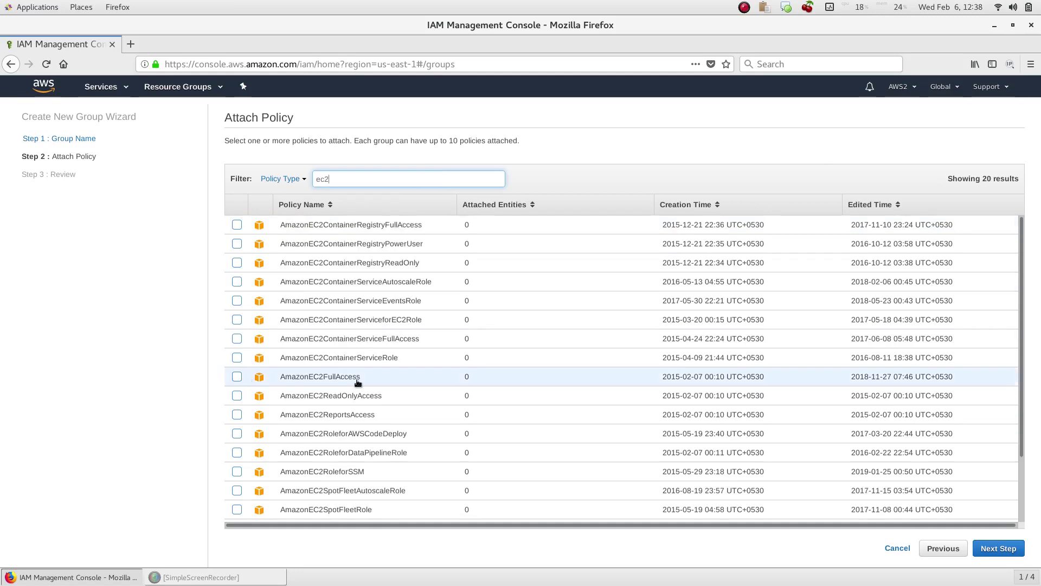
click(237, 377)
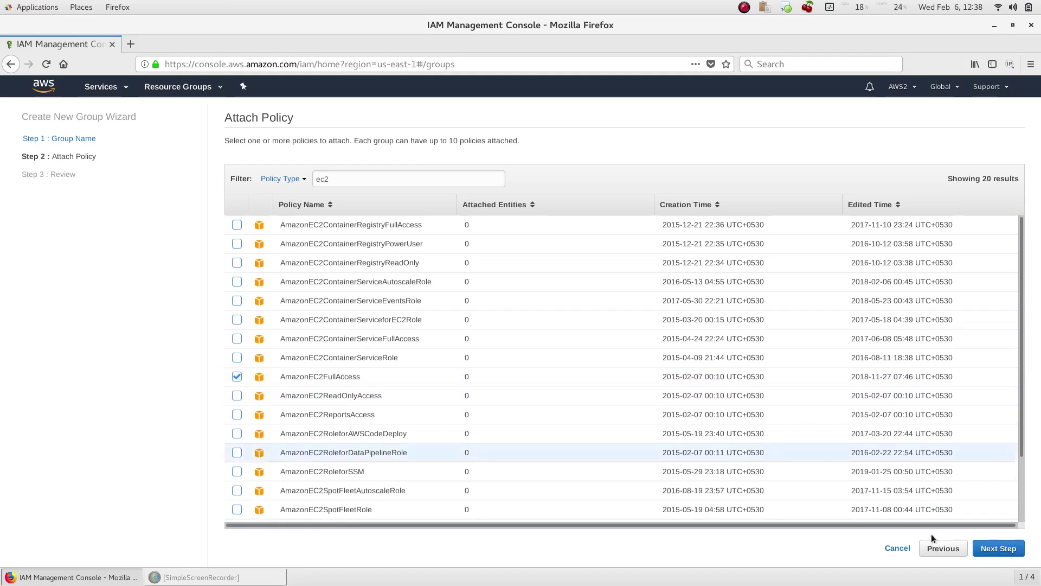
click(996, 547)
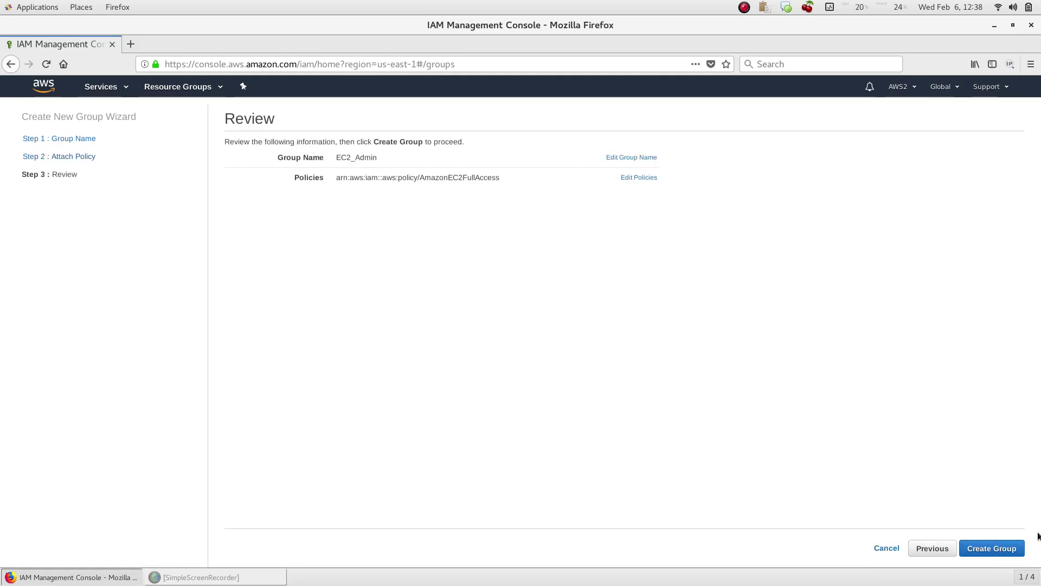
click(1007, 543)
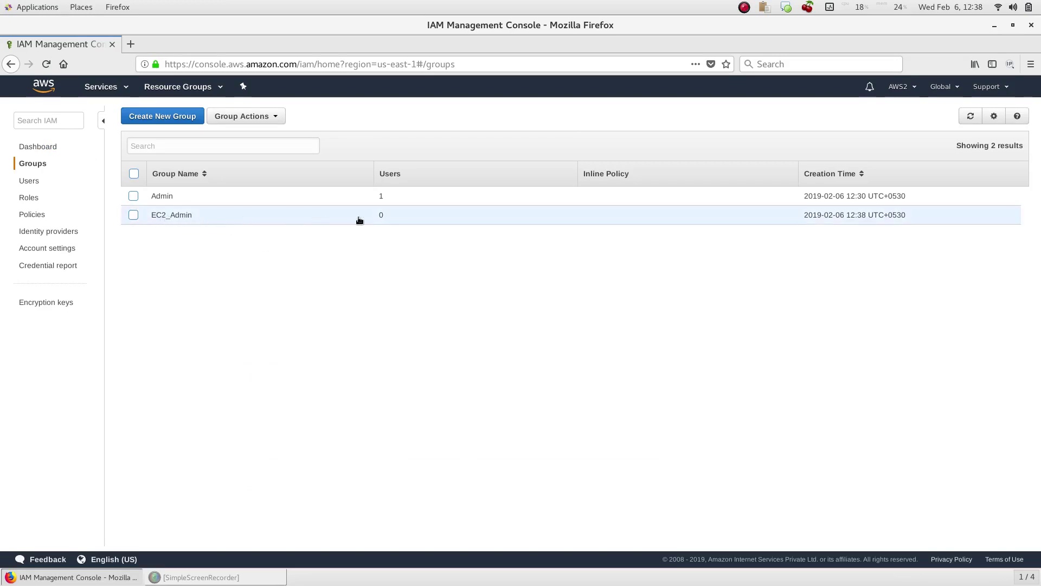
Define a second user with console access and a custom password, reaching the permissions step
click(29, 181)
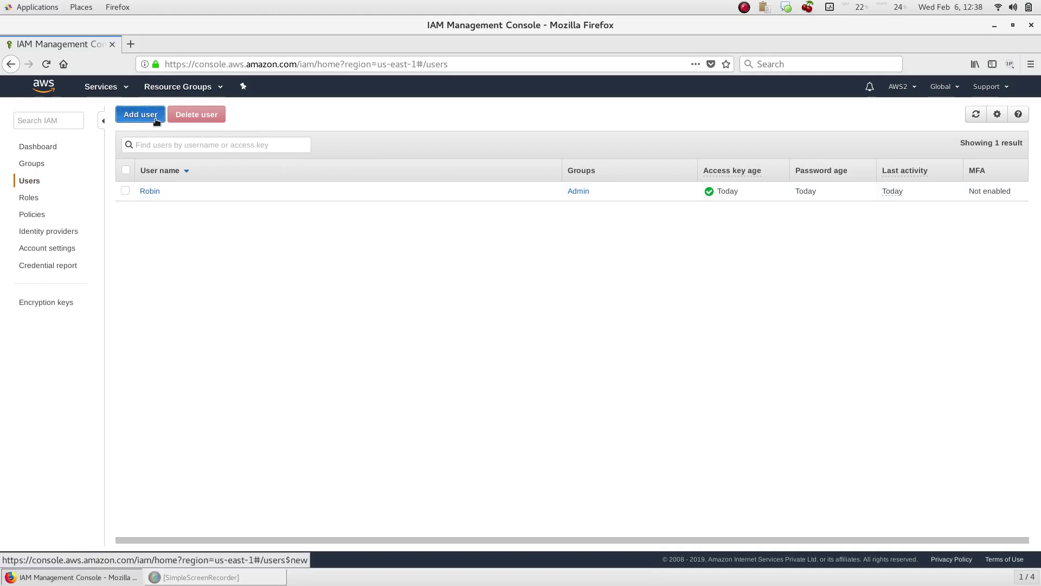
click(148, 115)
click(437, 210)
text(Philip)
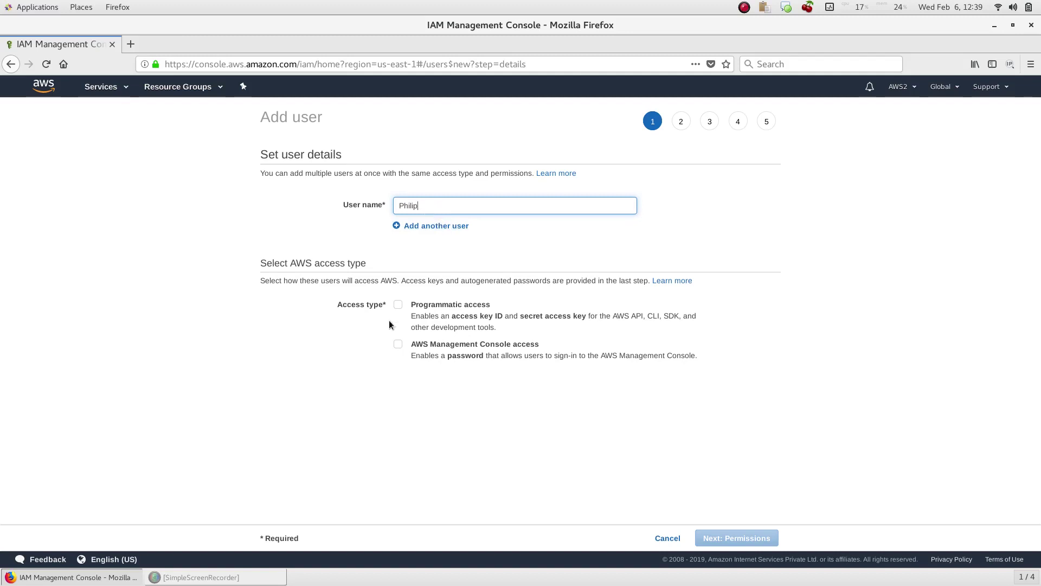
click(400, 347)
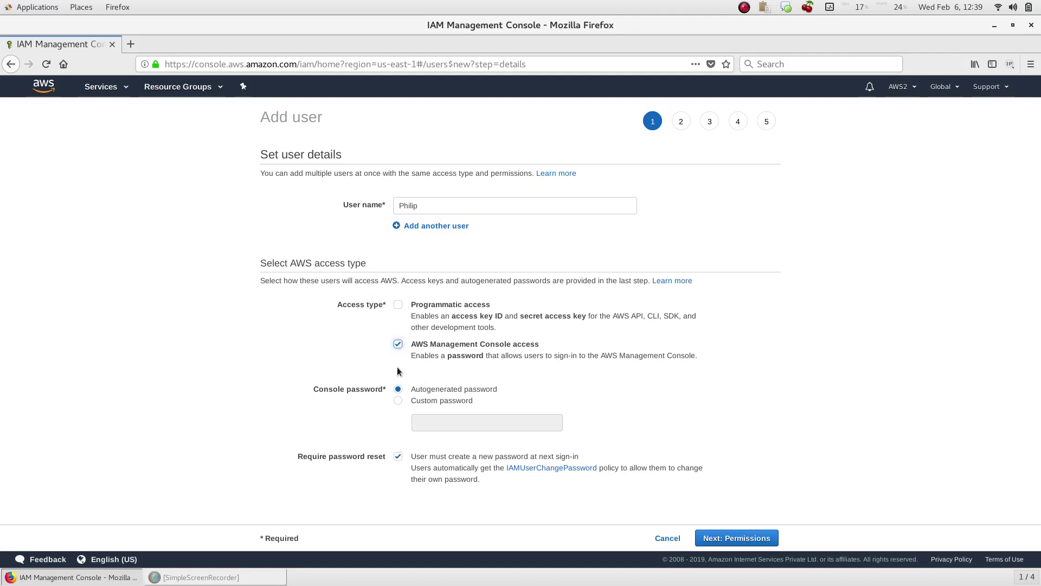
click(459, 436)
click(402, 400)
click(442, 422)
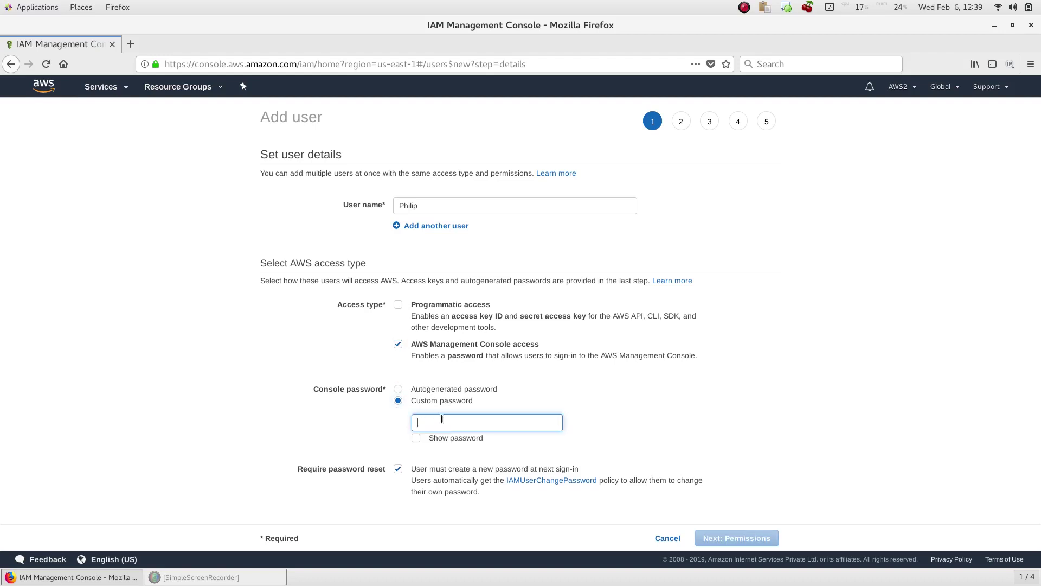
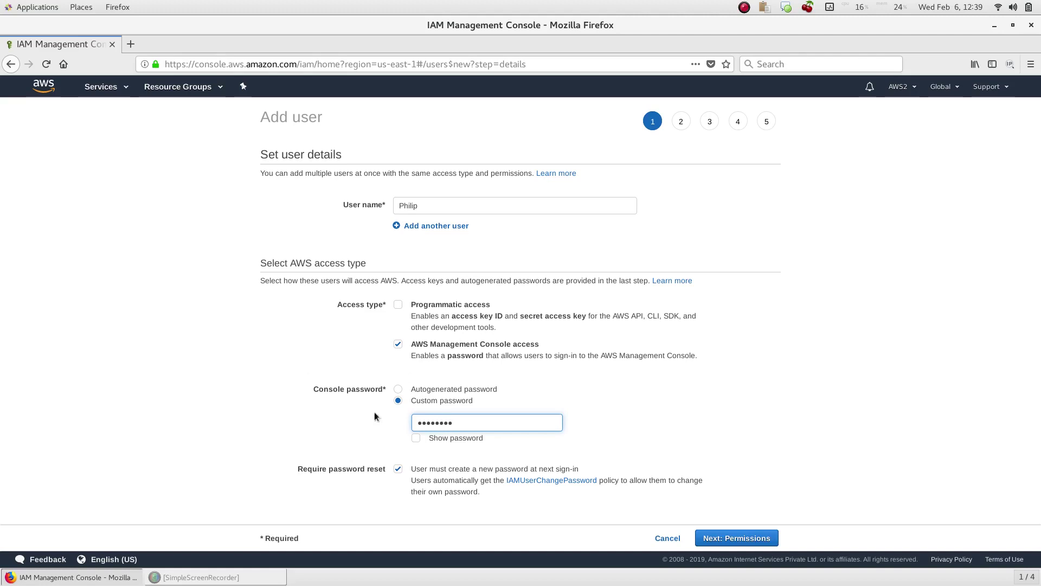
click(397, 471)
click(737, 537)
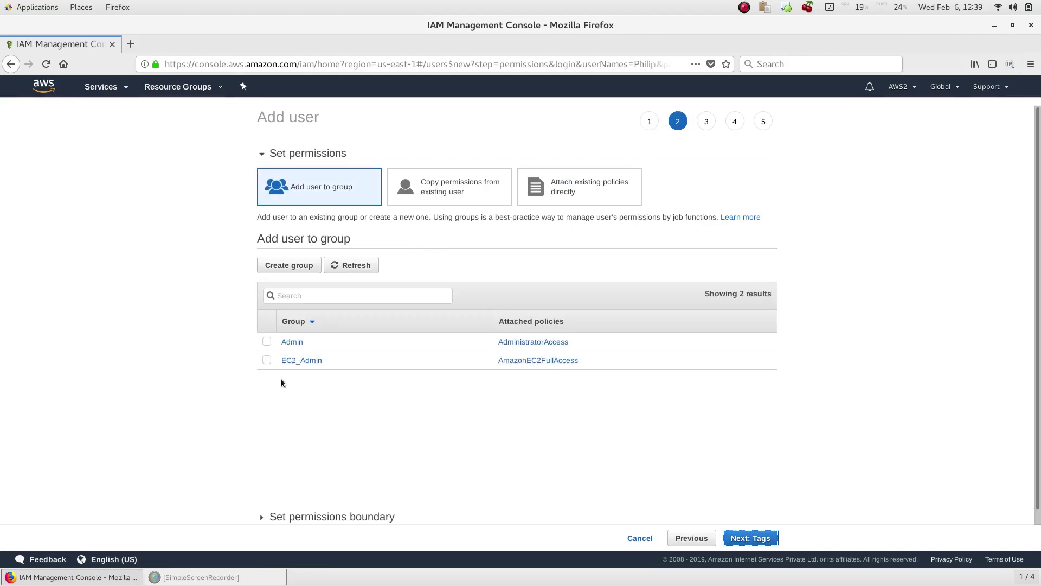
Add the new user to EC2_Admin, skip tags, and create the user
click(266, 361)
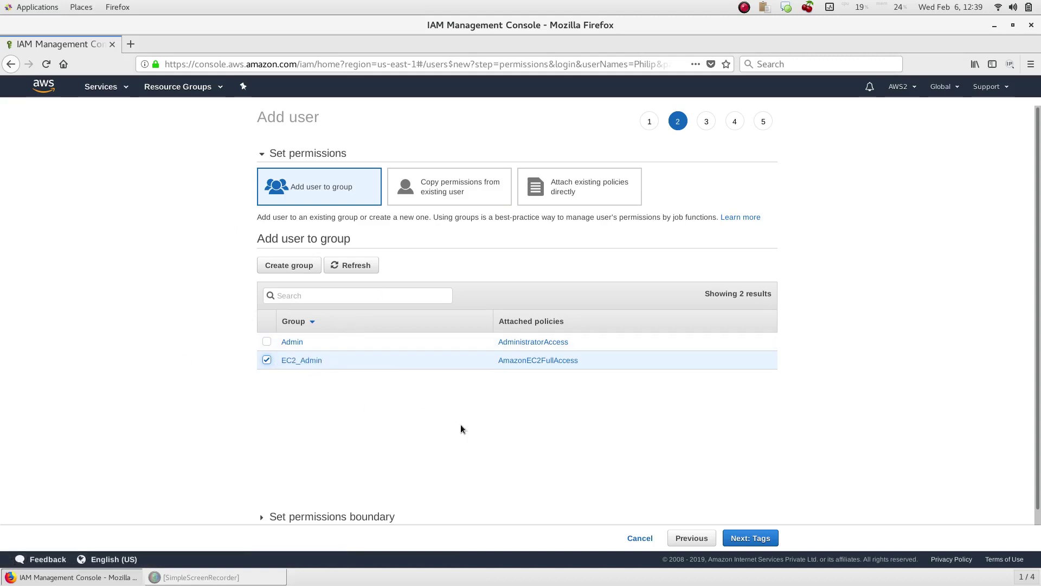
click(750, 539)
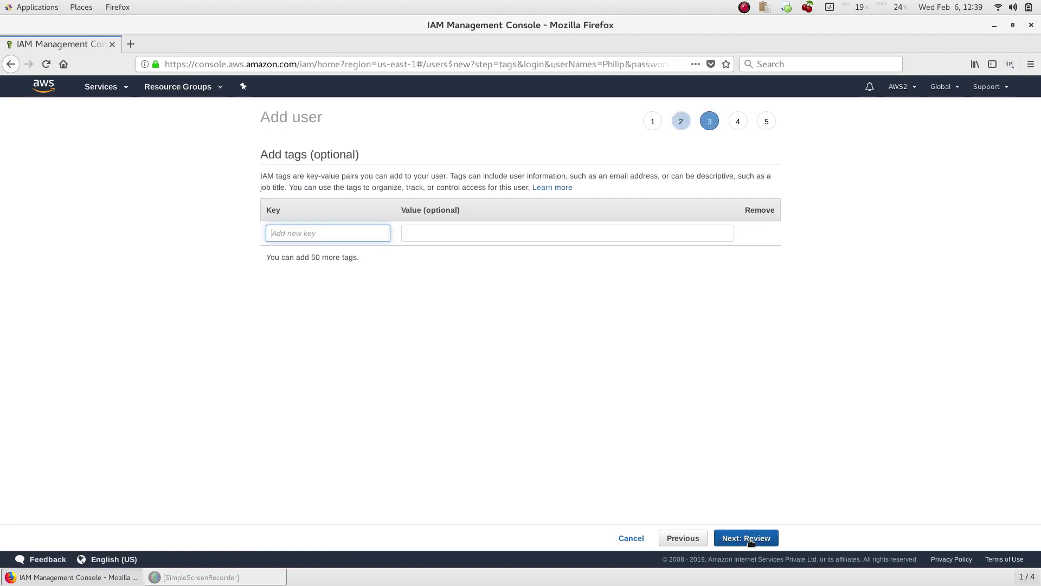
click(746, 538)
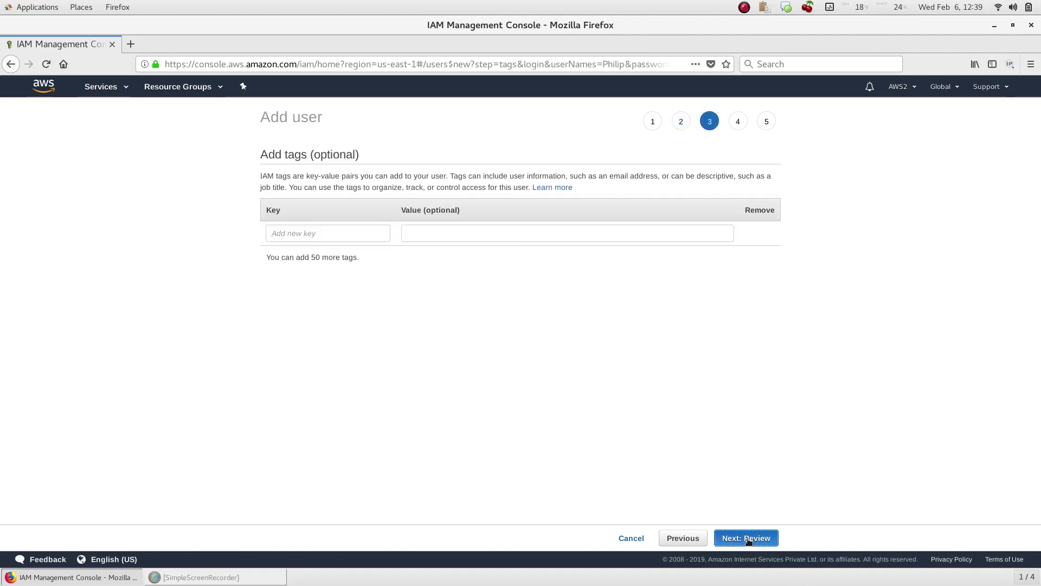
click(744, 538)
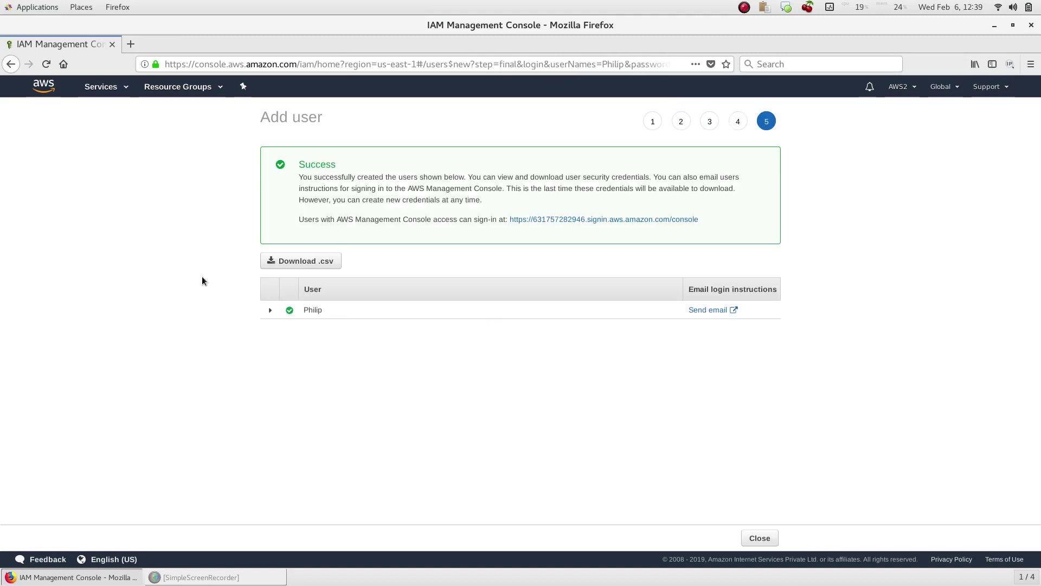
Close the wizard, return to the dashboard with 2 users and 2 groups, and copy the sign-in link
click(271, 311)
click(759, 537)
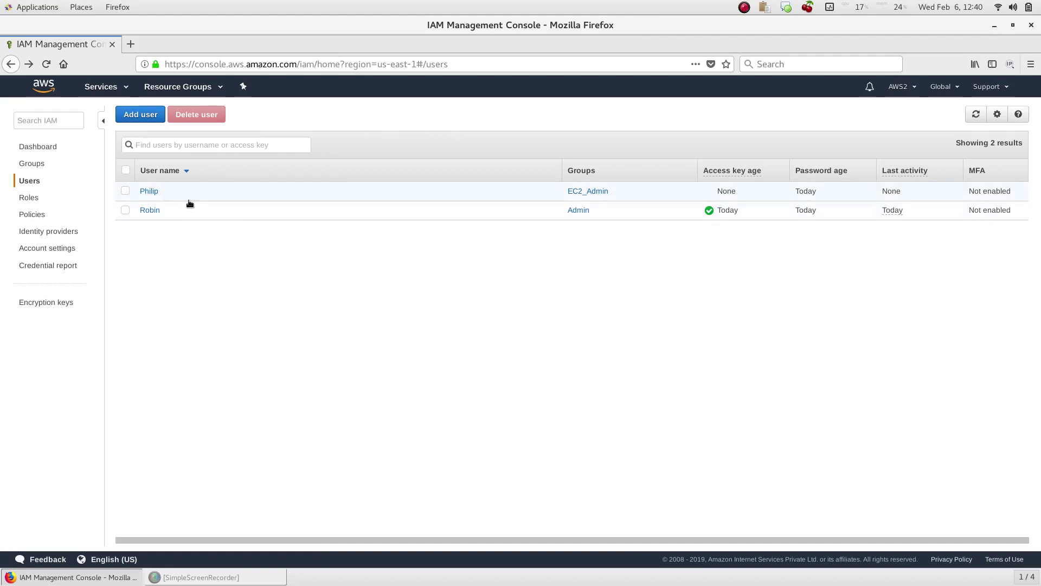
click(38, 147)
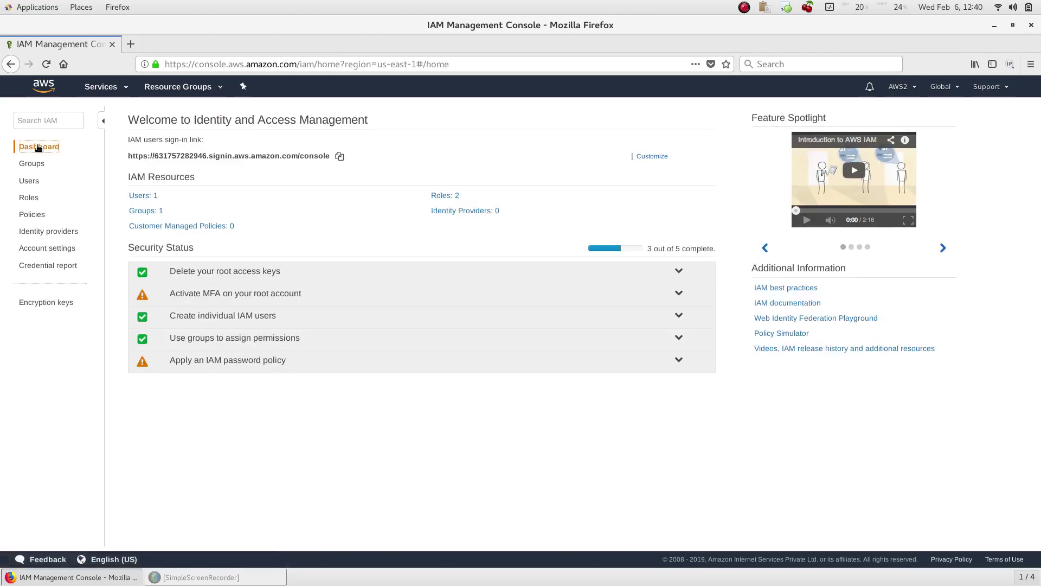
click(340, 157)
click(1032, 64)
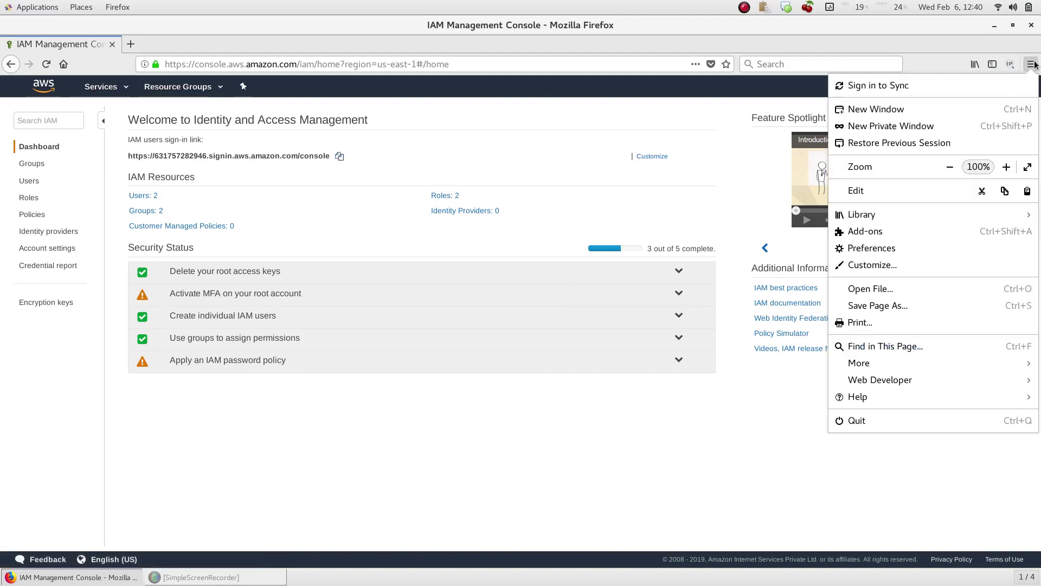
Load the sign-in link in a new private window and sign in as the second IAM user
click(909, 128)
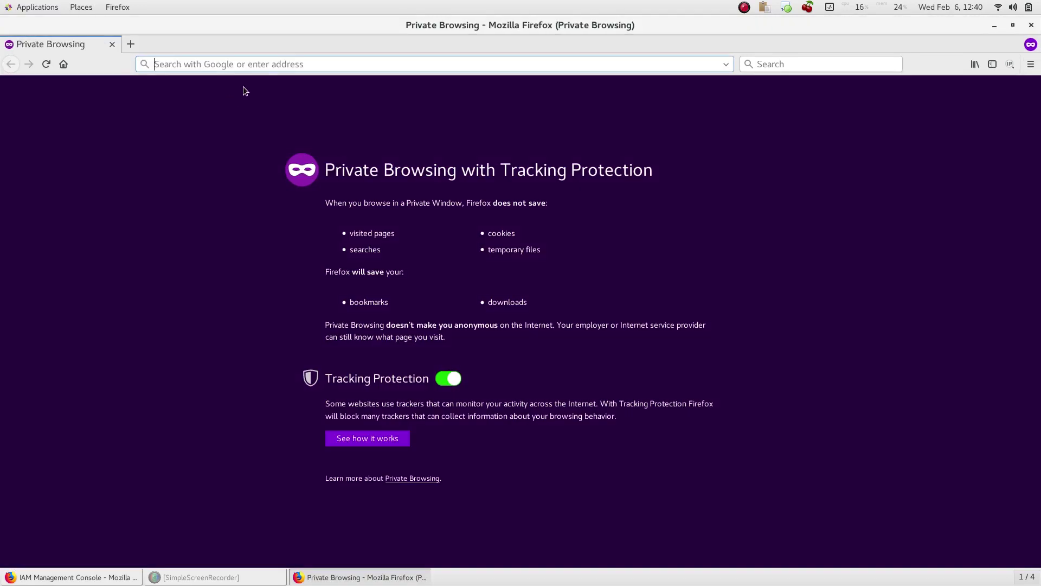
right_click(263, 64)
click(309, 139)
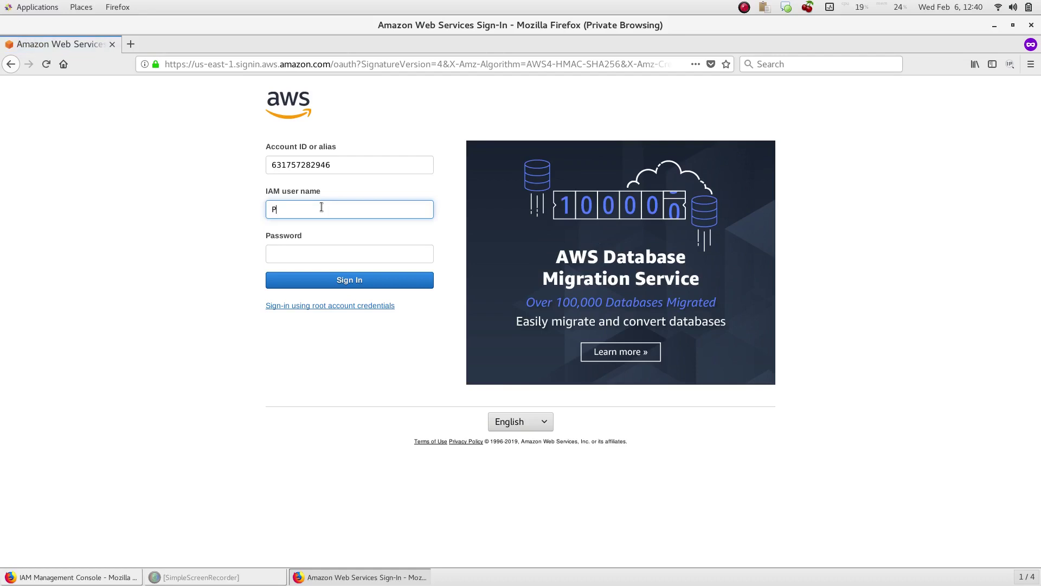
click(322, 252)
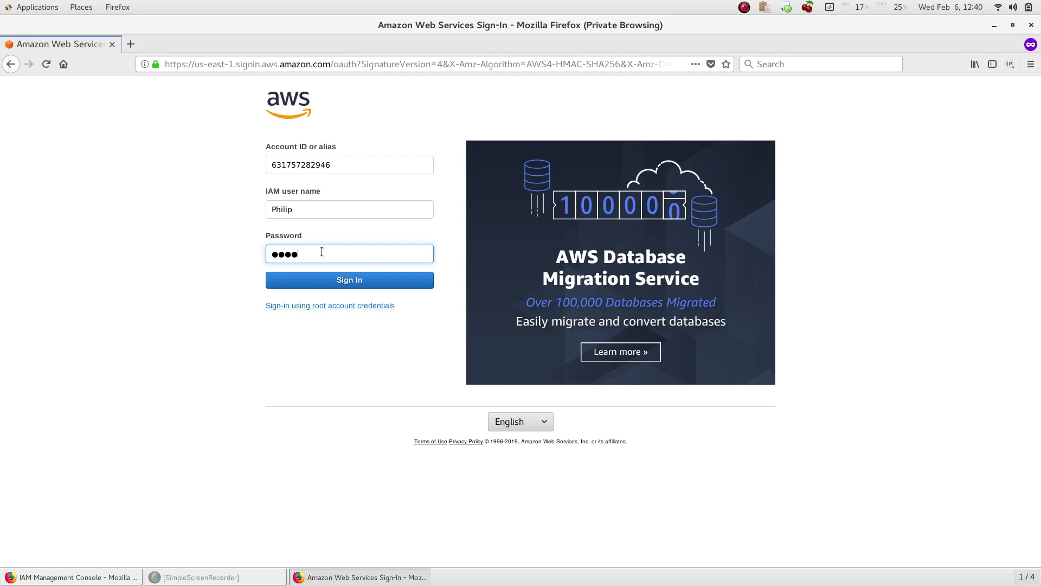
click(393, 284)
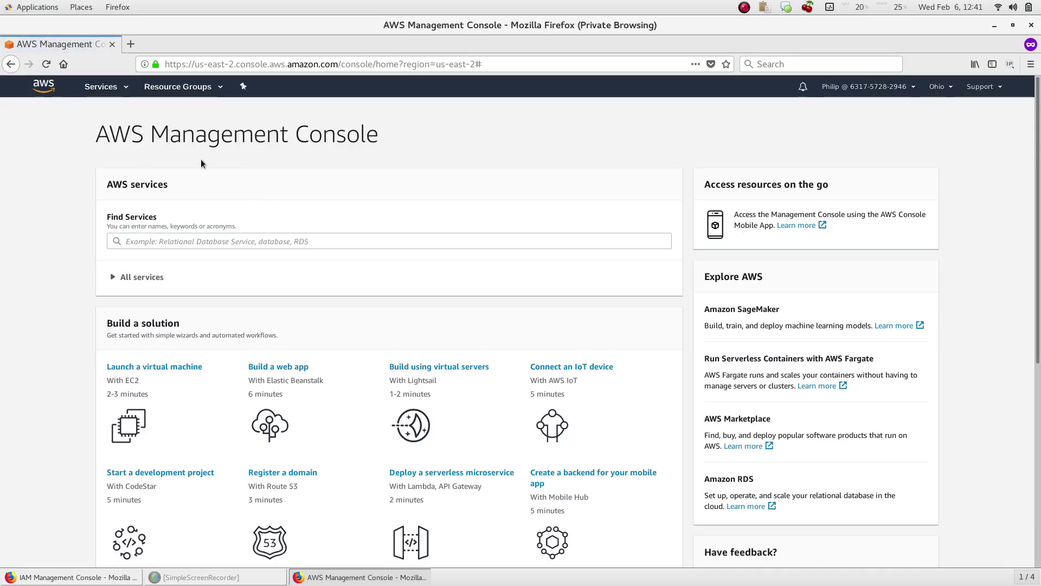
Open EC2 as the limited user, then S3, which shows Access Denied with no buckets
scroll(9, 185, down, 2)
click(123, 215)
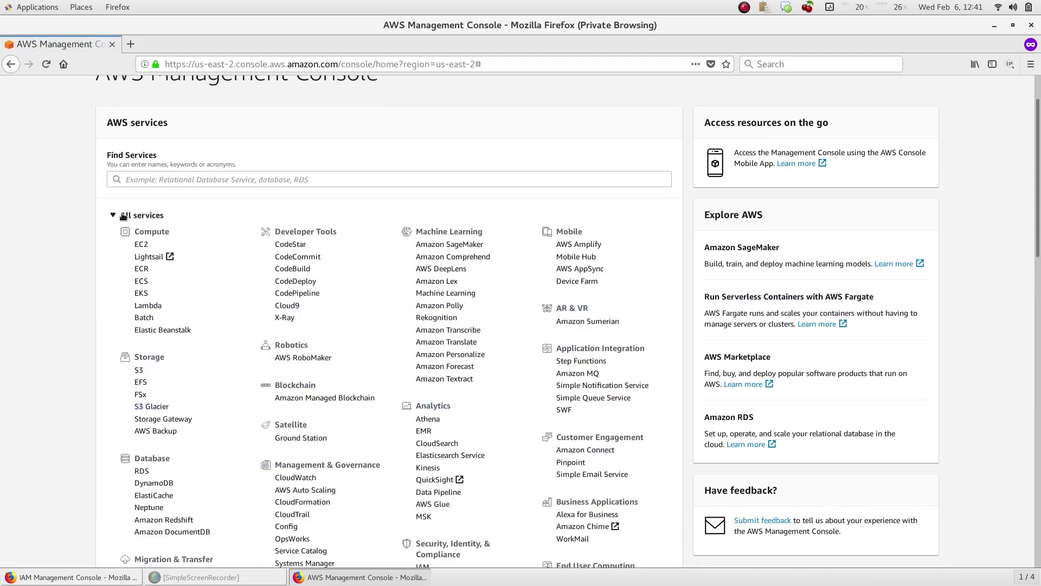
scroll(123, 216, down, 3)
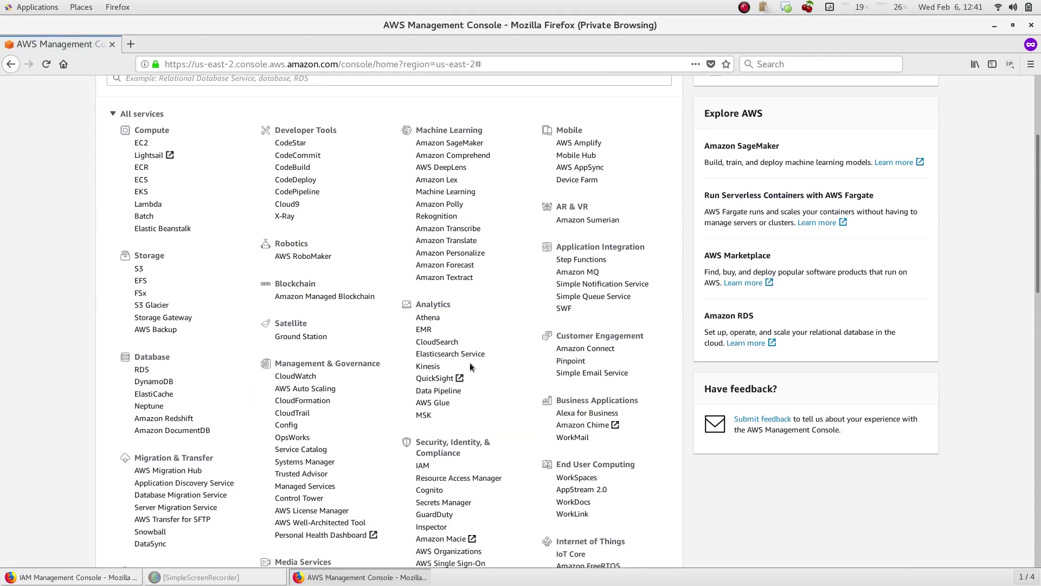
click(146, 125)
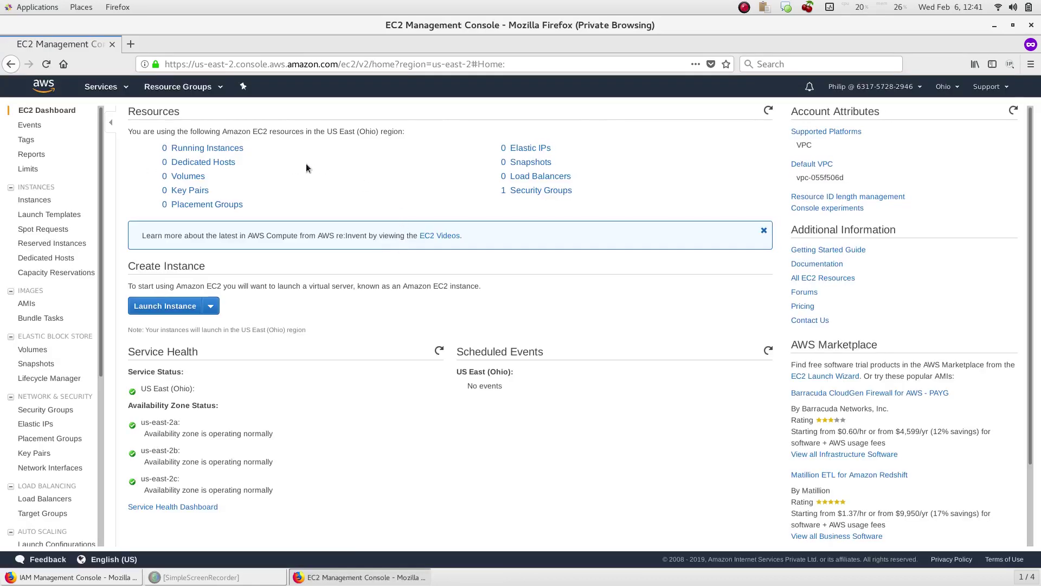
scroll(206, 272, down, 2)
scroll(206, 272, up, 2)
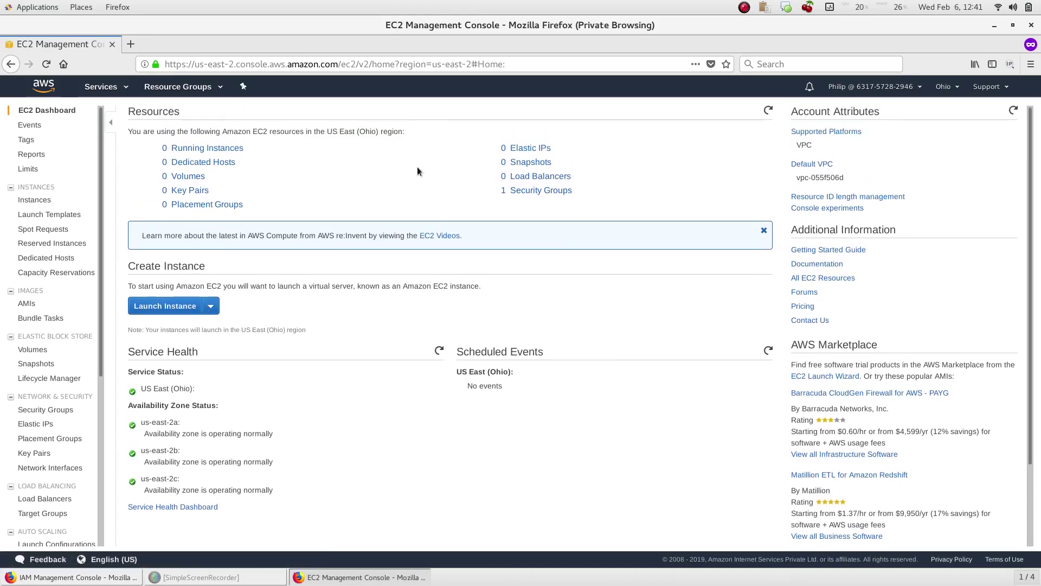
click(125, 87)
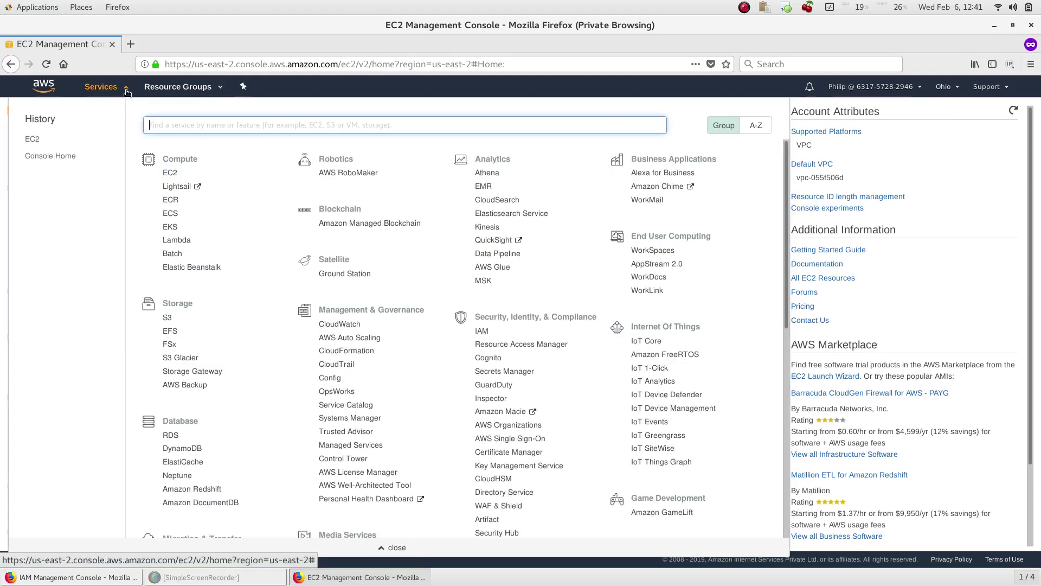
scroll(239, 188, down, 1)
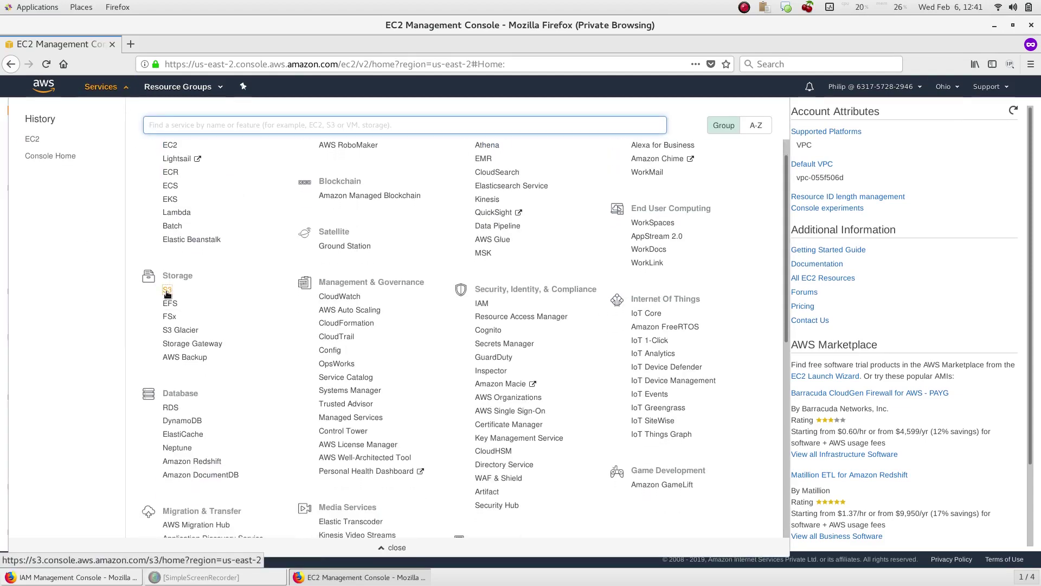
click(168, 290)
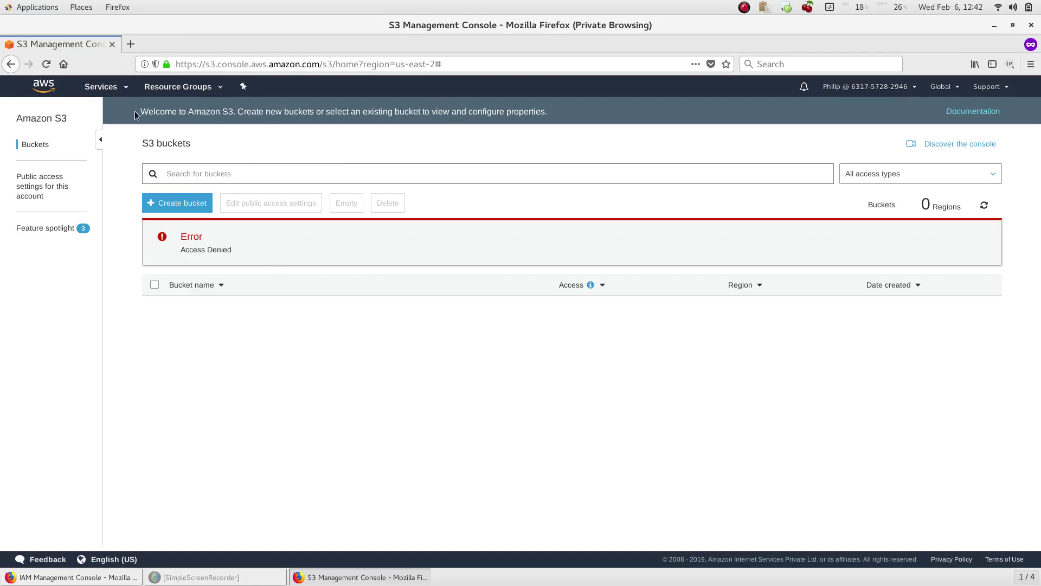
Open IAM from the Services list under Security, Identity, & Compliance
click(130, 93)
scroll(441, 206, down, 4)
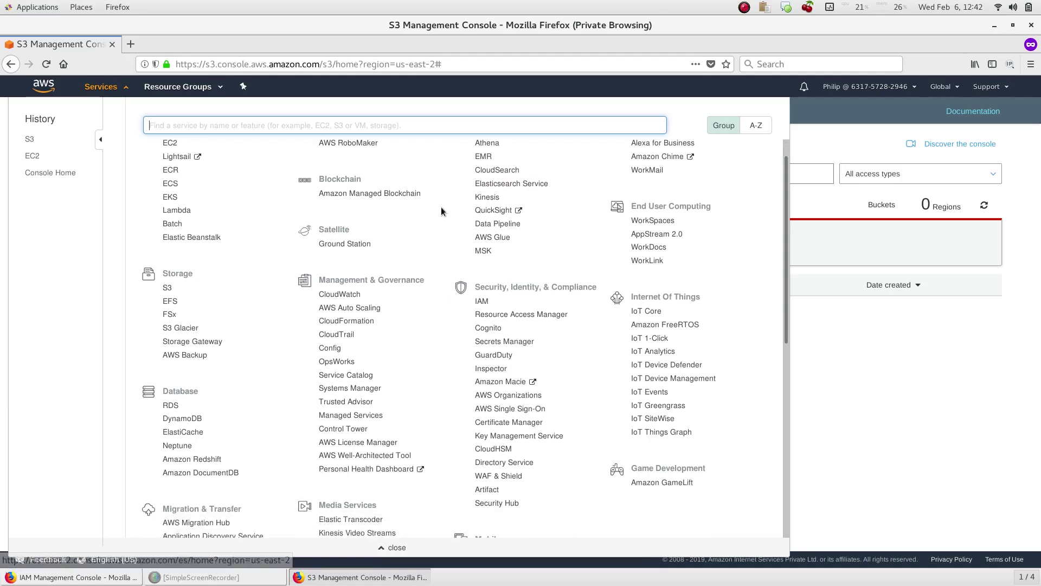
scroll(295, 323, up, 1)
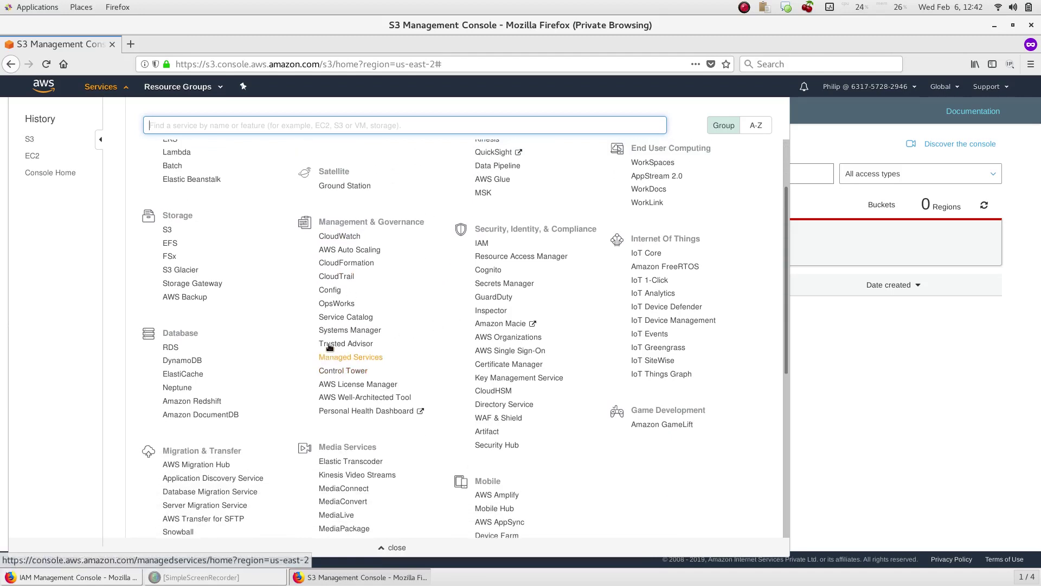
click(483, 276)
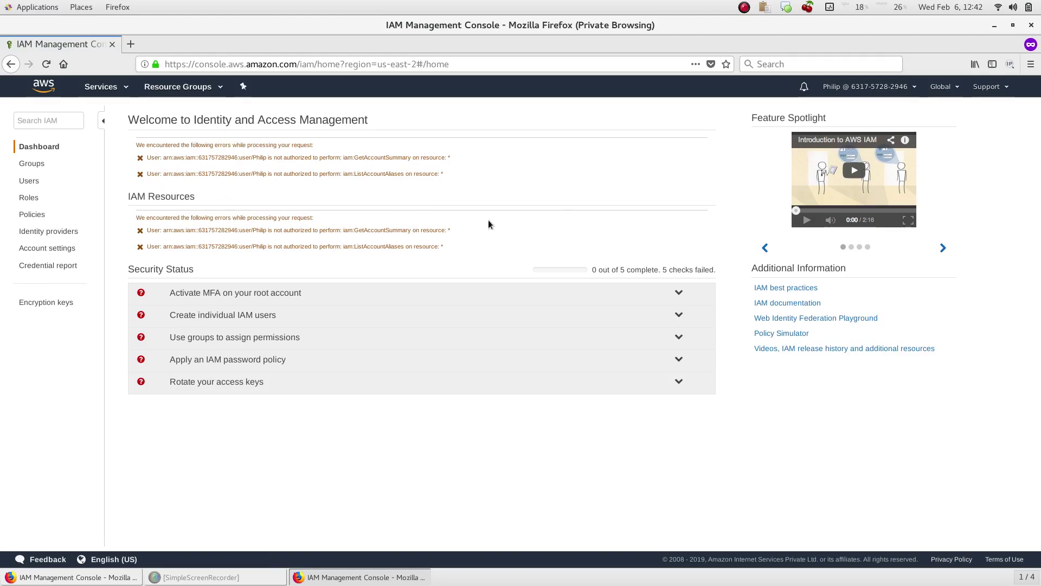
Sign out the limited user, close its private window, and view the Admin and EC2_Admin groups
click(915, 90)
click(848, 272)
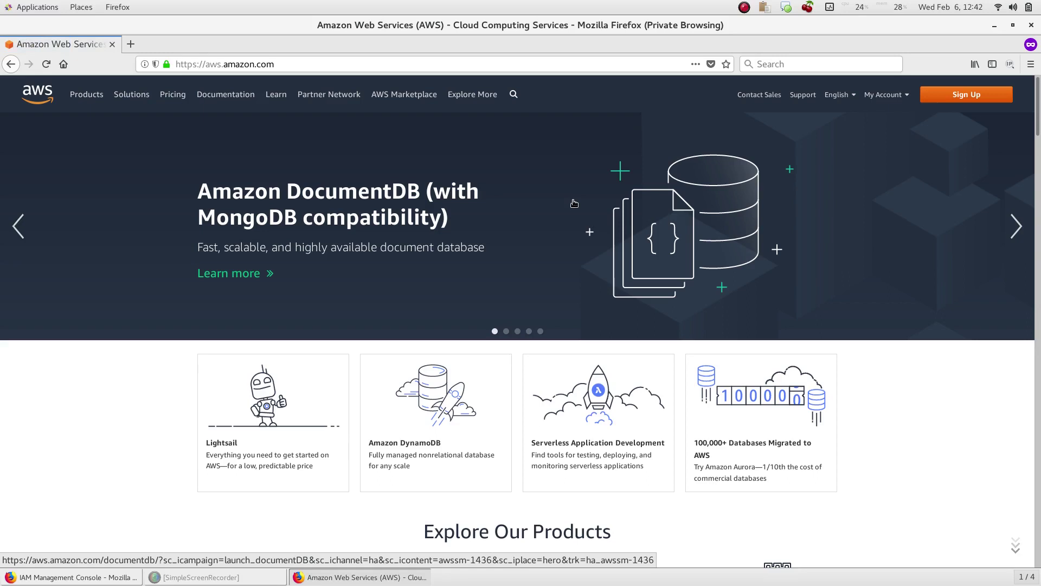
click(1031, 25)
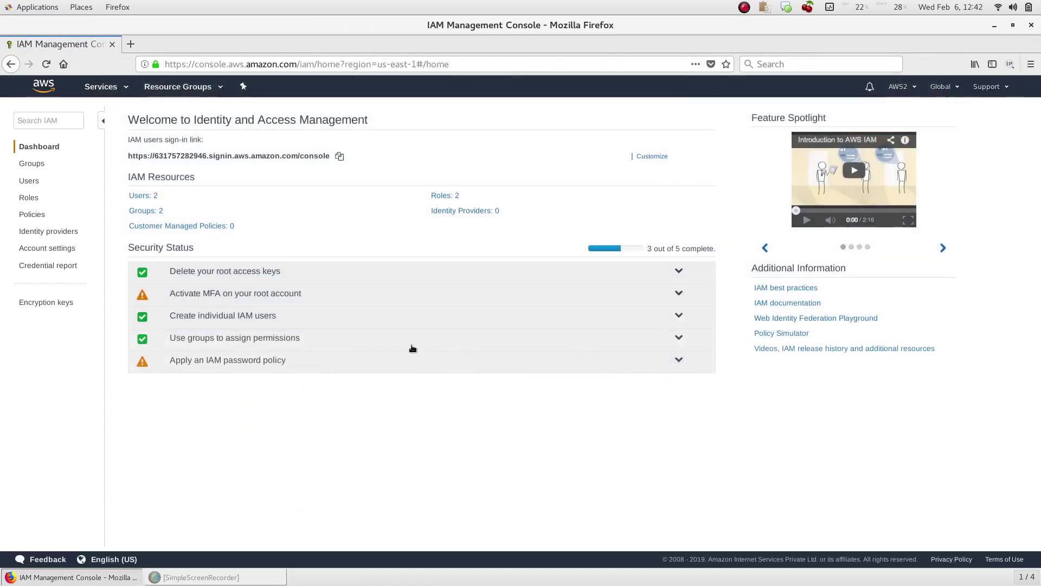
click(38, 161)
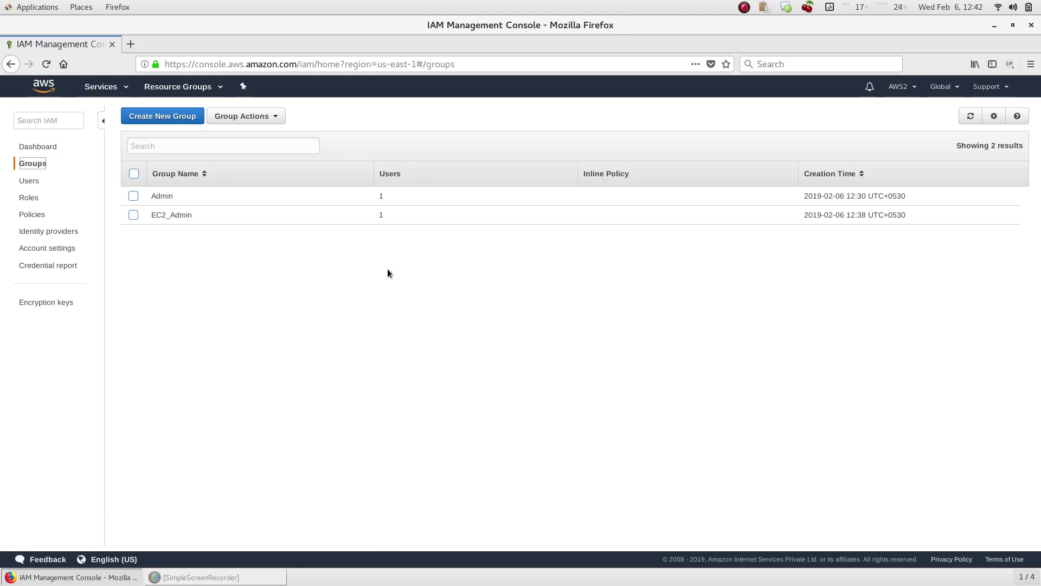
Add the EC2_Admin user to the Admin group too, then return to the Users list
click(25, 180)
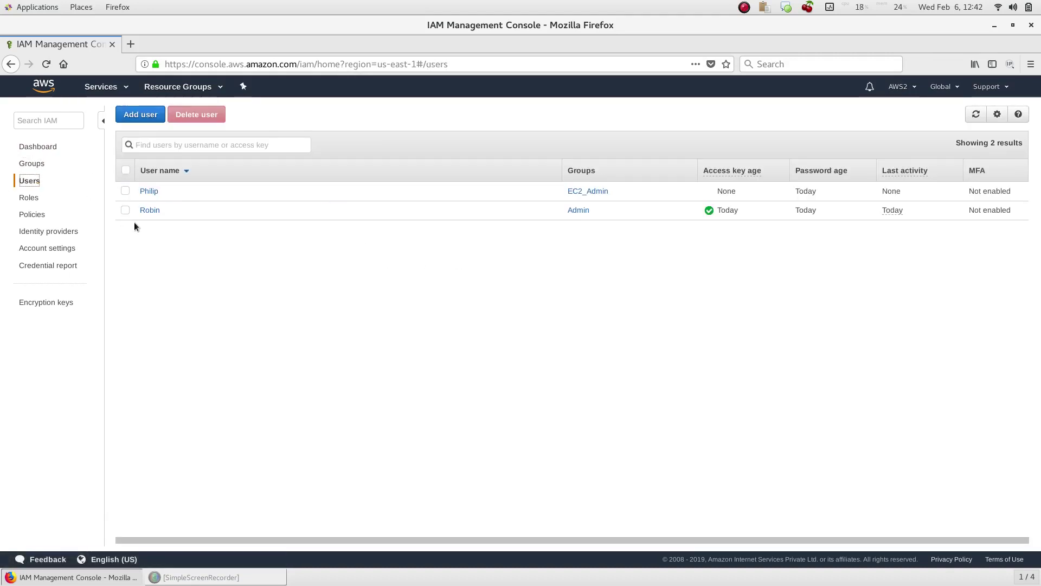
click(150, 191)
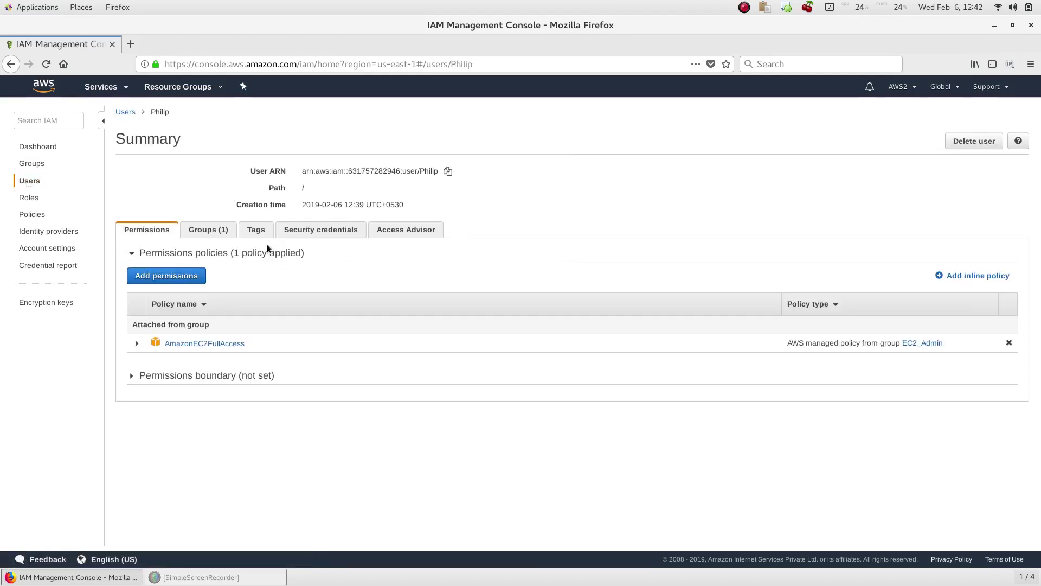
click(223, 230)
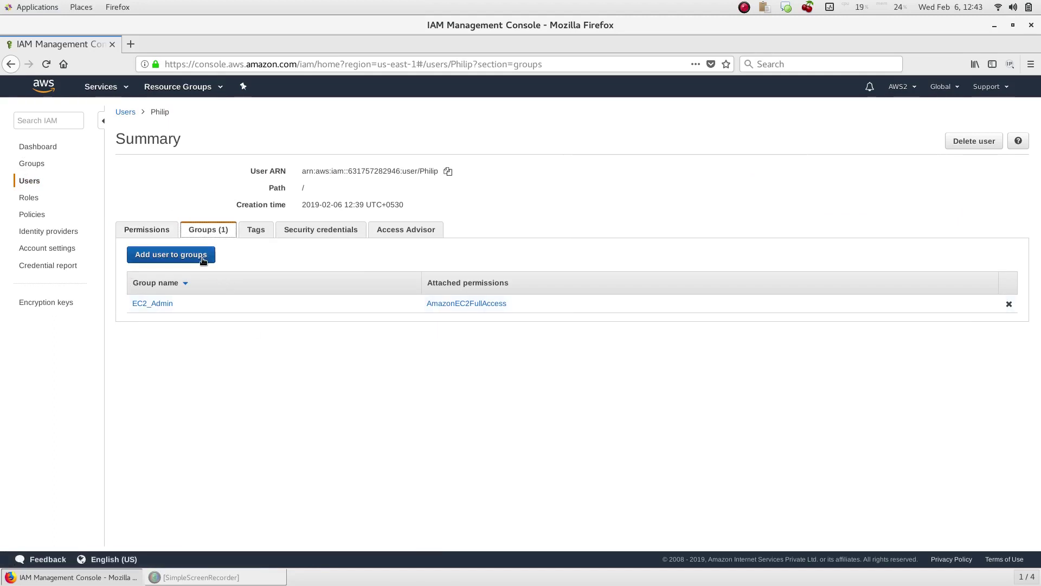
click(196, 254)
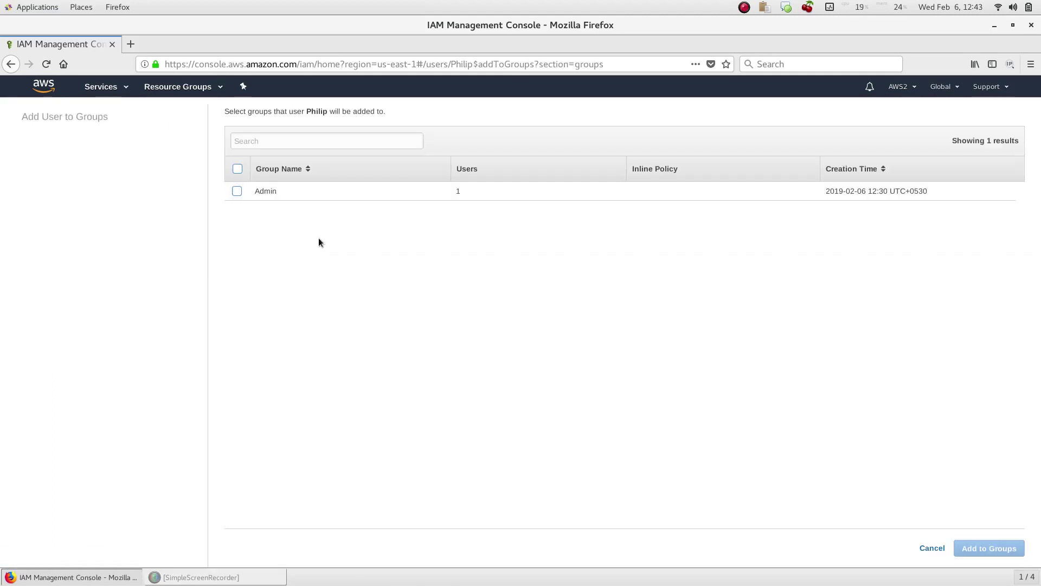
click(237, 191)
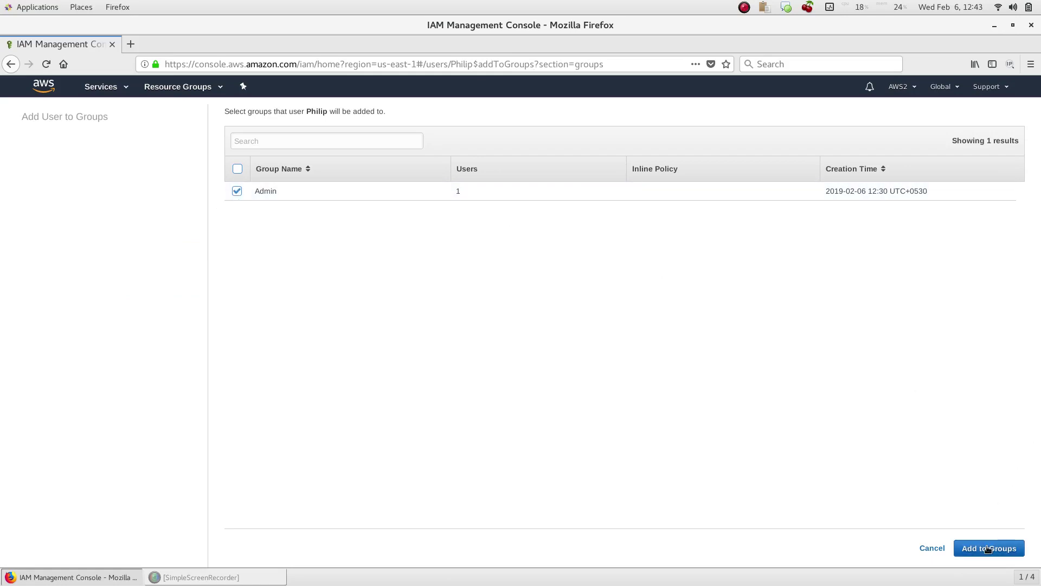
click(1013, 549)
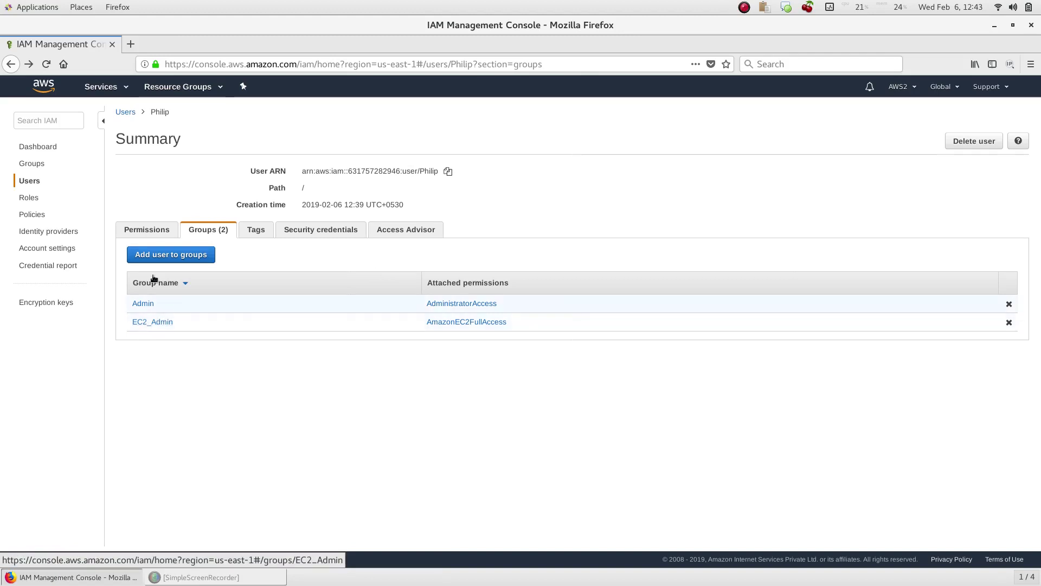
click(29, 181)
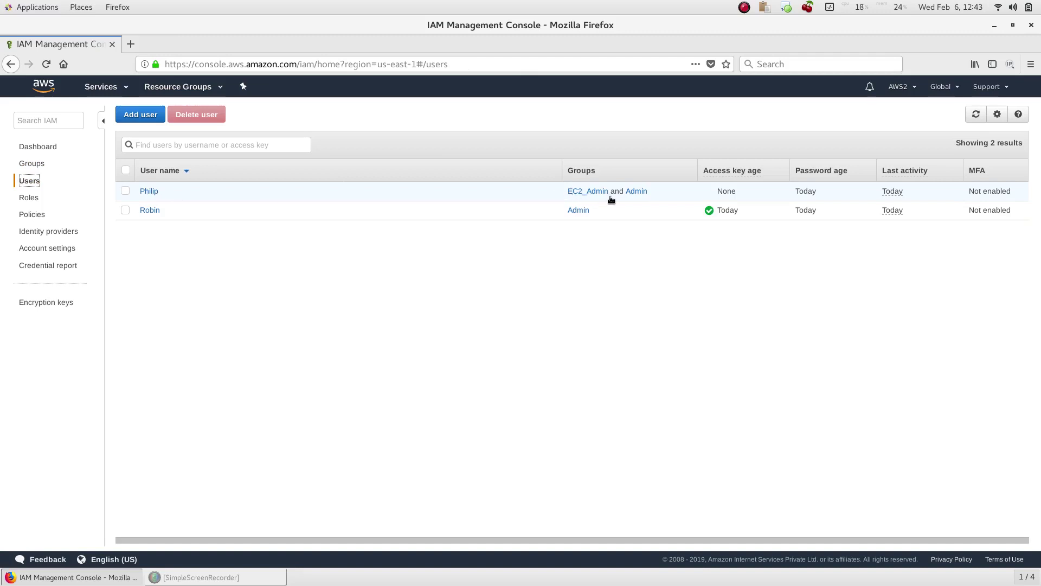
Copy the IAM users sign-in link and open it in a new private window
click(36, 146)
click(340, 156)
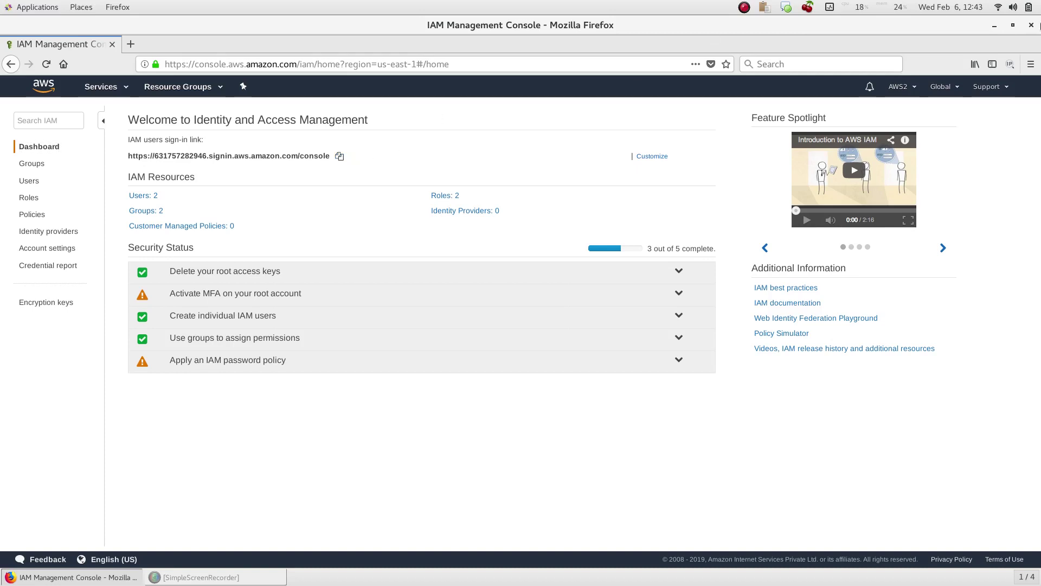
click(1030, 64)
click(928, 126)
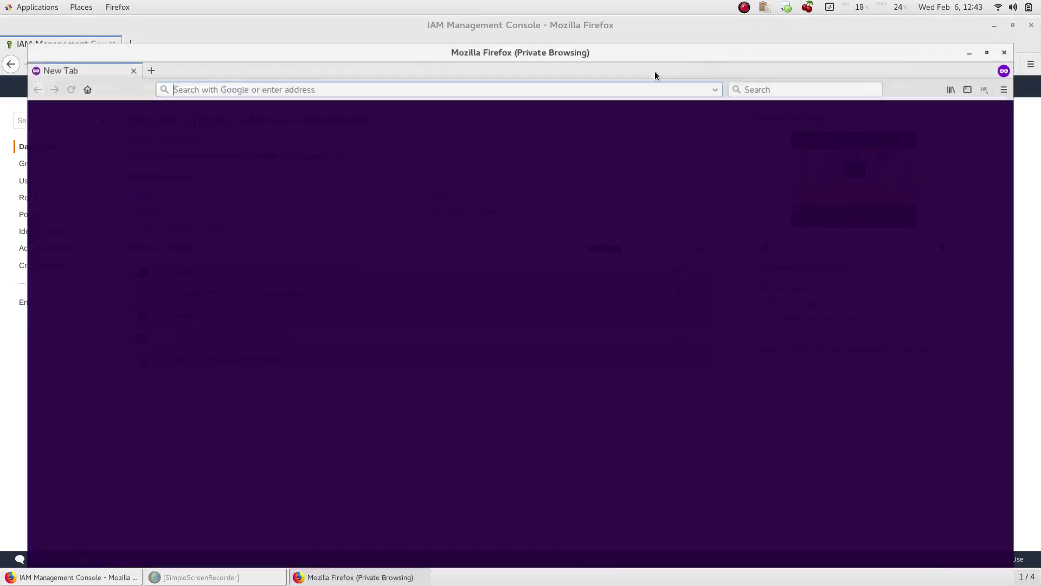
right_click(278, 65)
click(317, 142)
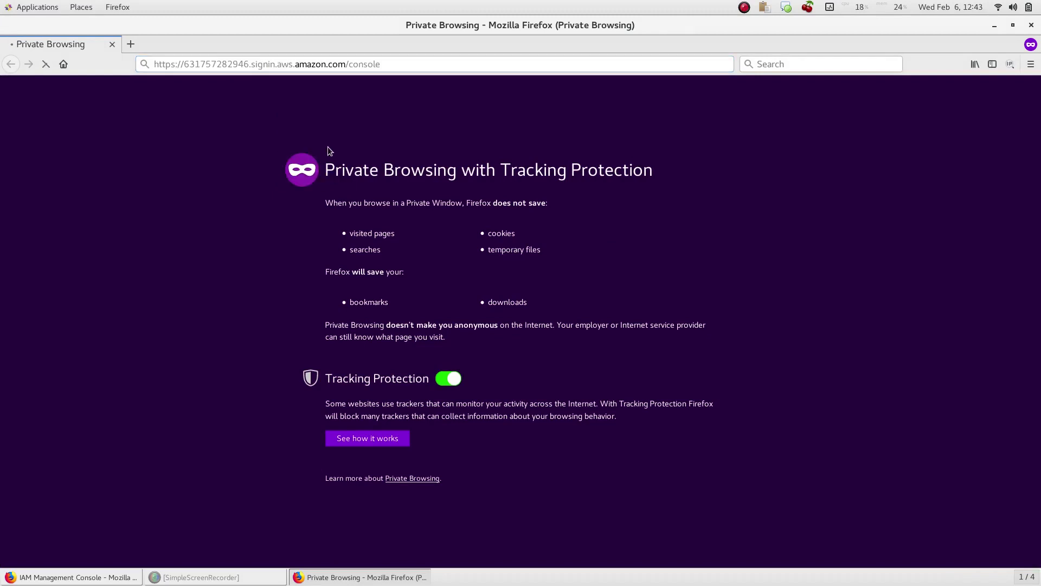
Sign in with the IAM user's name and password
text(Philip)
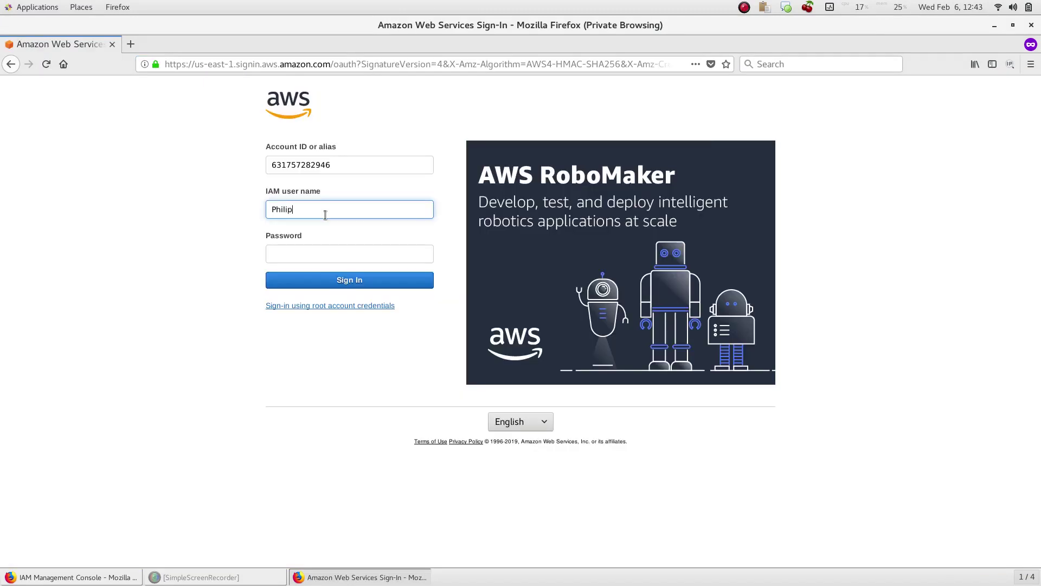
key(Tab)
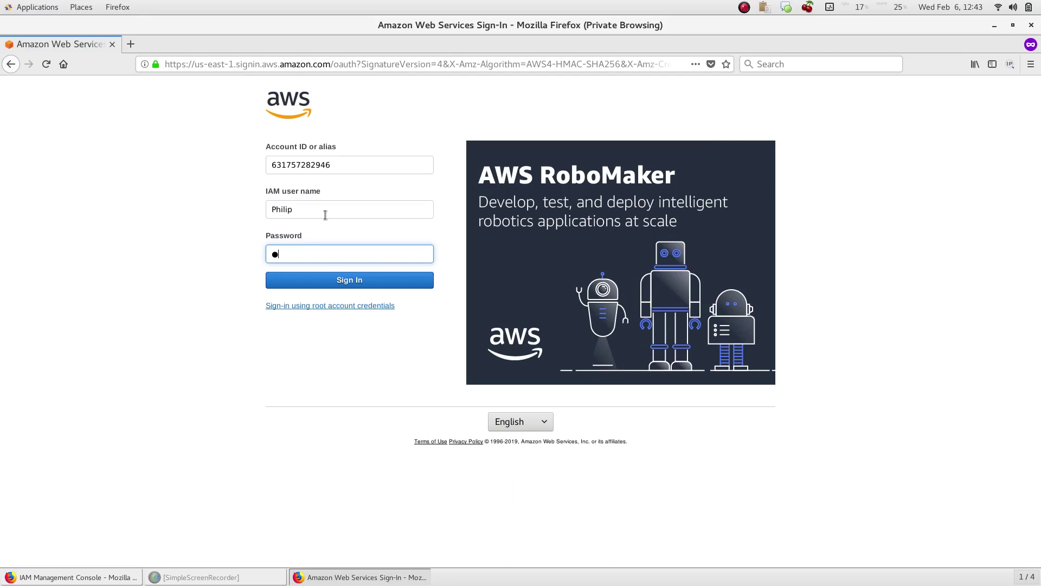
text(•)
click(343, 281)
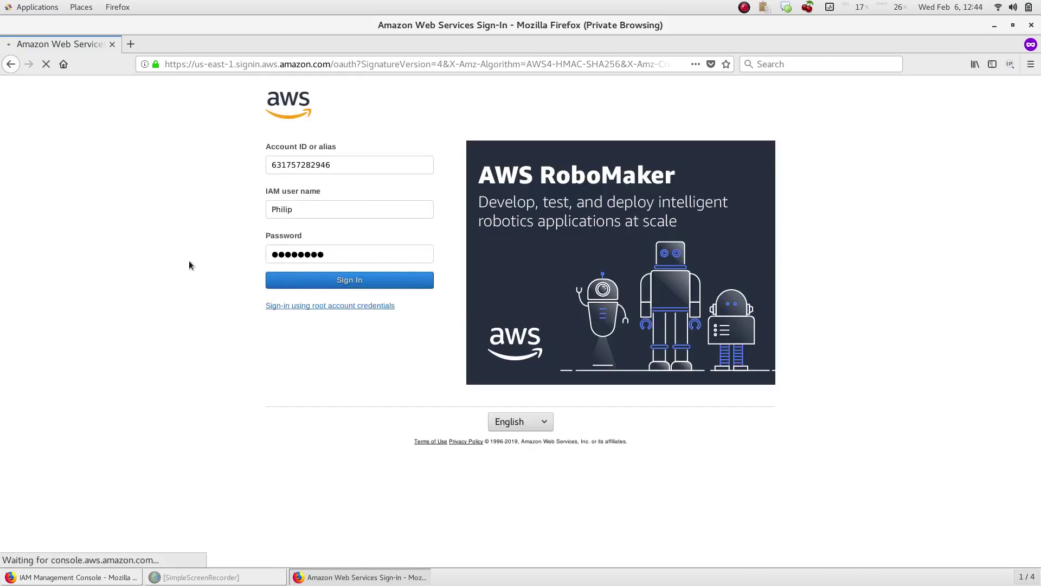
scroll(193, 259, down, 1)
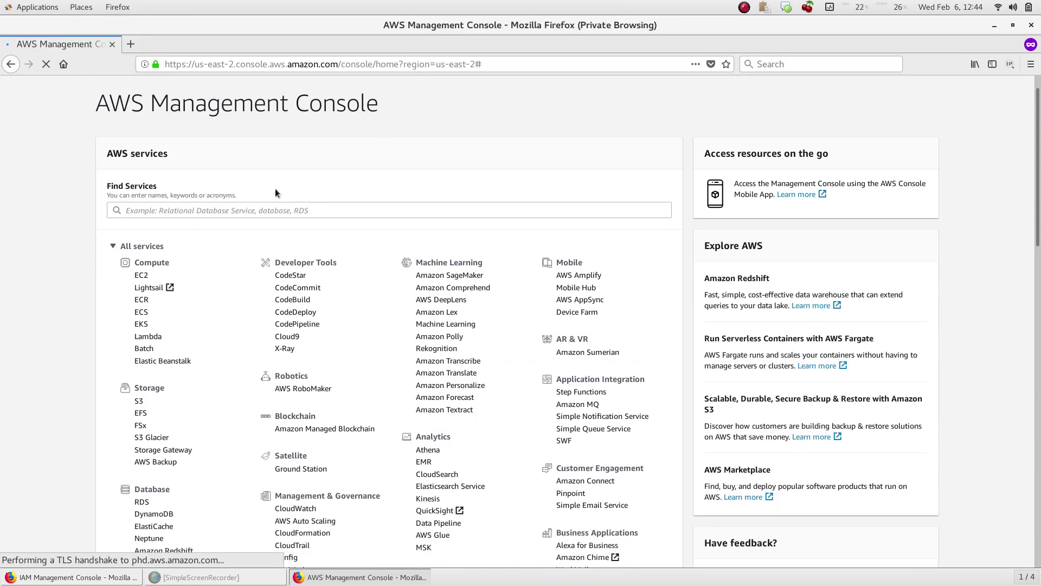
As the IAM user, visit the EC2, S3 and IAM consoles, then sign out
click(142, 276)
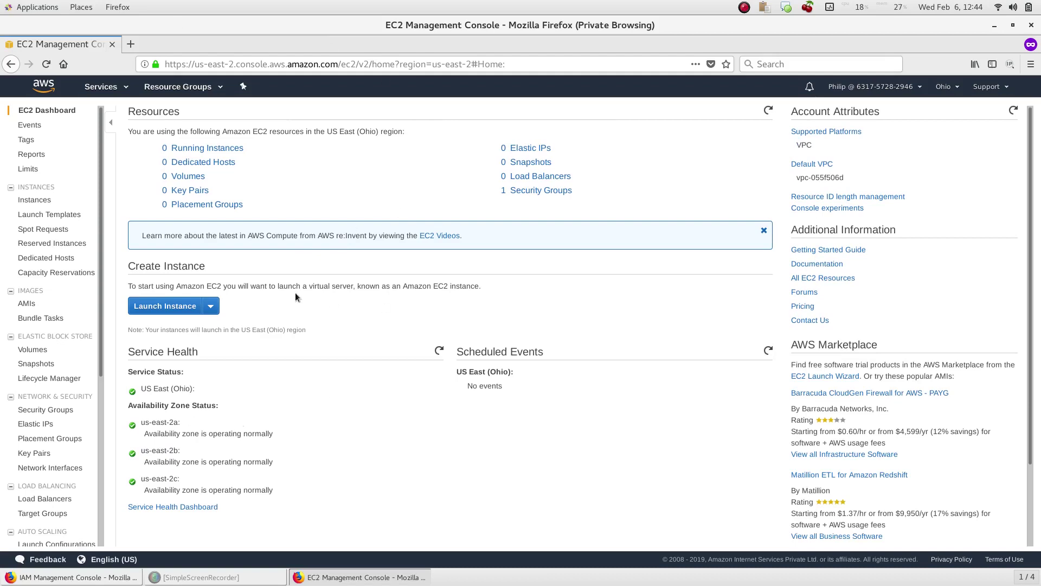
click(101, 86)
scroll(190, 244, down, 2)
click(167, 263)
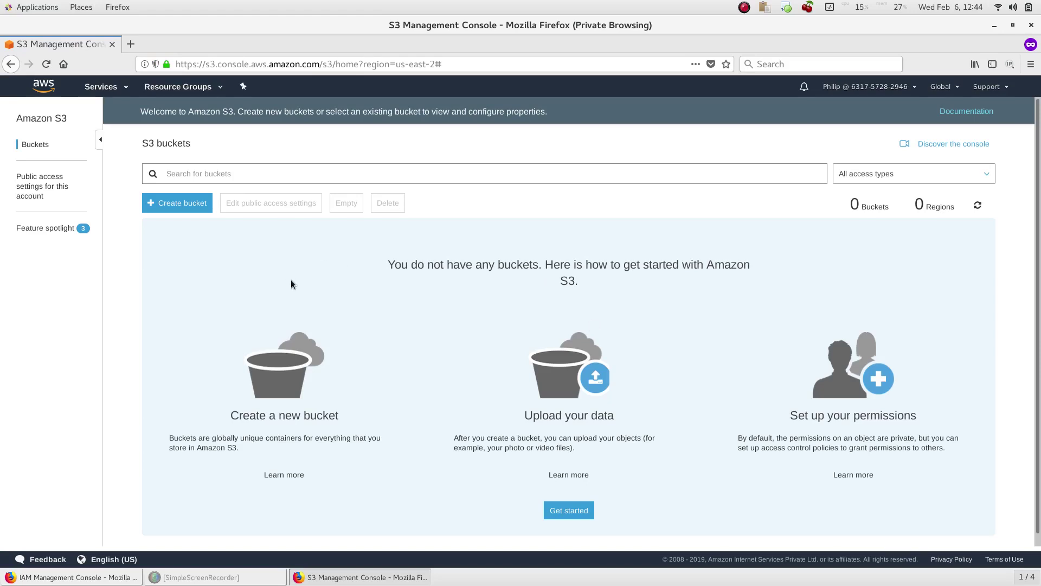
click(122, 93)
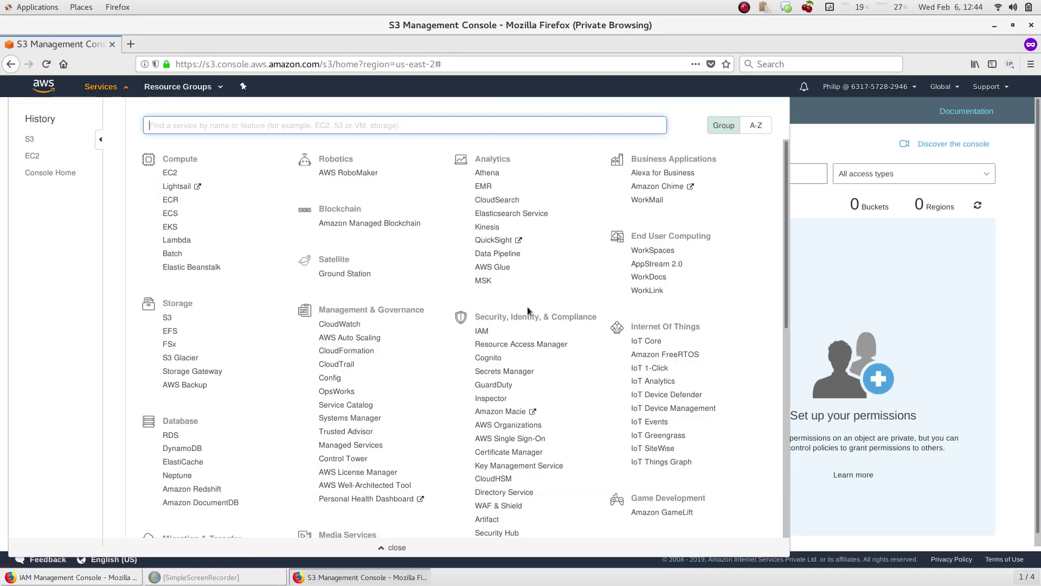
click(482, 332)
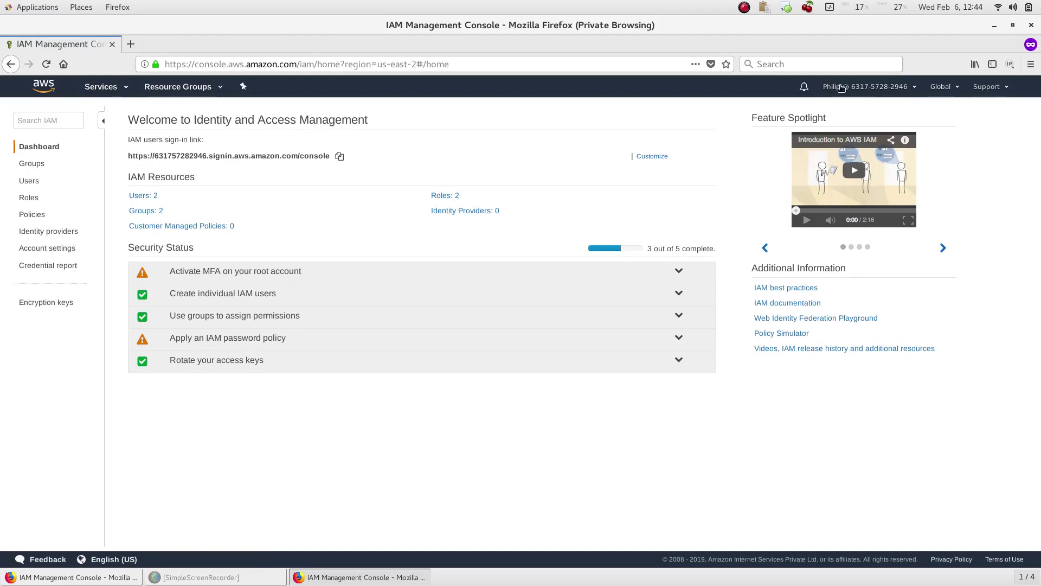
click(916, 91)
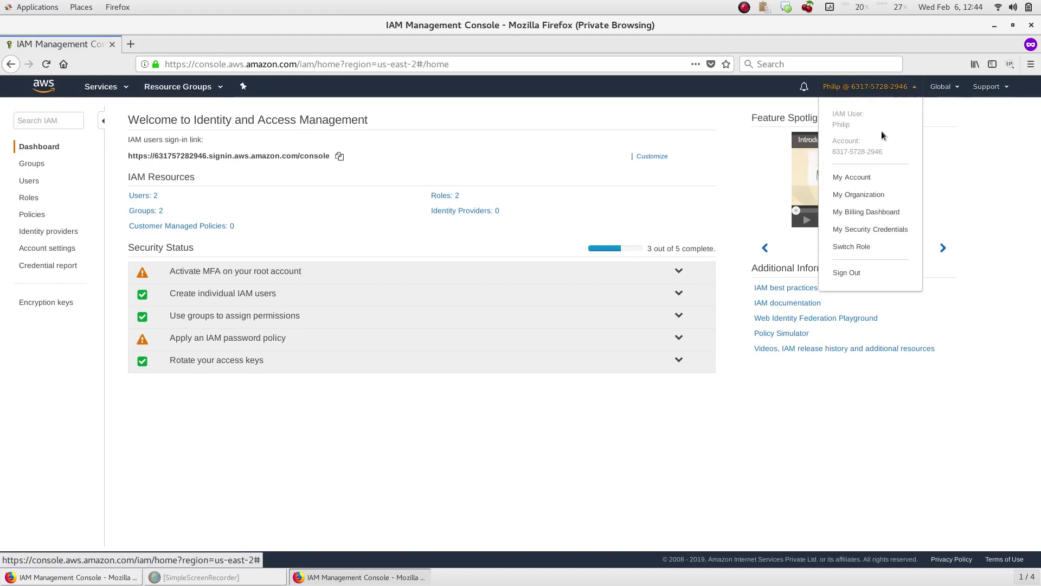
click(853, 271)
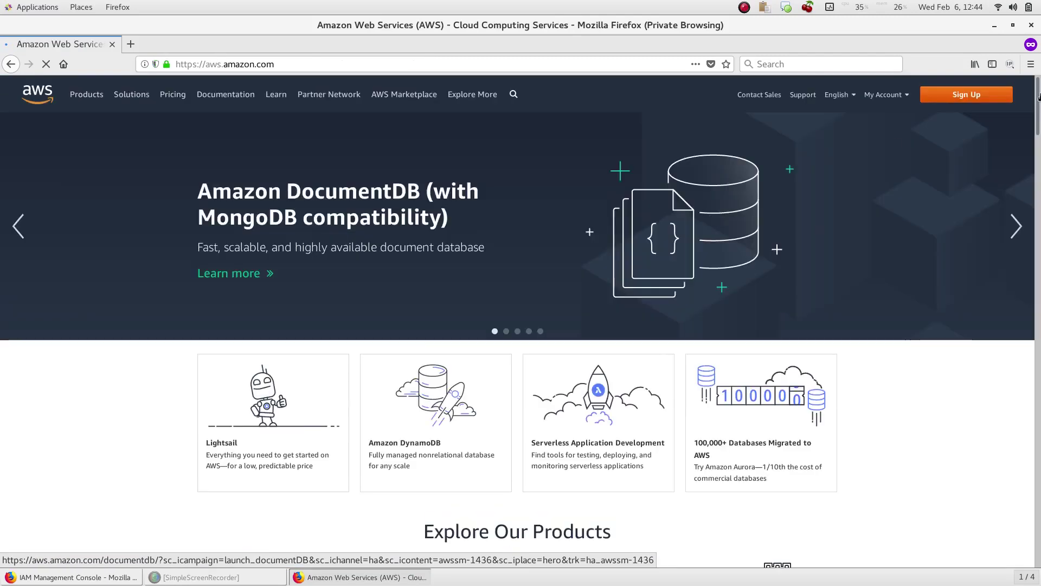
Close the AWS homepage window and expand the 'Activate MFA on your root account' item
click(1031, 25)
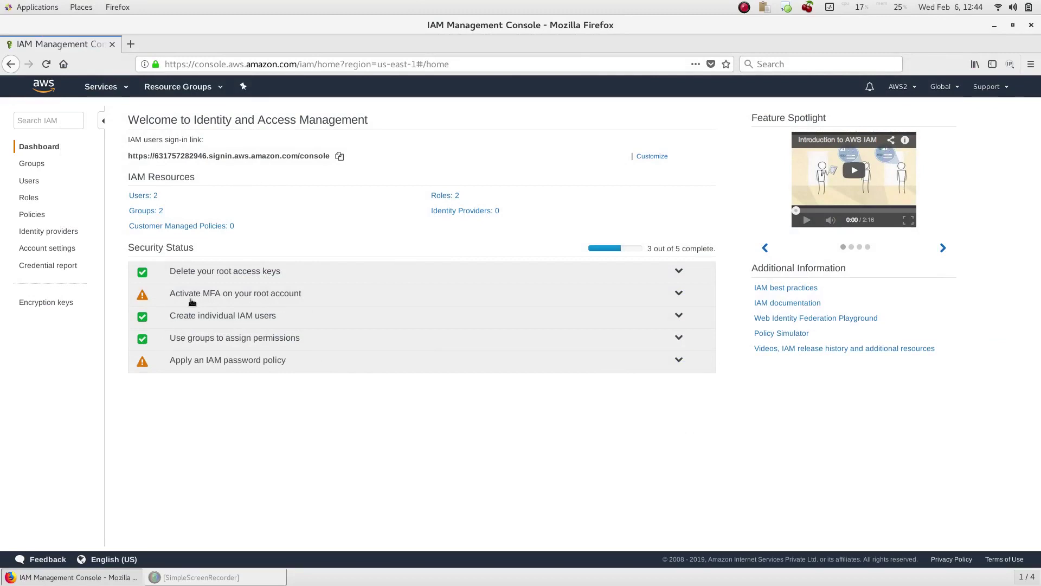
click(300, 298)
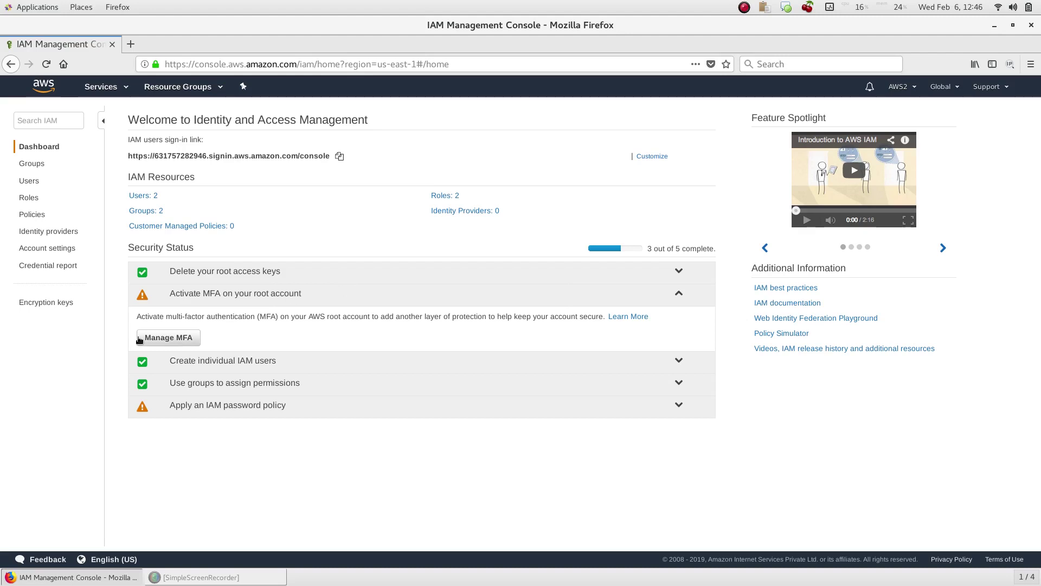
Start MFA activation in the root's security credentials and open the AWS MFA documentation link
click(174, 339)
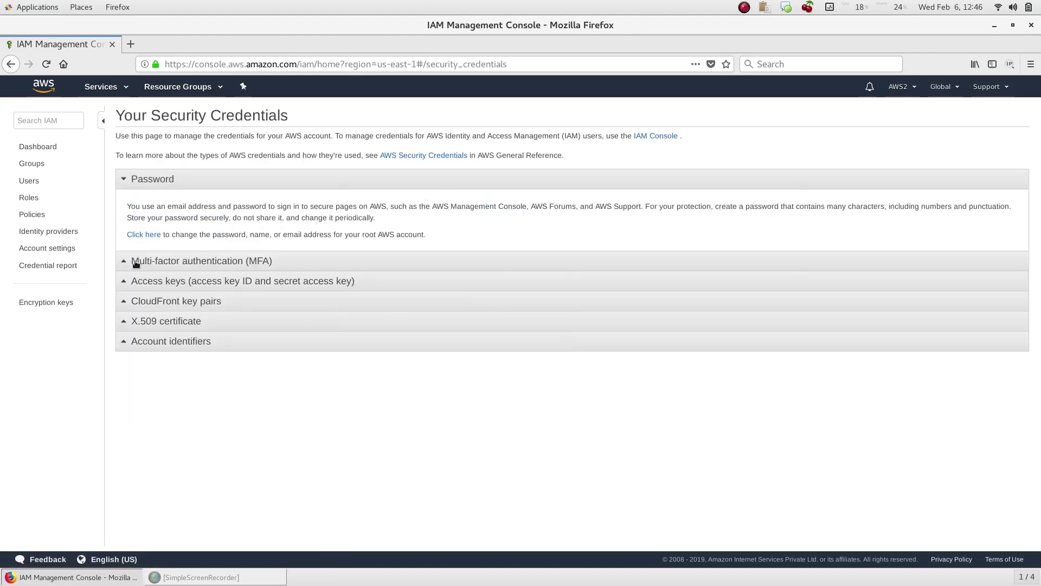
click(215, 260)
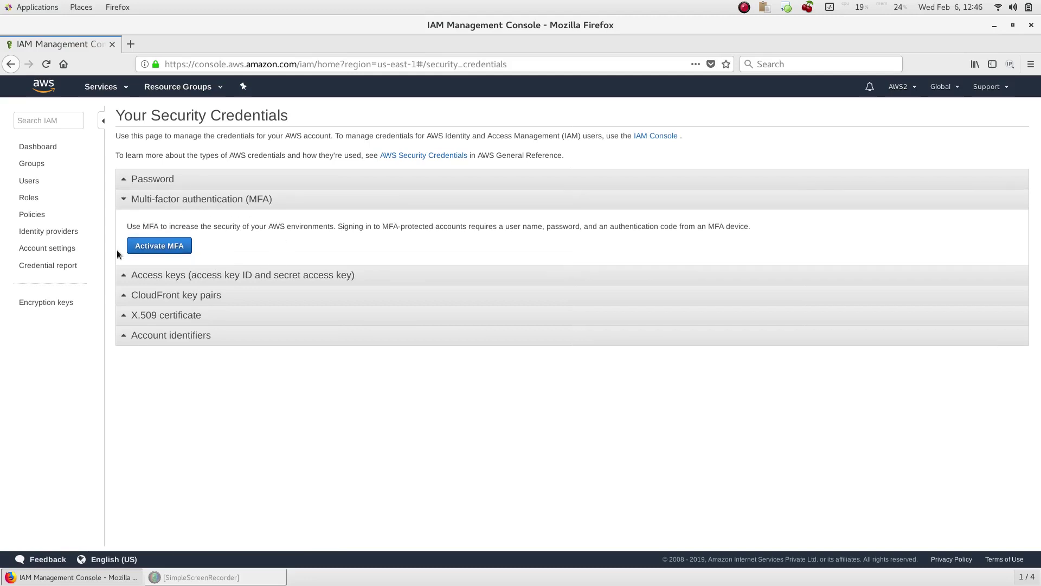
click(162, 246)
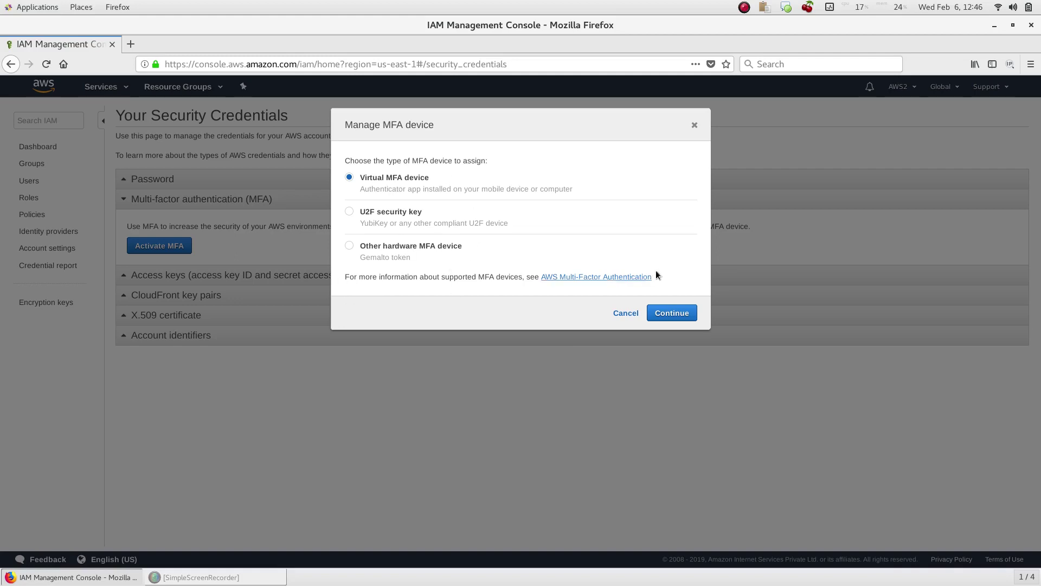
click(601, 277)
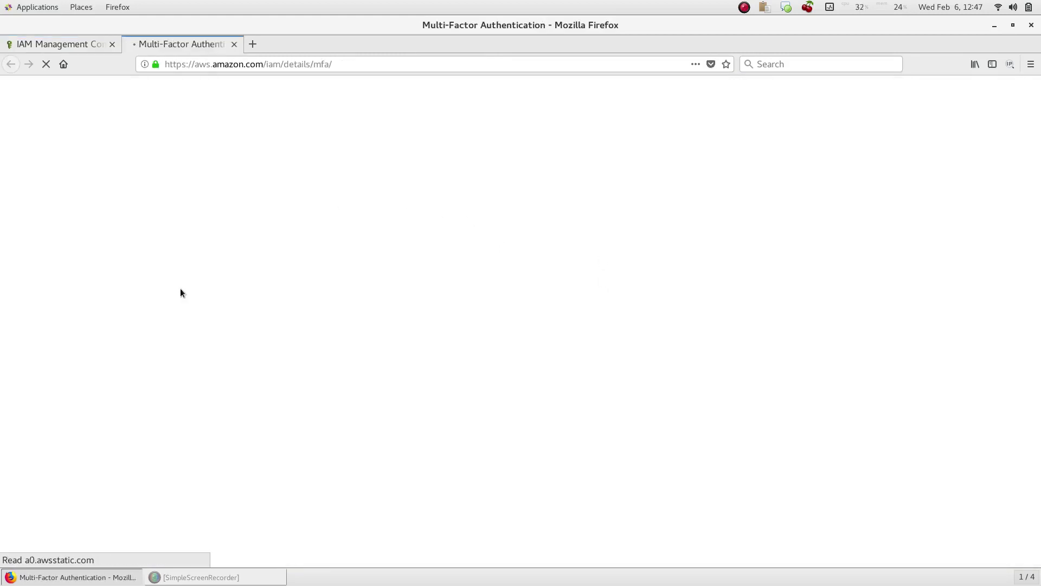
Scroll to the MFA Form Factors table and highlight 'Free' for virtual MFA devices
scroll(212, 276, down, 3)
scroll(211, 276, down, 3)
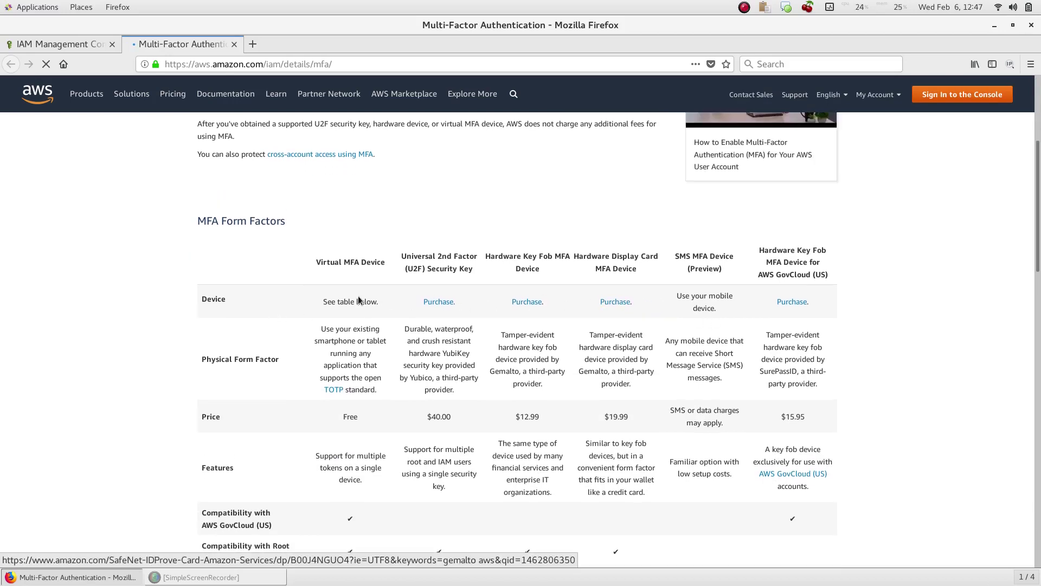
scroll(358, 295, down, 1)
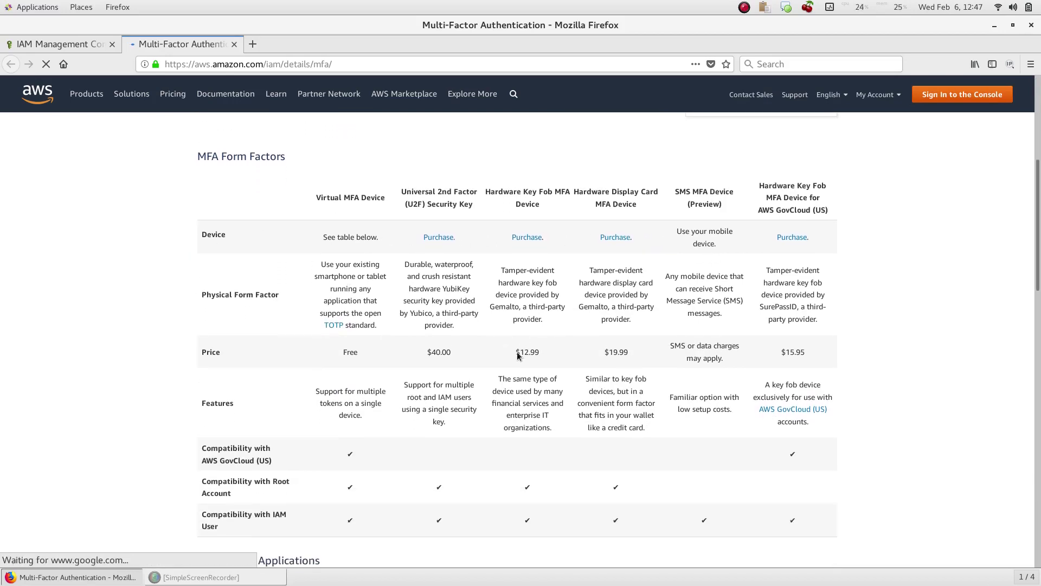
scroll(517, 351, down, 1)
scroll(519, 333, up, 1)
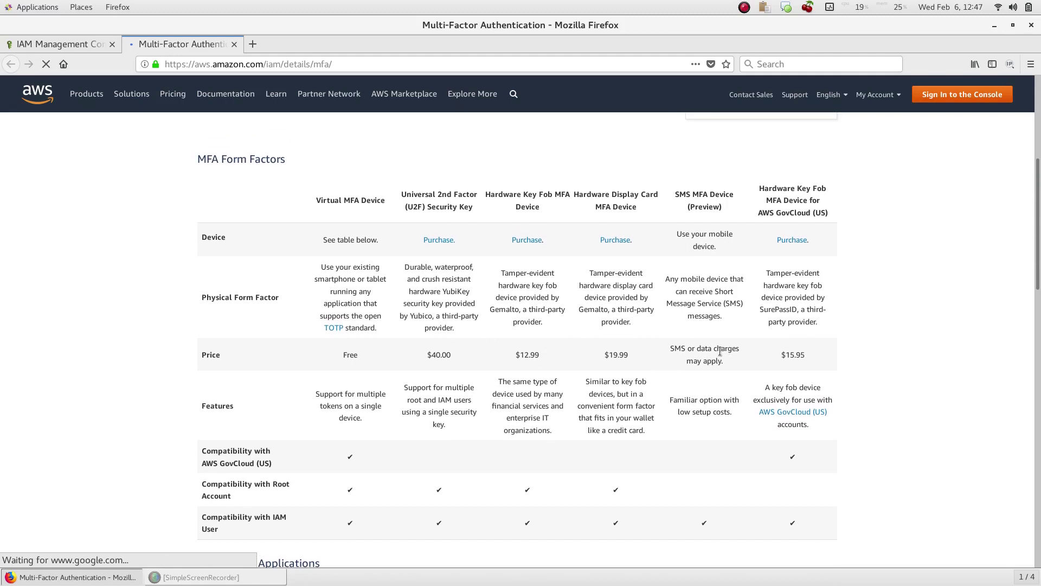
double_click(344, 356)
Review the rest of the documentation page, then close the MFA documentation tab
scroll(336, 356, down, 3)
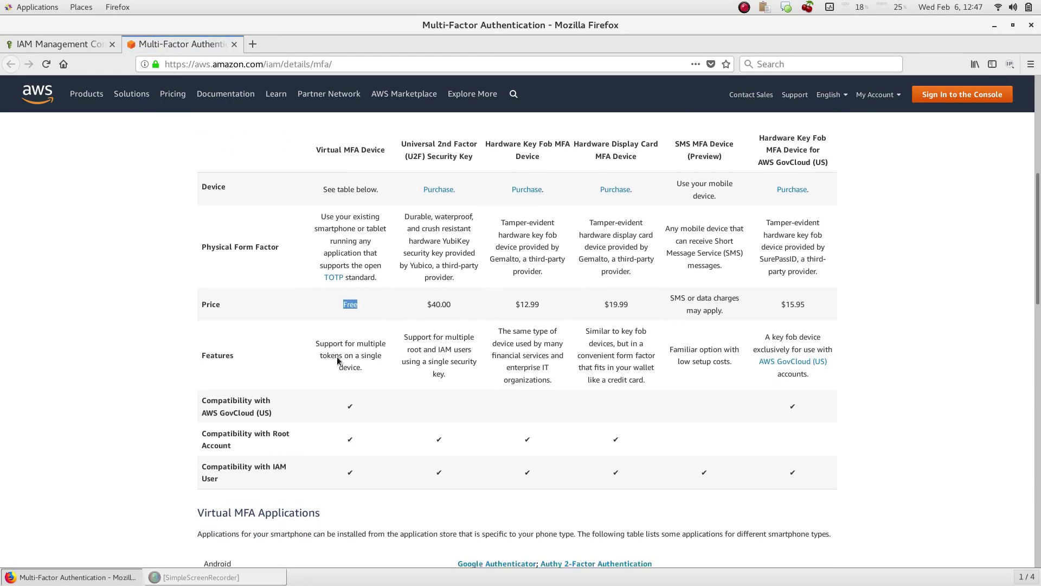
scroll(314, 320, down, 1)
scroll(345, 325, up, 1)
scroll(345, 336, down, 4)
scroll(391, 278, up, 4)
scroll(391, 276, up, 4)
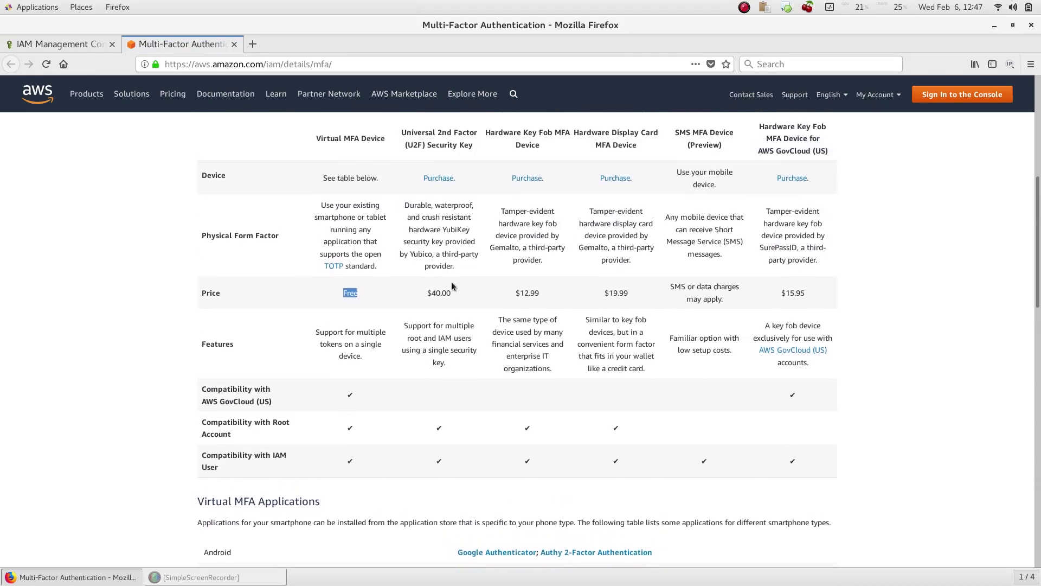
scroll(363, 335, up, 2)
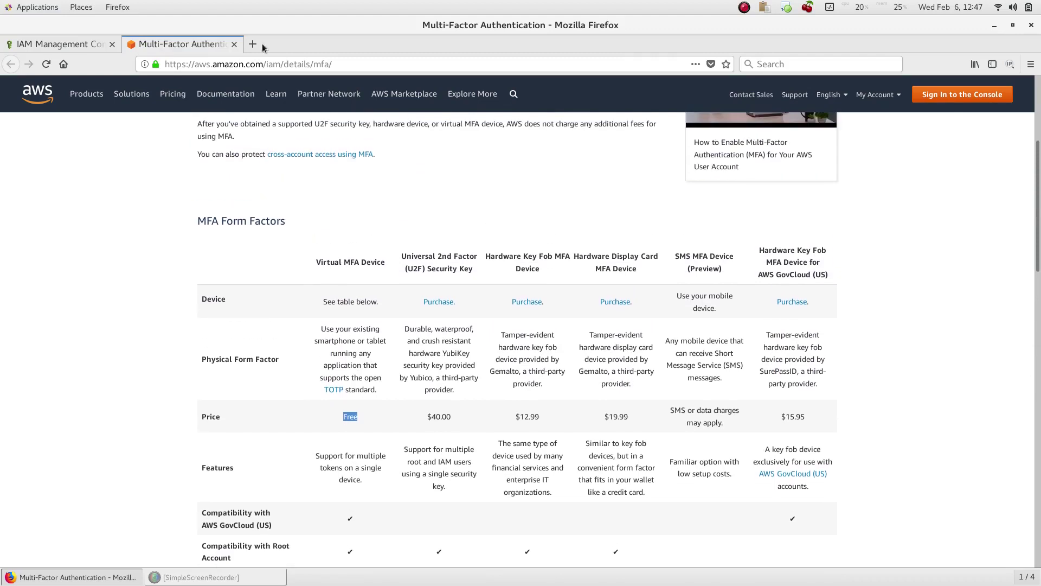
scroll(595, 272, down, 2)
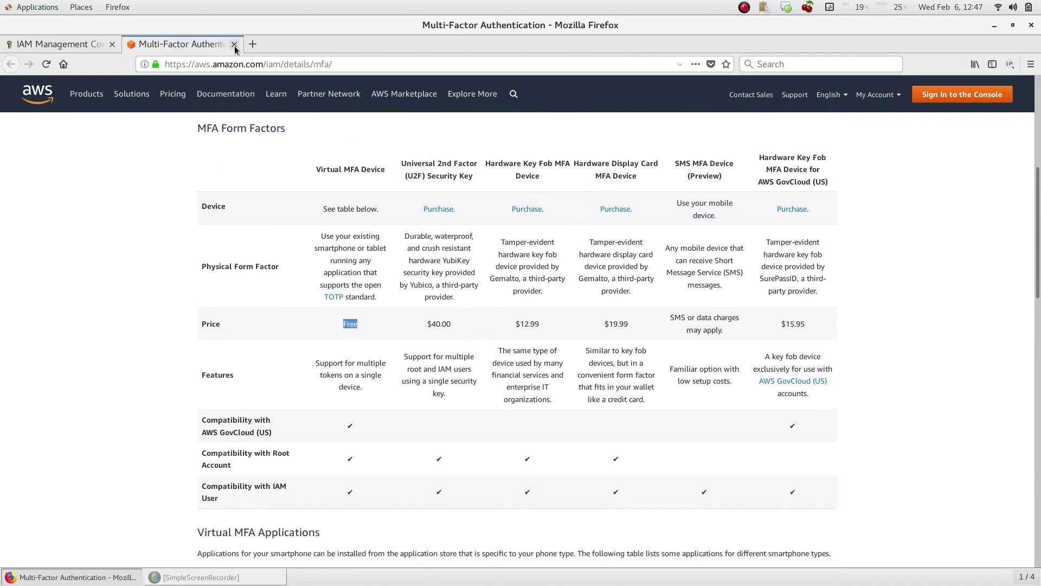
click(234, 44)
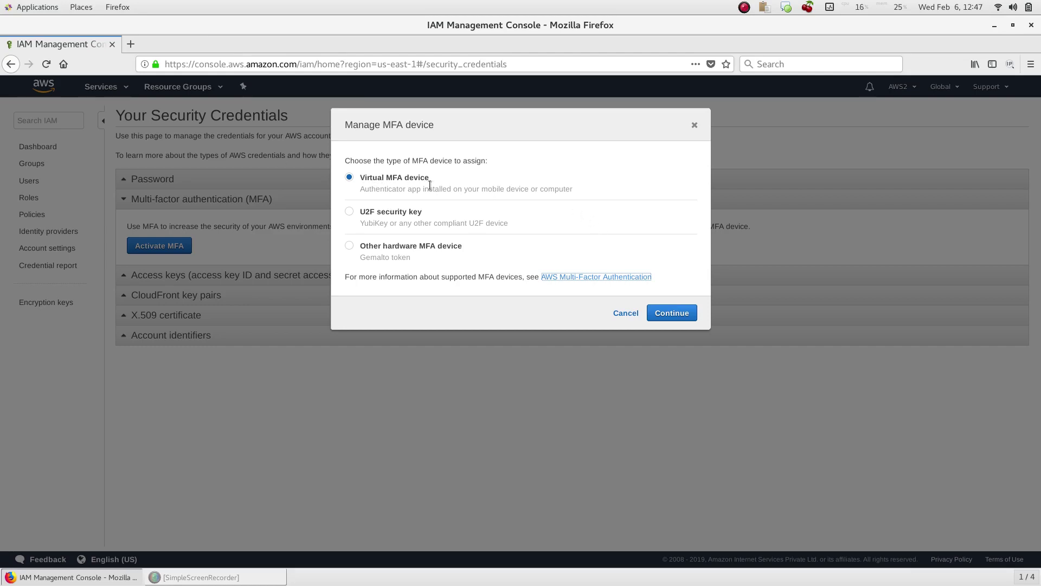
Continue with Virtual MFA device as the root account's MFA device type
click(671, 314)
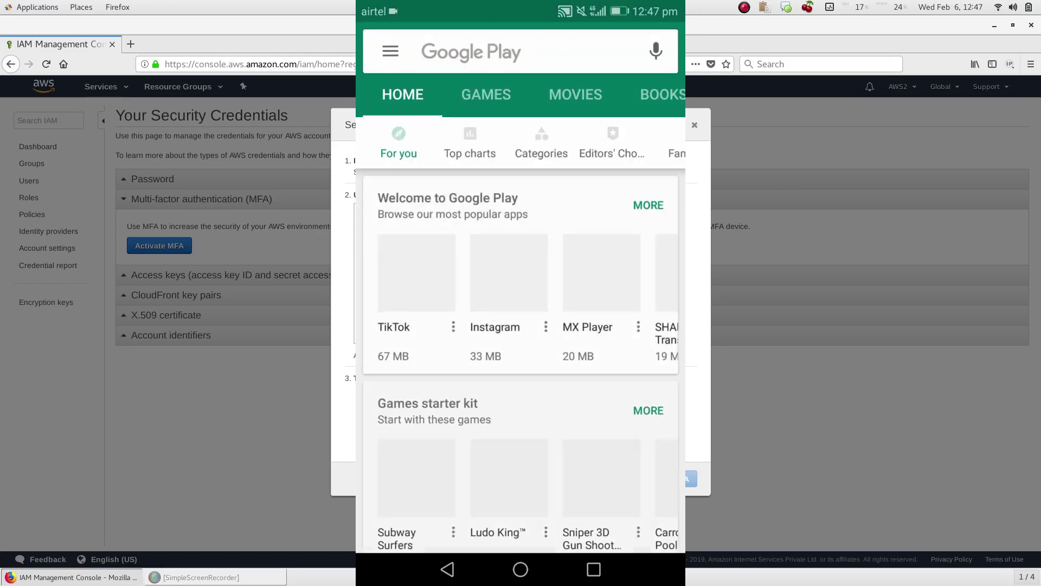
Search Google Play for 'google auth' and install Google Authenticator on the phone
text(g)
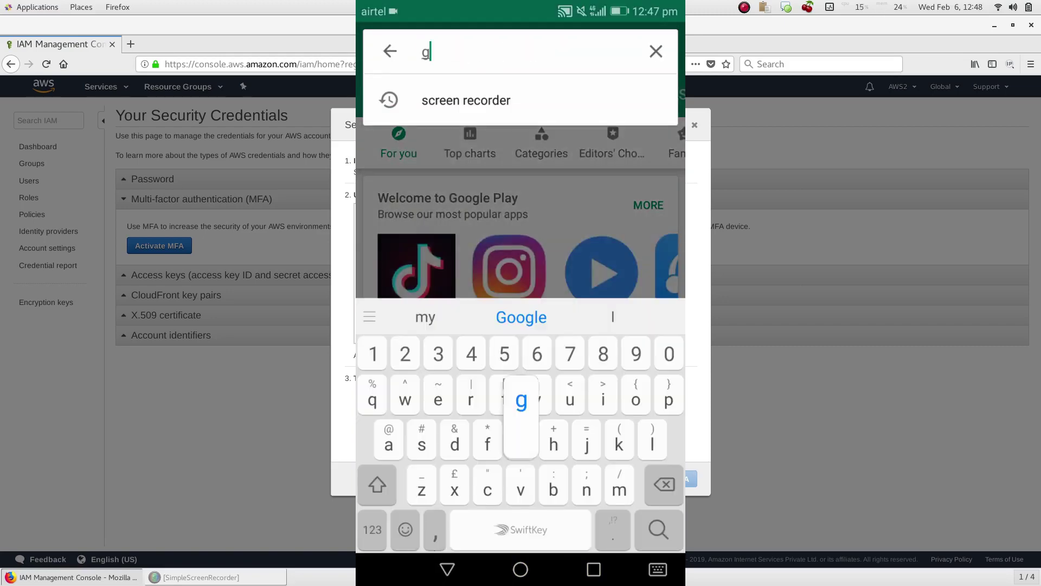
text(oog)
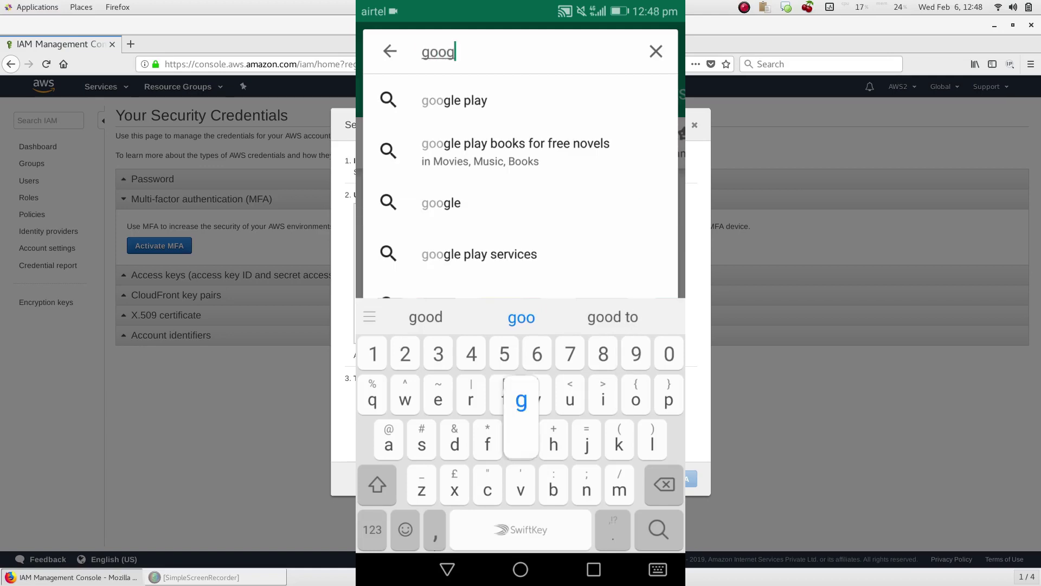
text(le auth)
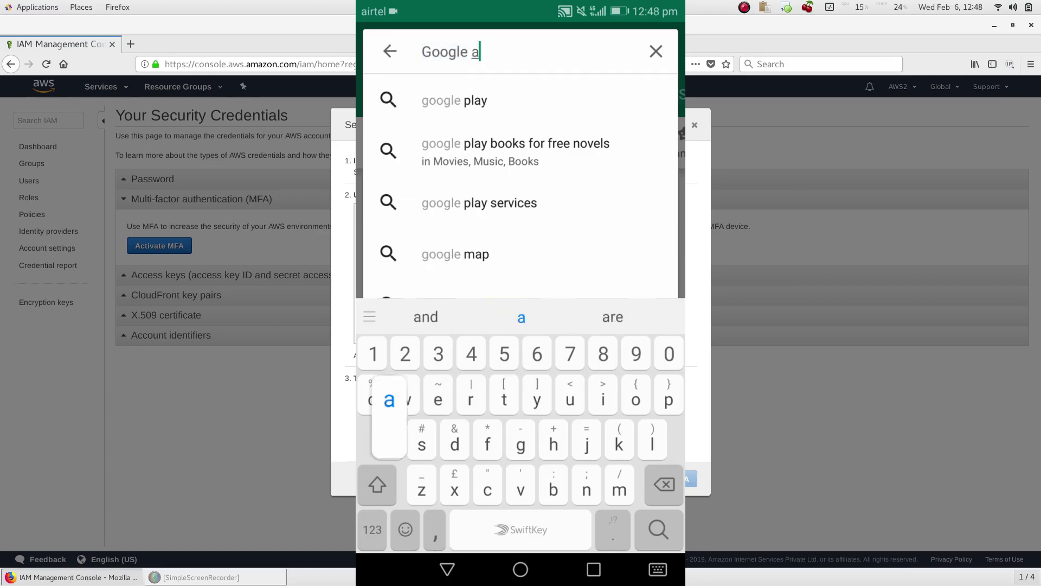
click(481, 100)
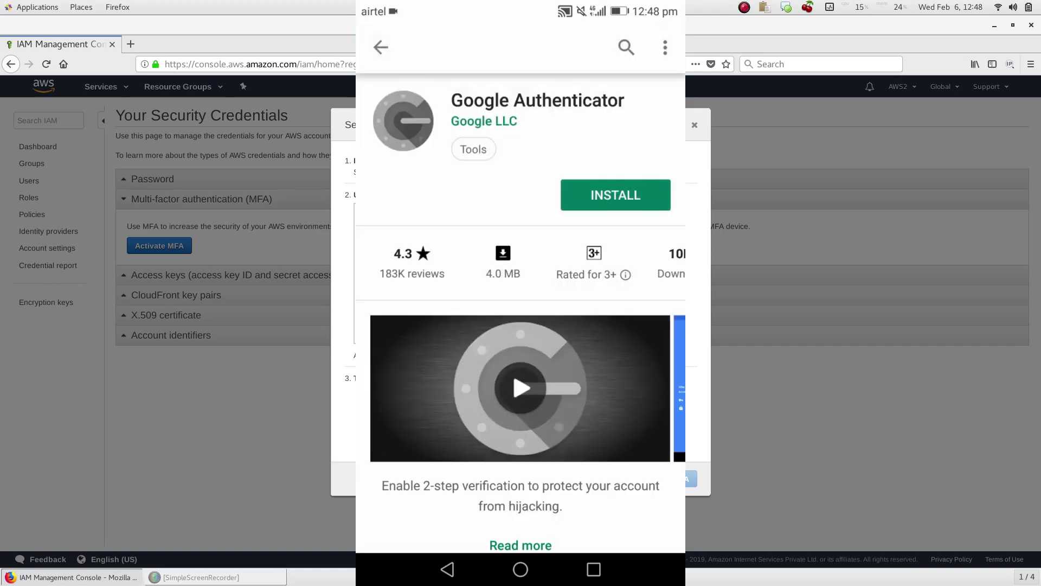
click(615, 194)
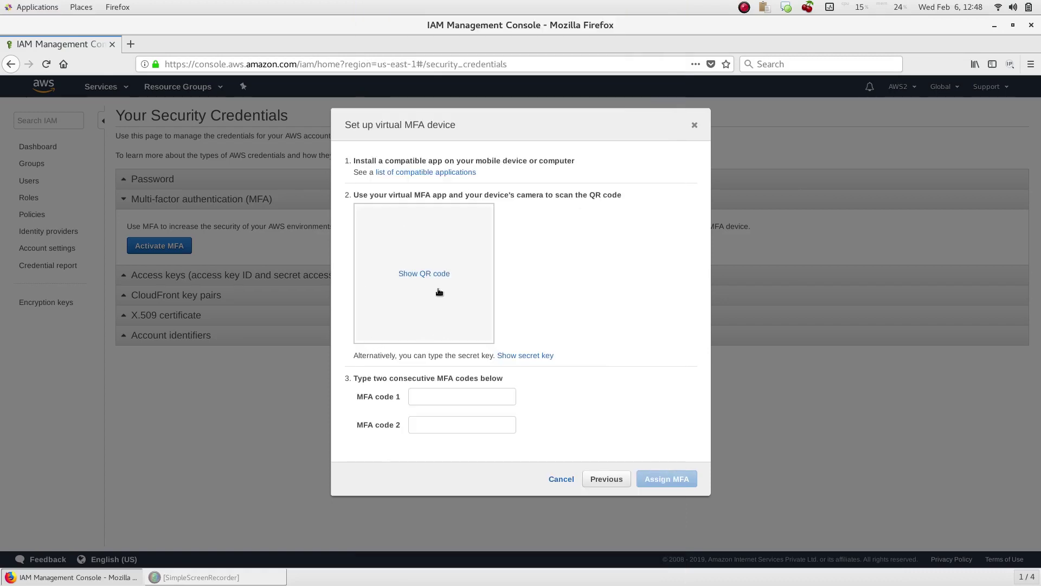
Show the QR code, enter two consecutive Google Authenticator codes, and assign the virtual MFA device
click(423, 275)
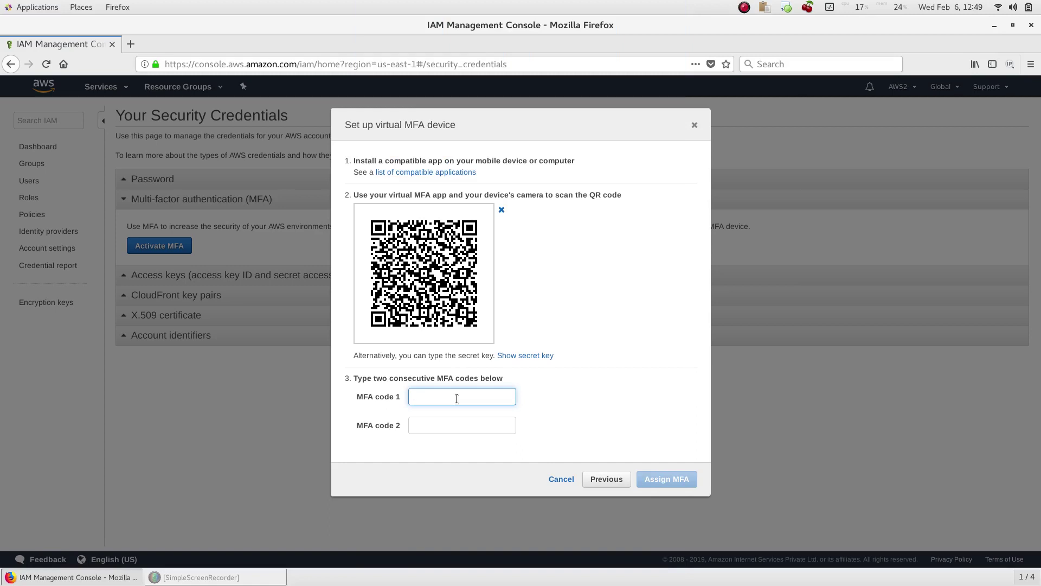
click(465, 420)
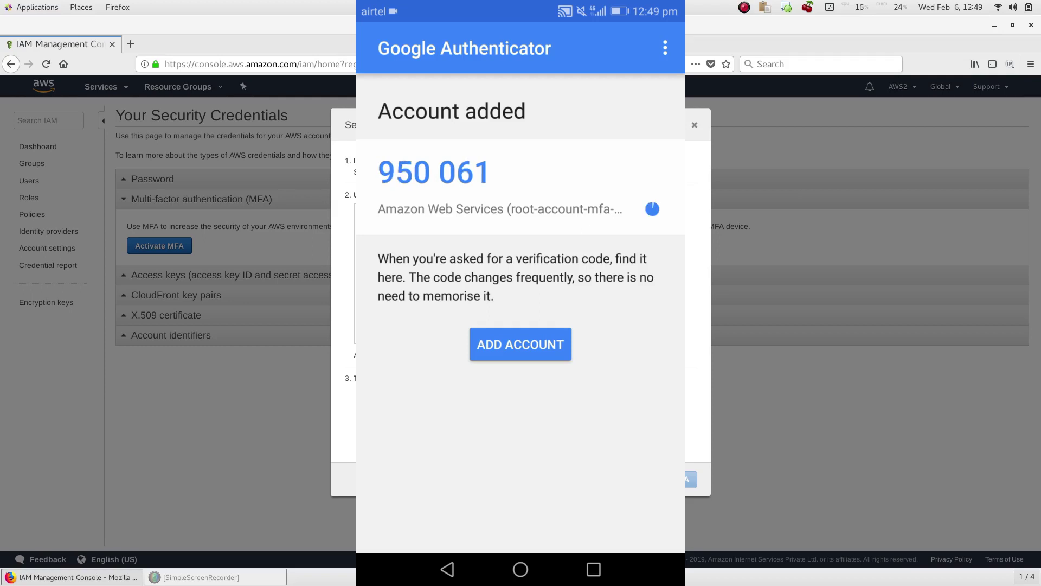
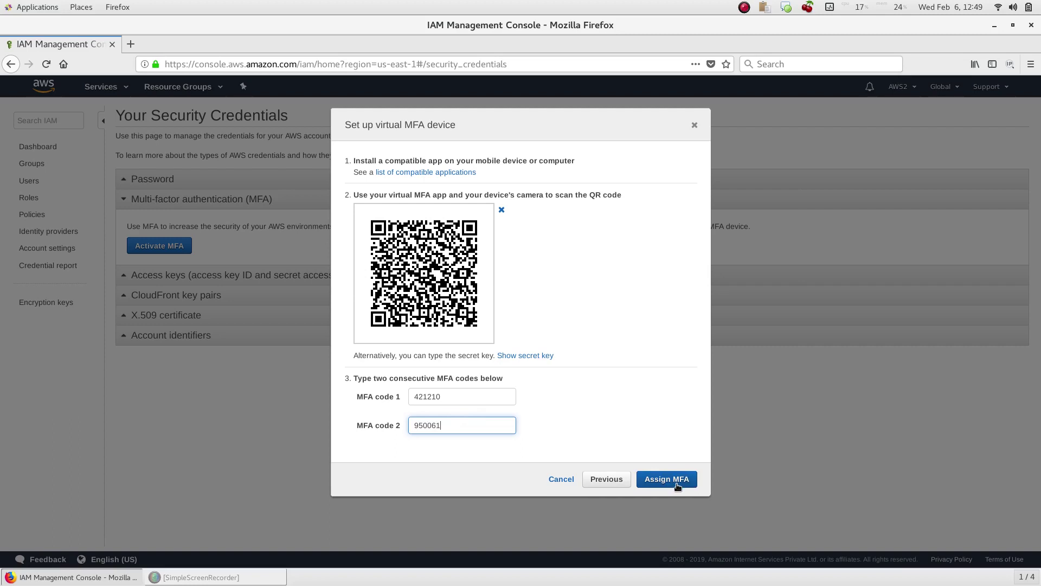
click(670, 479)
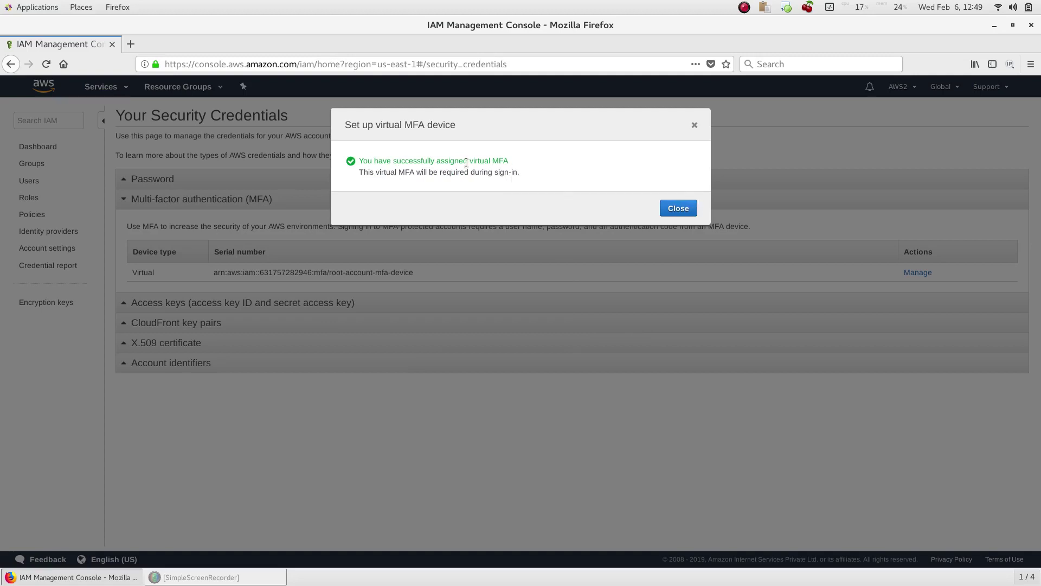
Close the MFA success message and sign out of the root account from the account menu
click(674, 209)
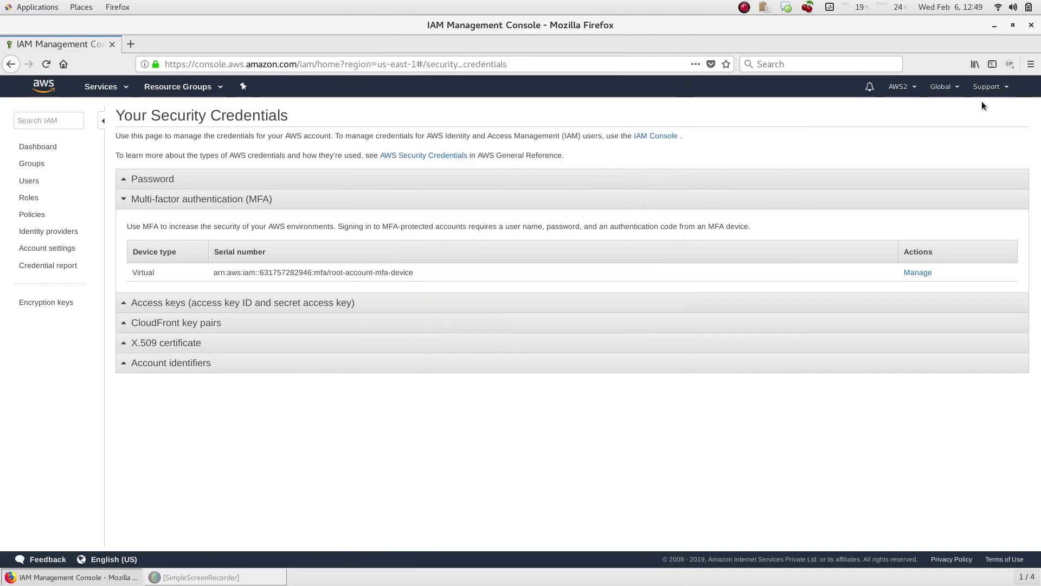
click(900, 88)
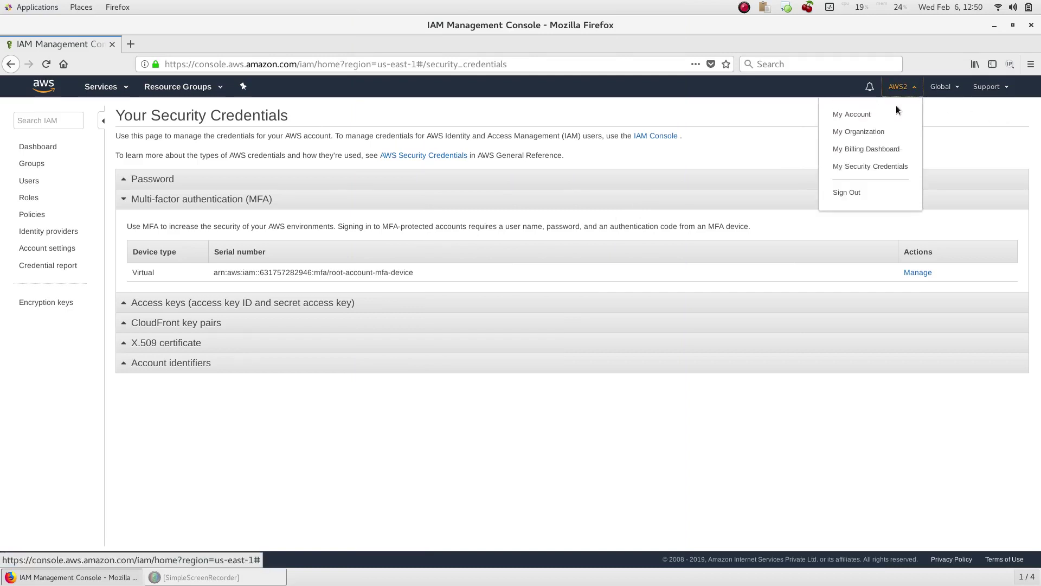
click(853, 192)
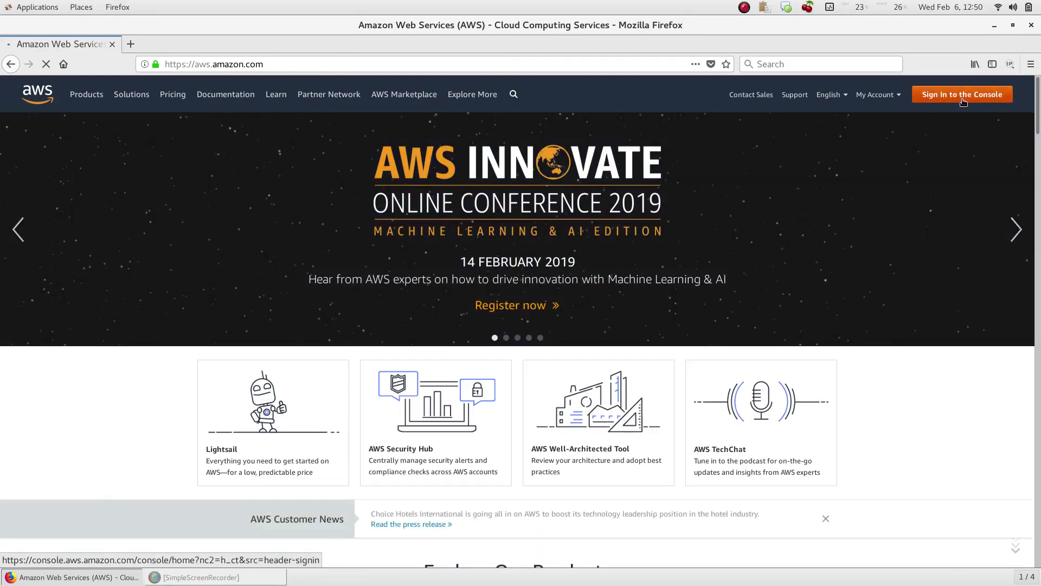
Go to the console sign-in page and sign in with the root account password
click(963, 95)
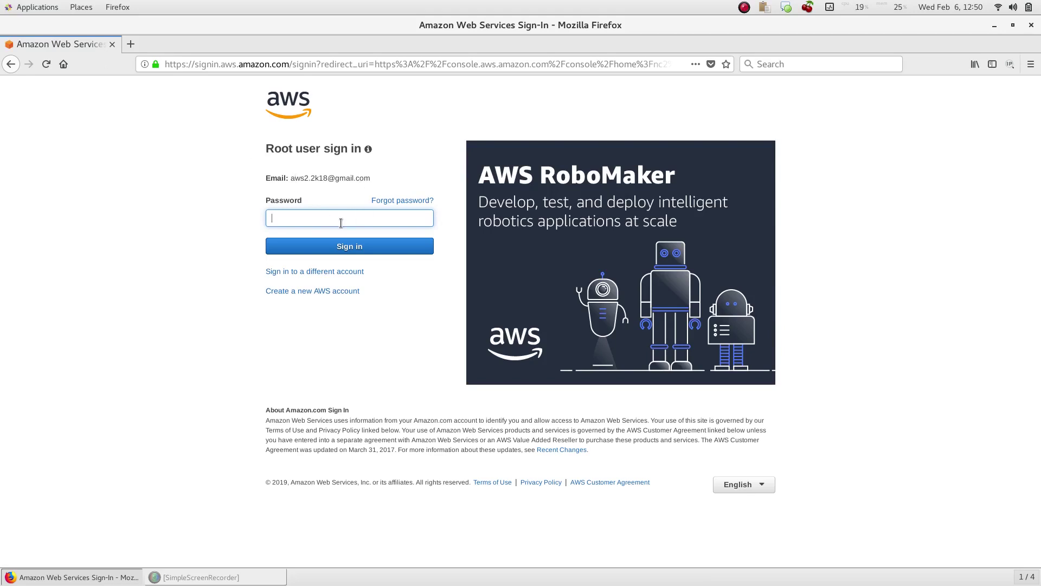
text(•••••••••)
click(364, 244)
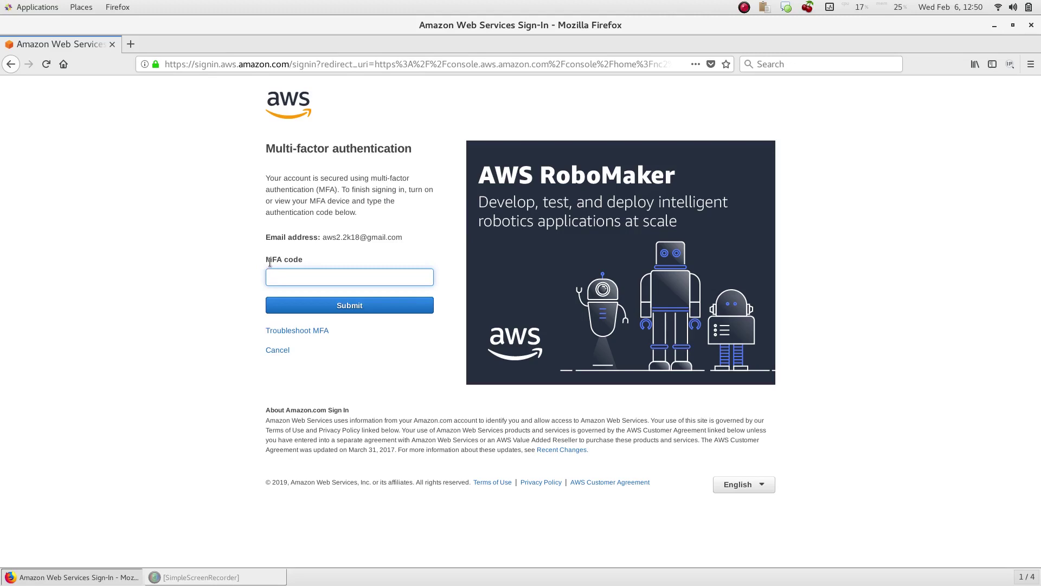
Complete sign-in with the current Authenticator MFA code and decline saving the browser password
drag(265, 263, 307, 266)
click(310, 274)
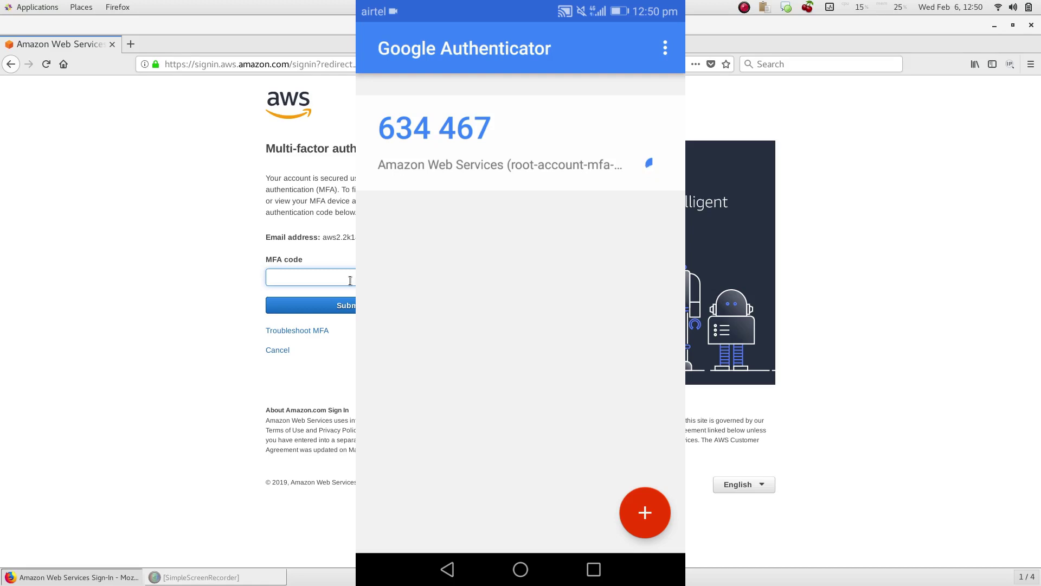
click(347, 310)
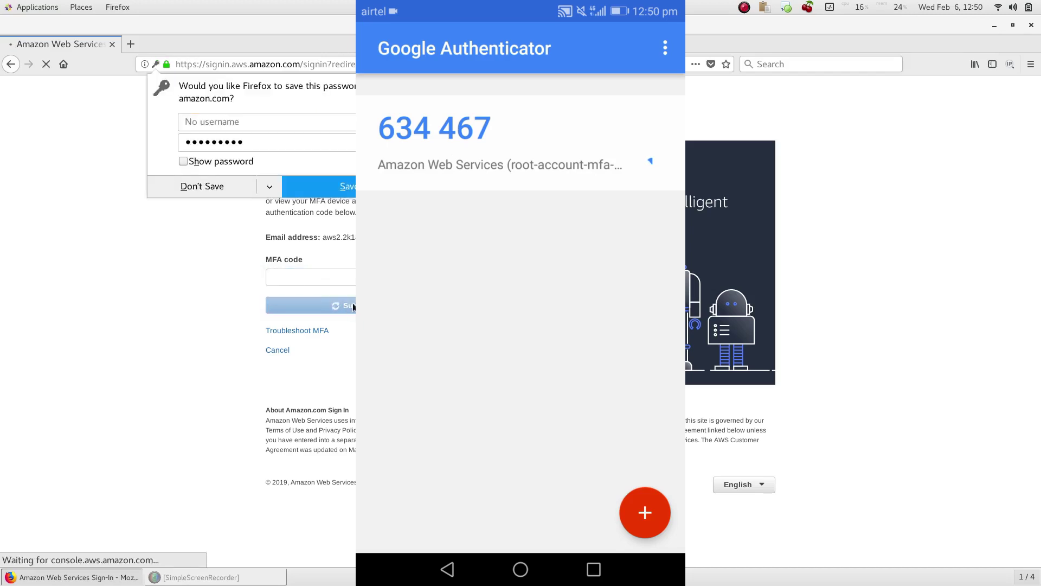
click(219, 189)
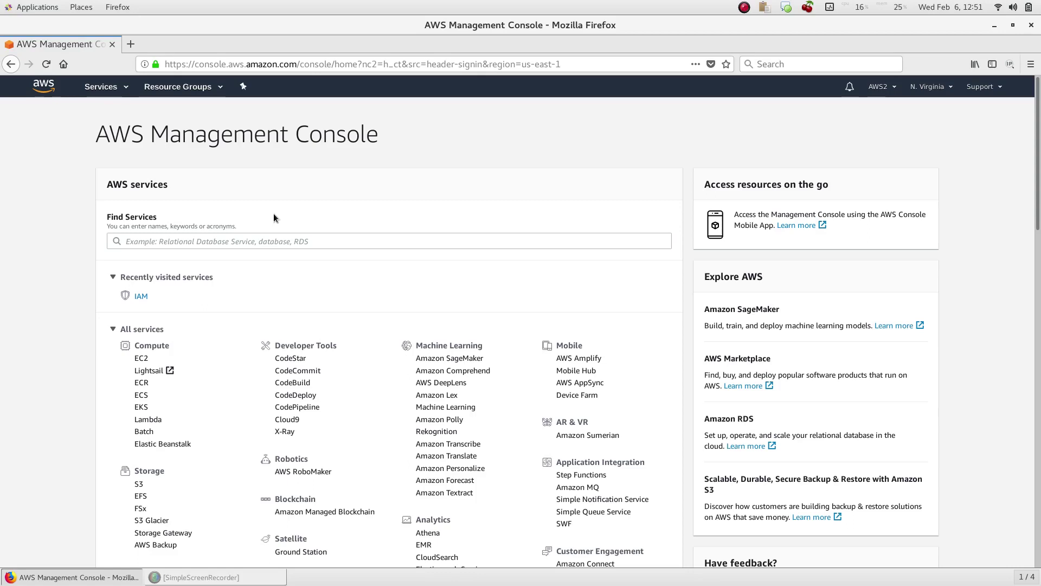
Find IAM under Security, Identity, & Compliance in the All services list and open it
scroll(247, 219, down, 6)
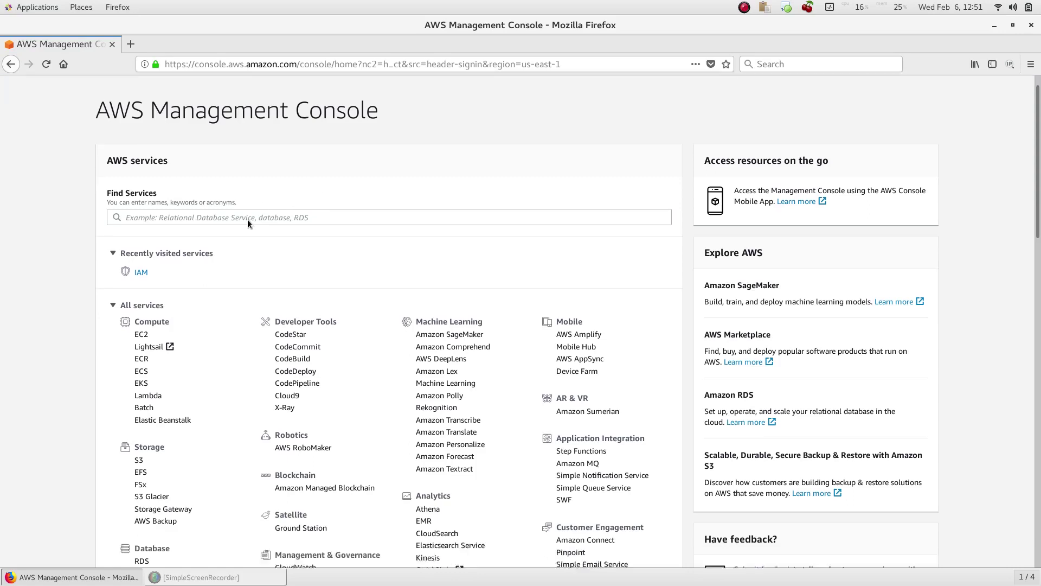
scroll(266, 259, up, 3)
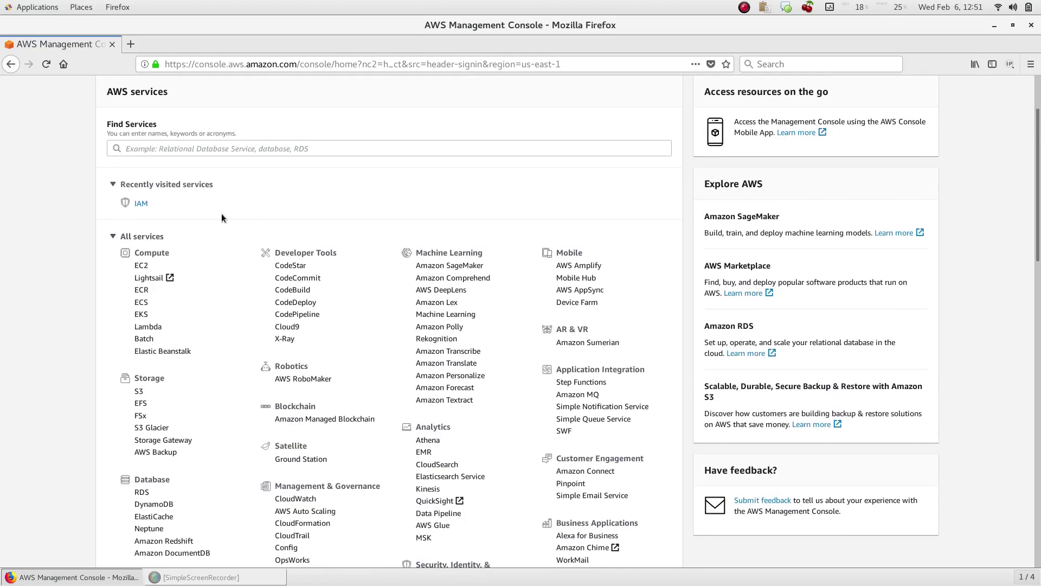
scroll(401, 271, down, 7)
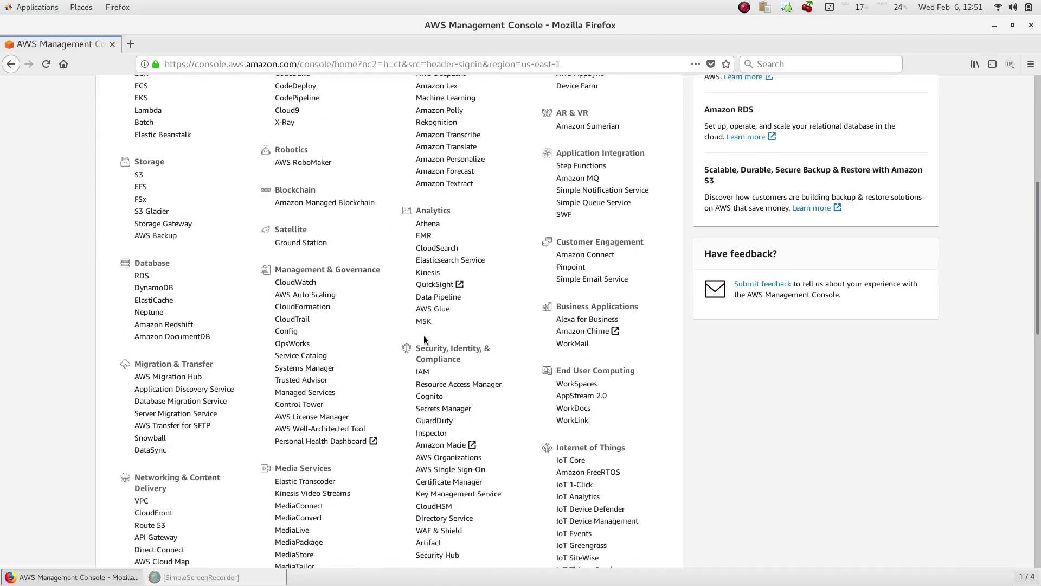
scroll(424, 335, up, 9)
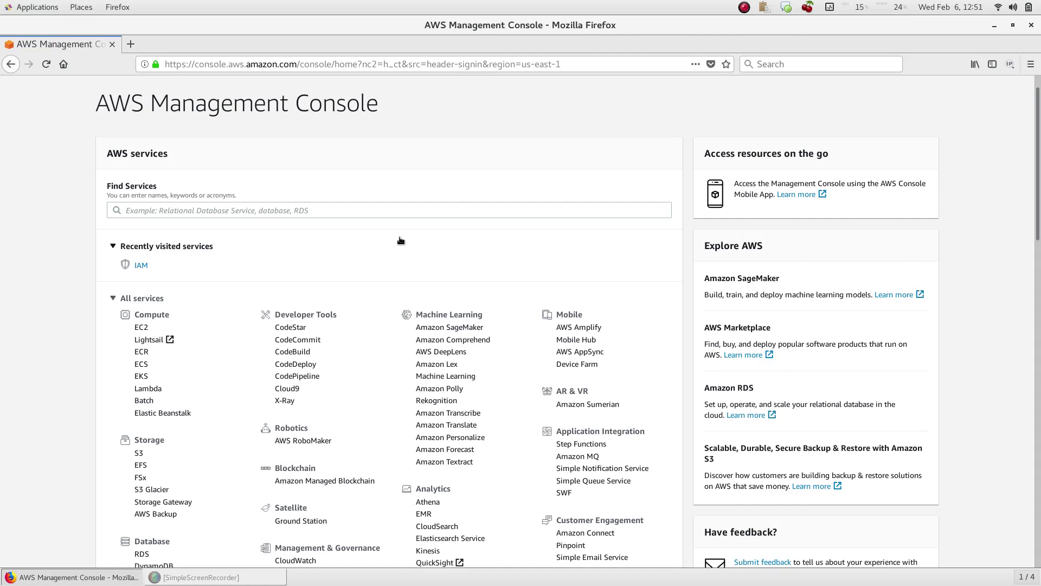
scroll(400, 241, down, 9)
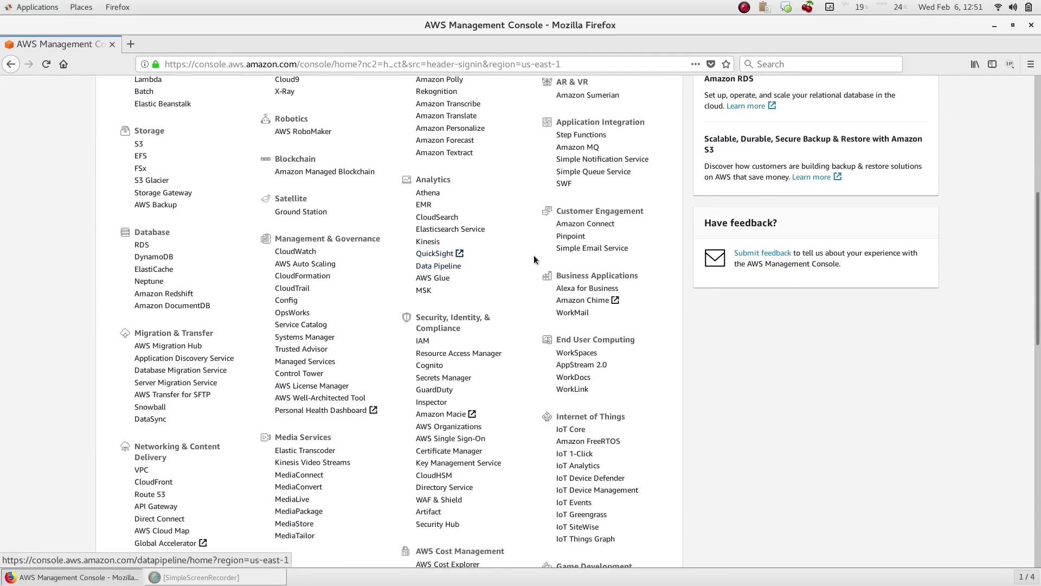
scroll(503, 293, up, 2)
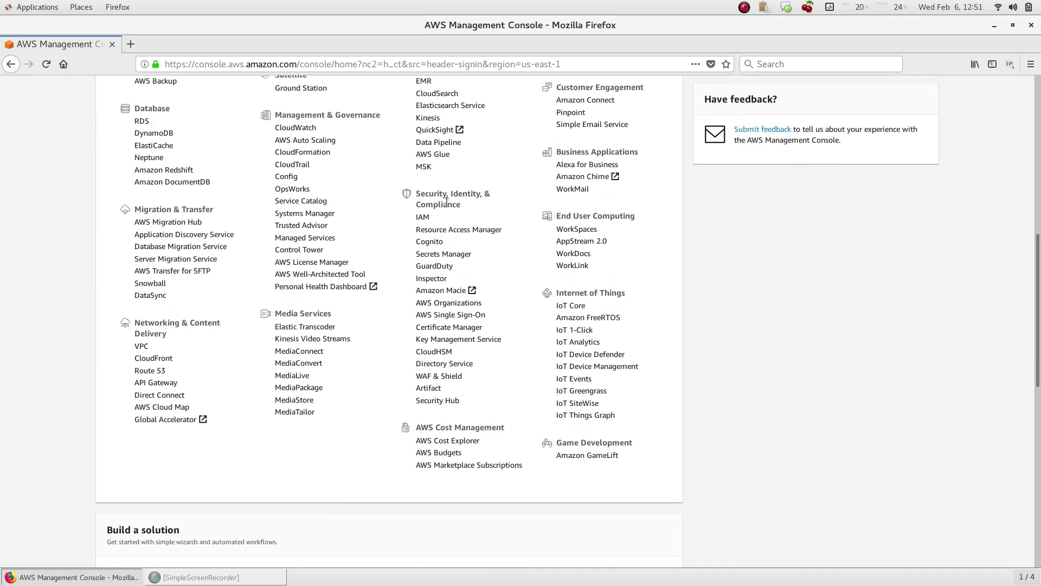
click(423, 217)
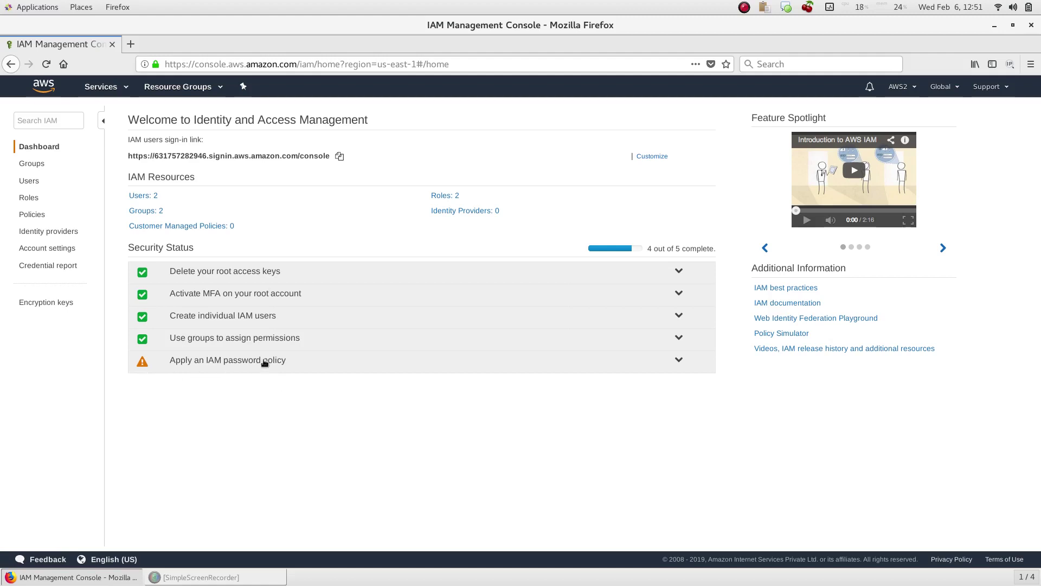
Expand the pending 'Apply an IAM password policy' check and open Manage Password Policy
click(264, 362)
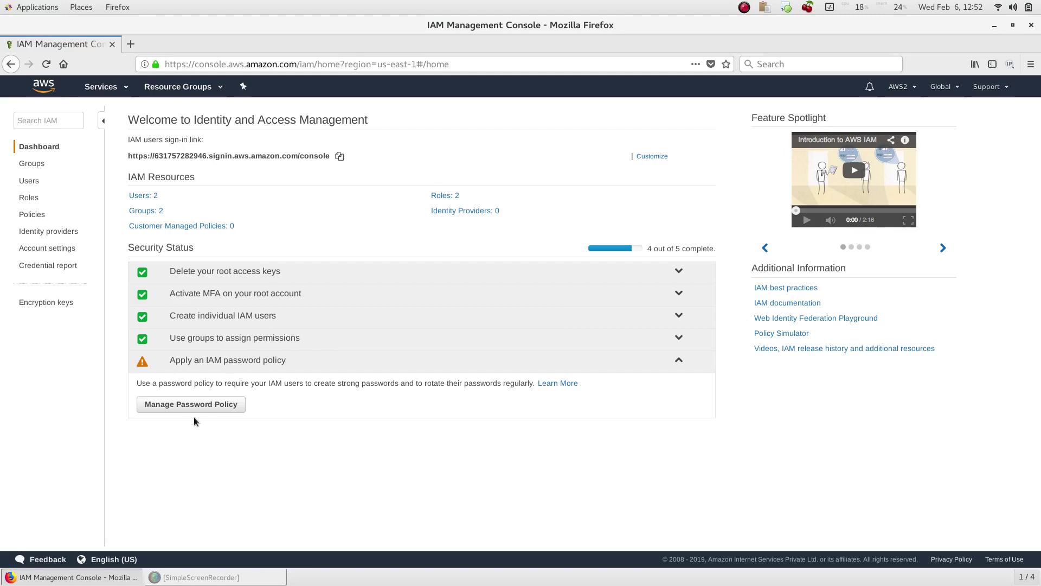
click(212, 406)
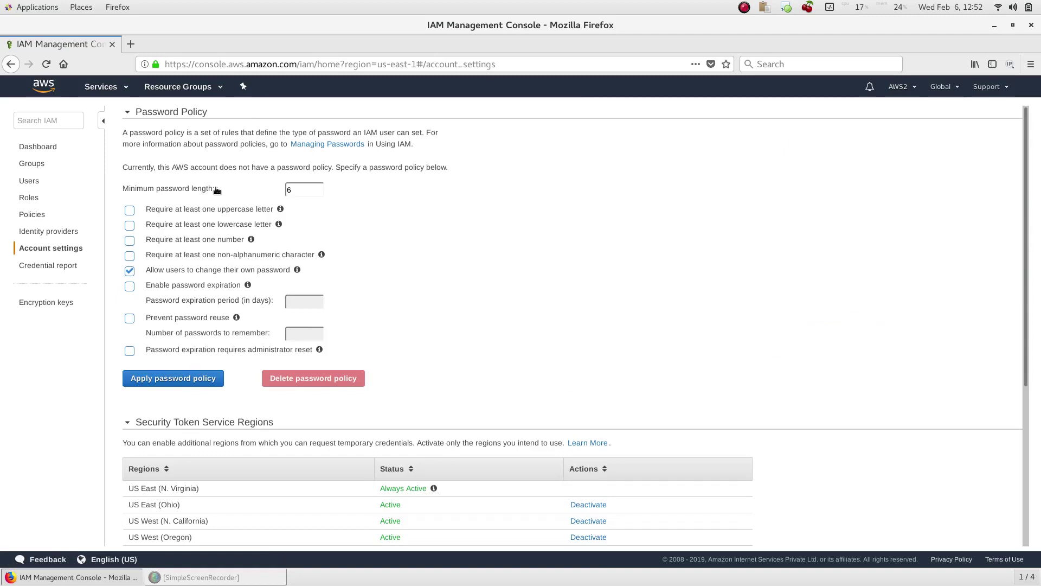
click(304, 191)
Change the minimum password length from 6 to 8, apply the policy, and return to the IAM dashboard
scroll(296, 300, down, 2)
scroll(138, 168, up, 1)
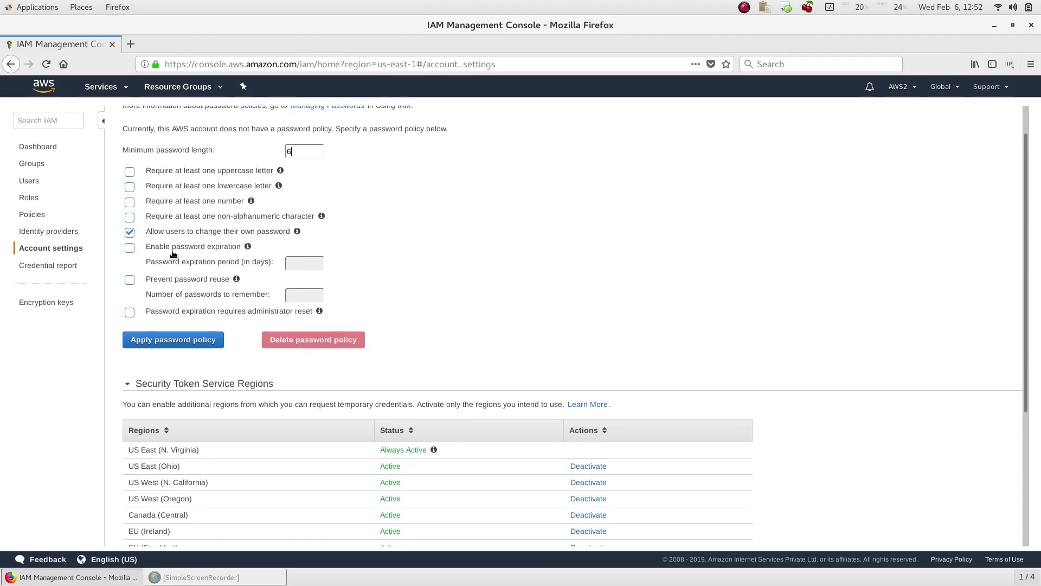
double_click(298, 161)
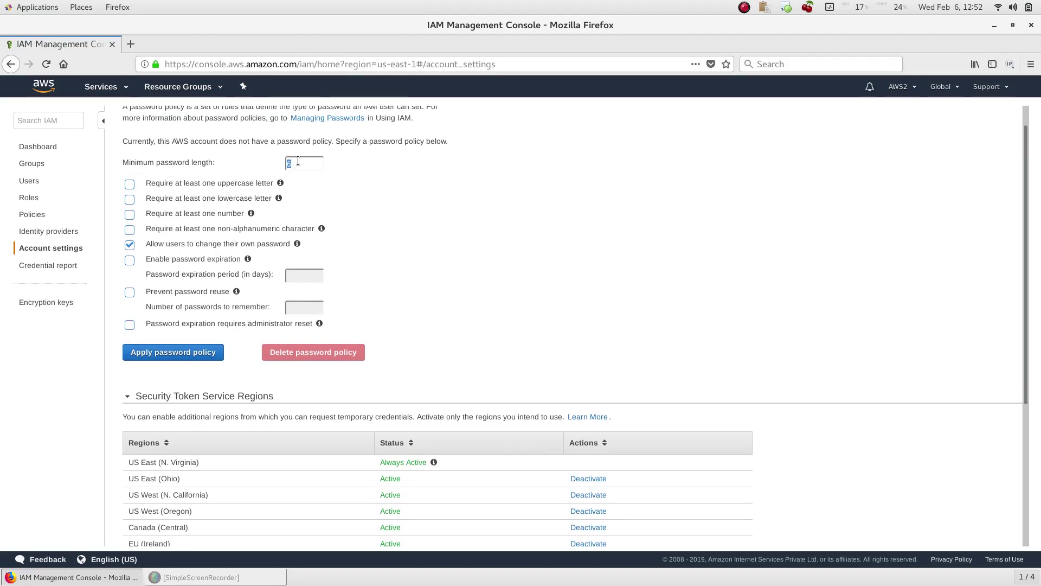
text(8)
click(181, 394)
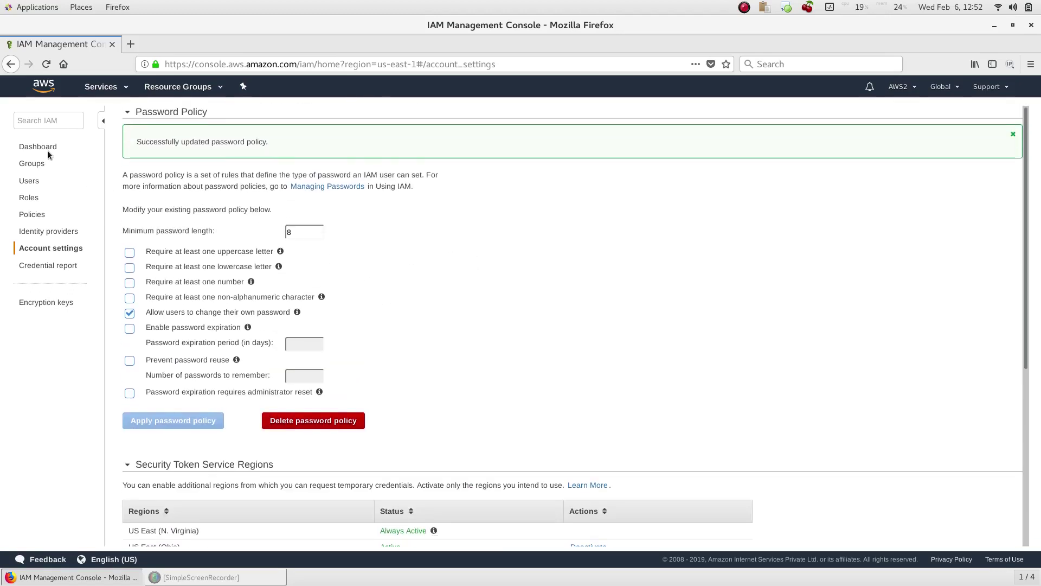
scroll(327, 217, down, 3)
scroll(317, 242, up, 3)
click(47, 150)
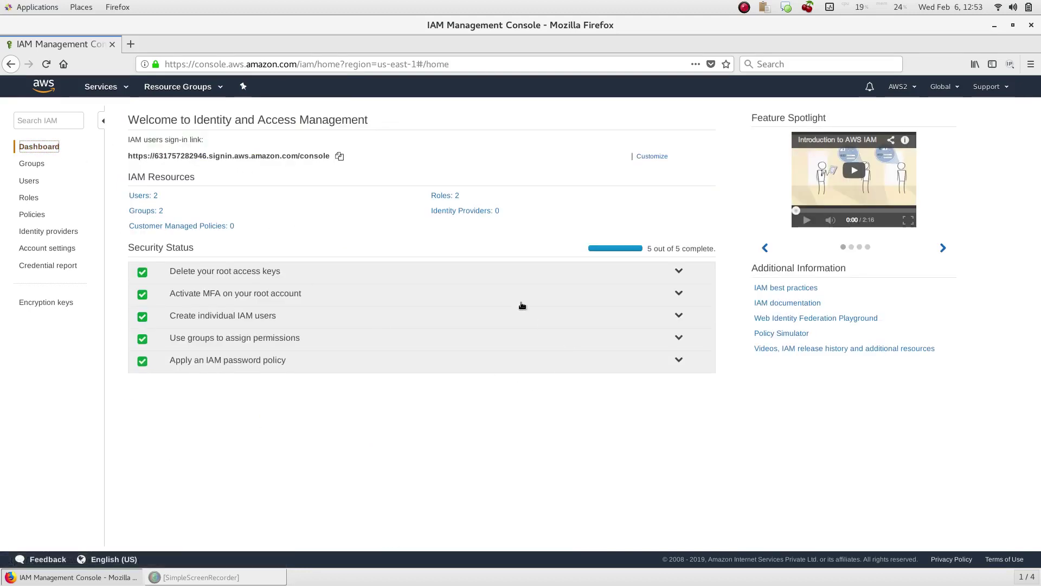